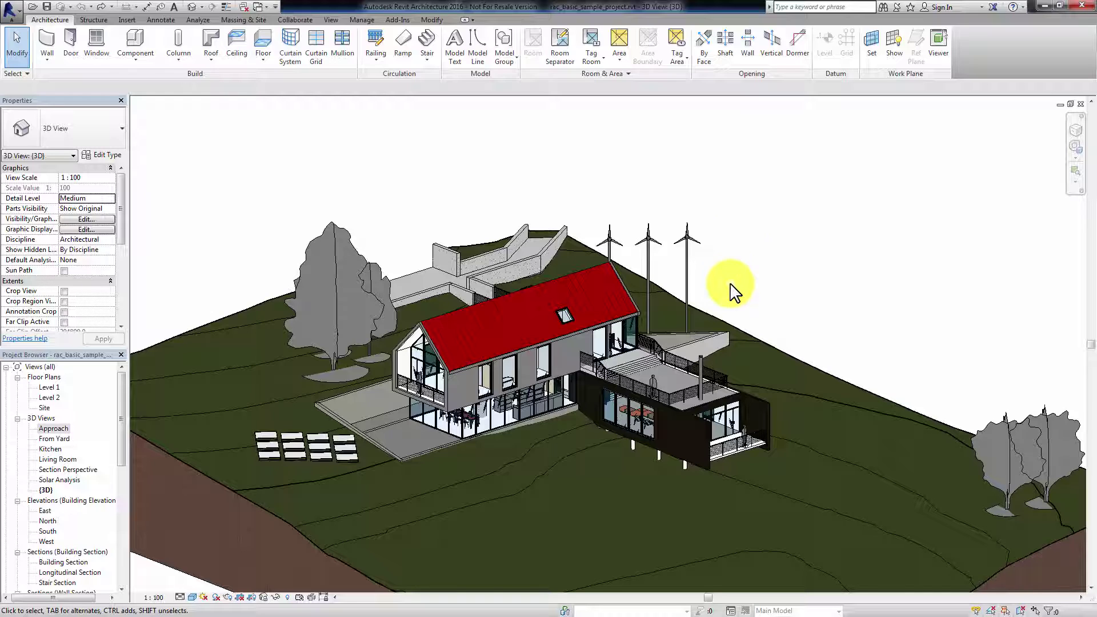
Nudge the sample house model upward in the default 3D view
middle_click_drag(746, 290, 760, 244)
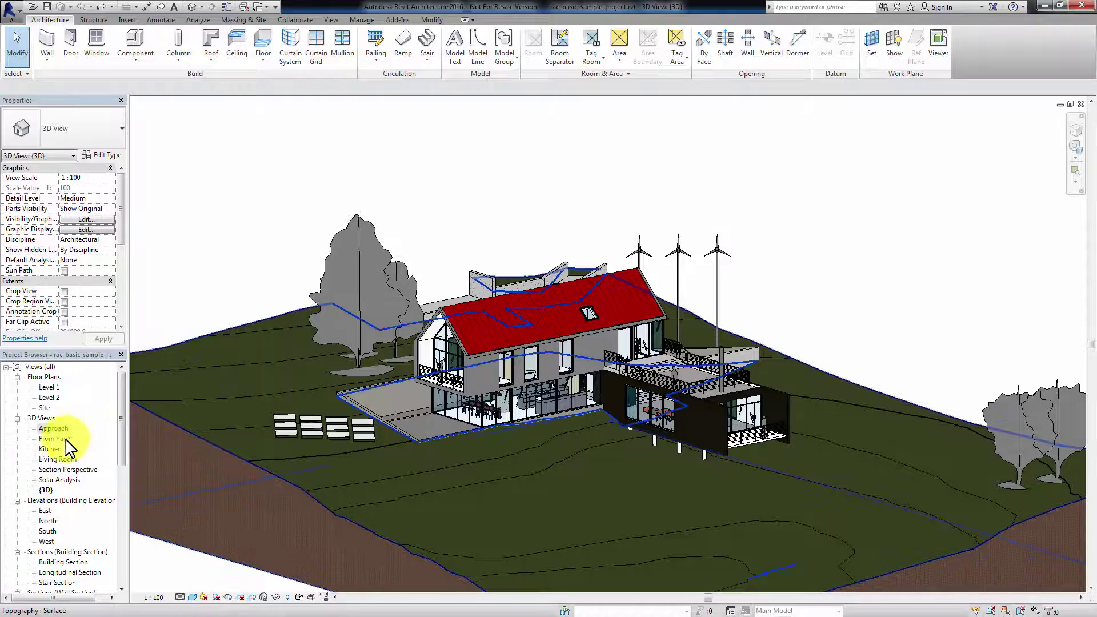
View the From Yard, Kitchen and Living Room cameras, then orbit {3D} to the house front
scroll(69, 463, "down", 3)
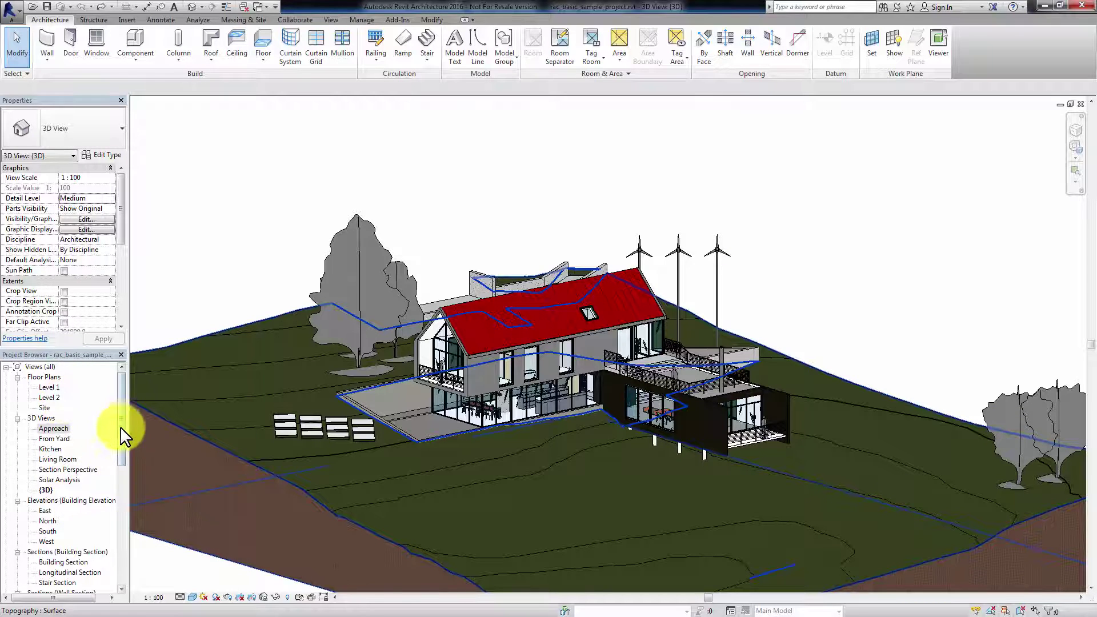
left_click_drag(122, 455, 117, 397)
double_click(54, 439)
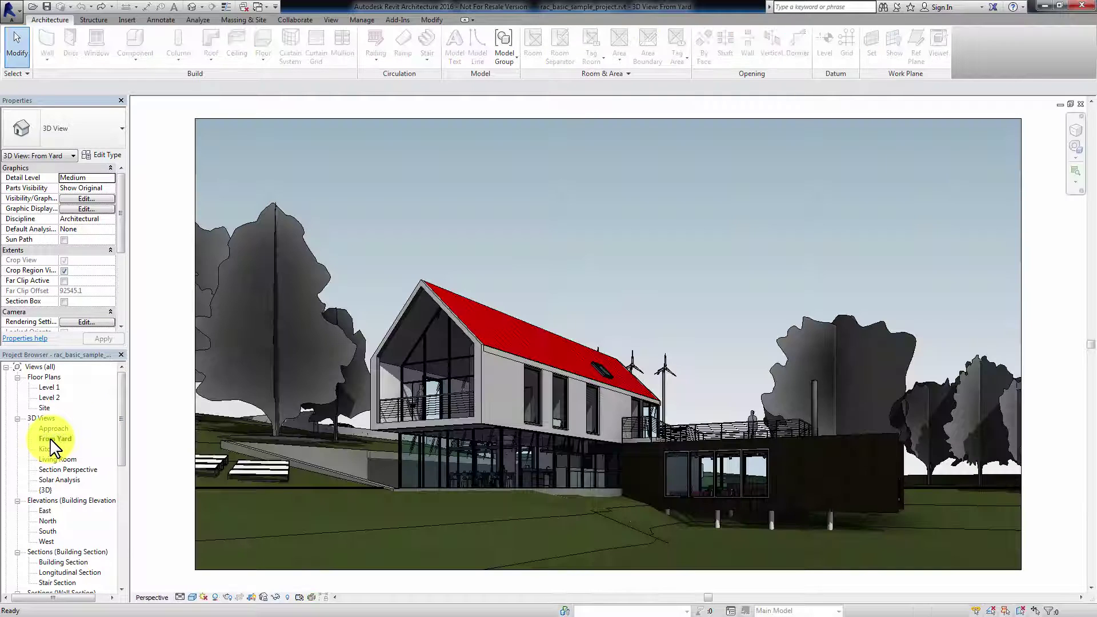
double_click(48, 450)
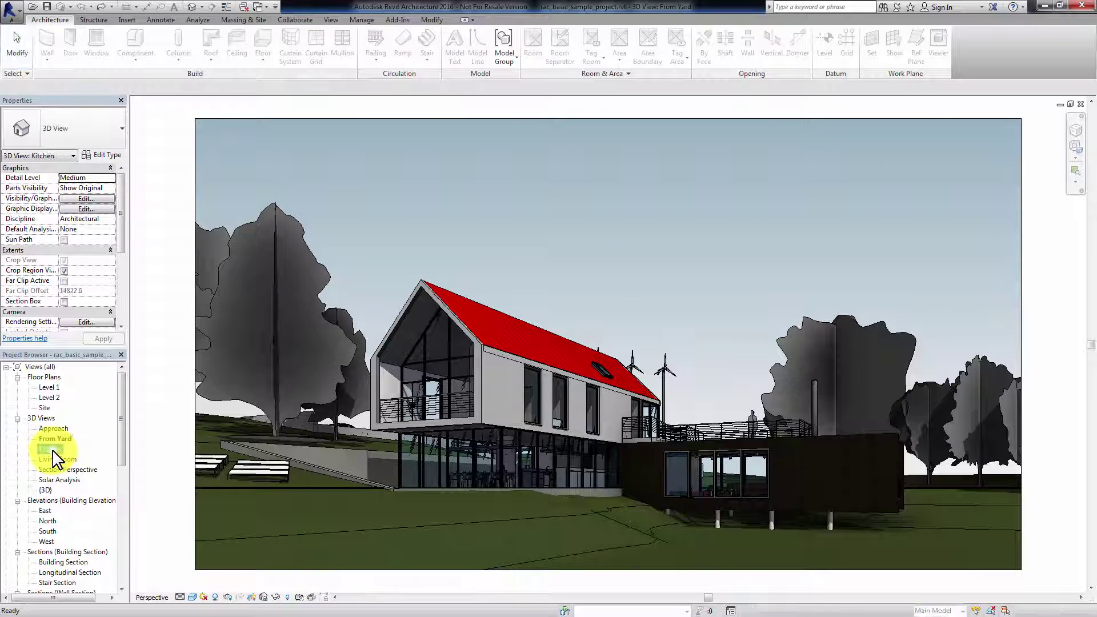
double_click(51, 458)
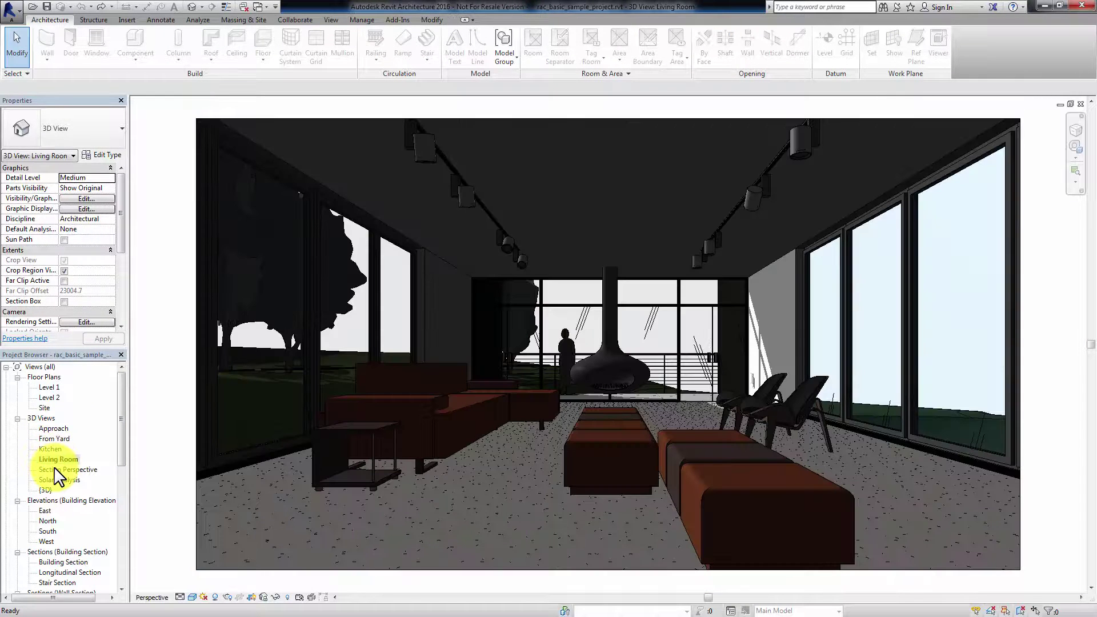
left_click(55, 469)
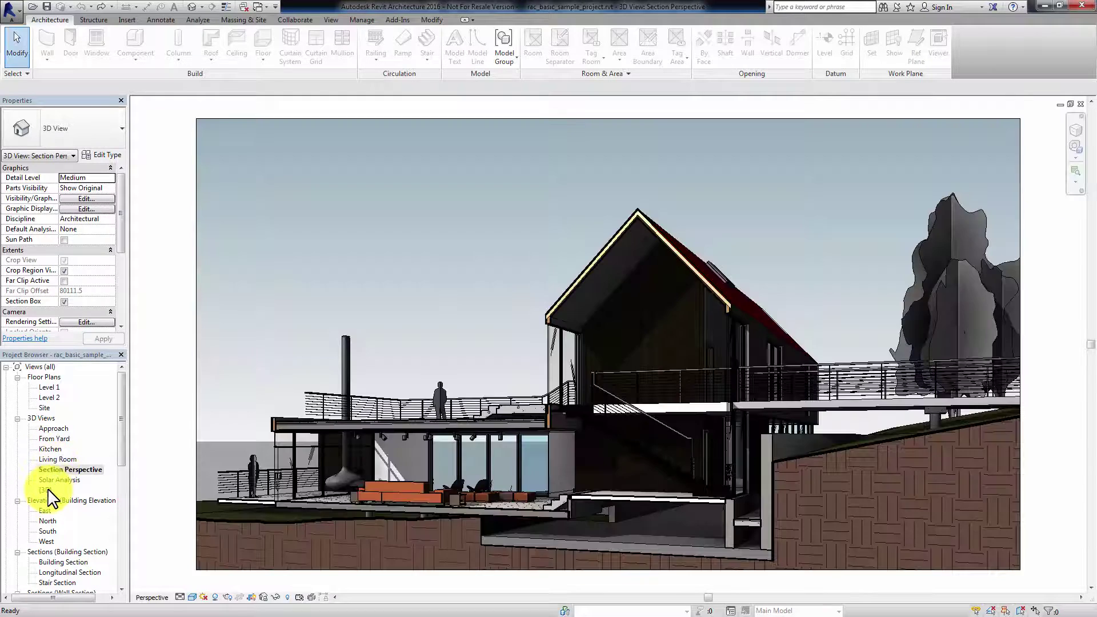
double_click(46, 490)
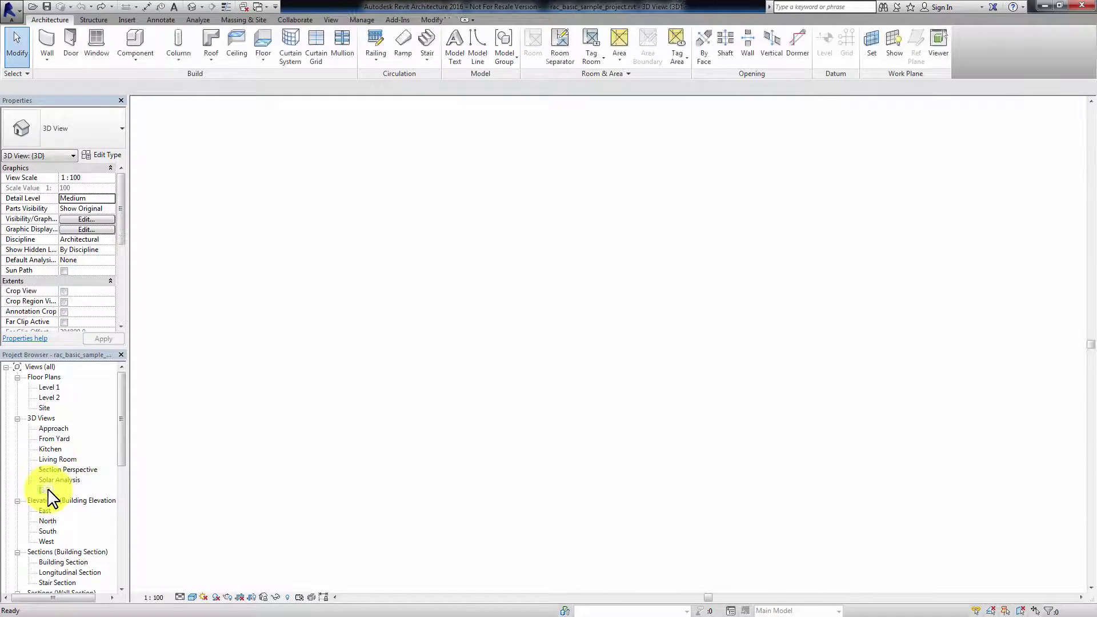
middle_click_drag(808, 294, 823, 263, "shift")
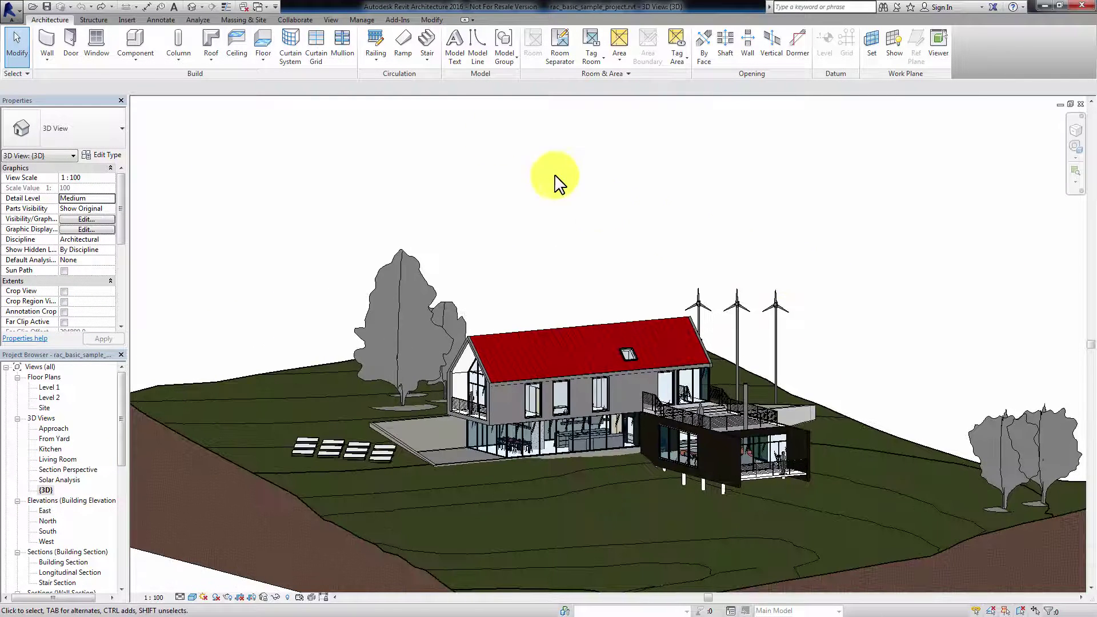
Show the Add-Ins ribbon with the SimLab PDF Exporter panel
left_click(396, 21)
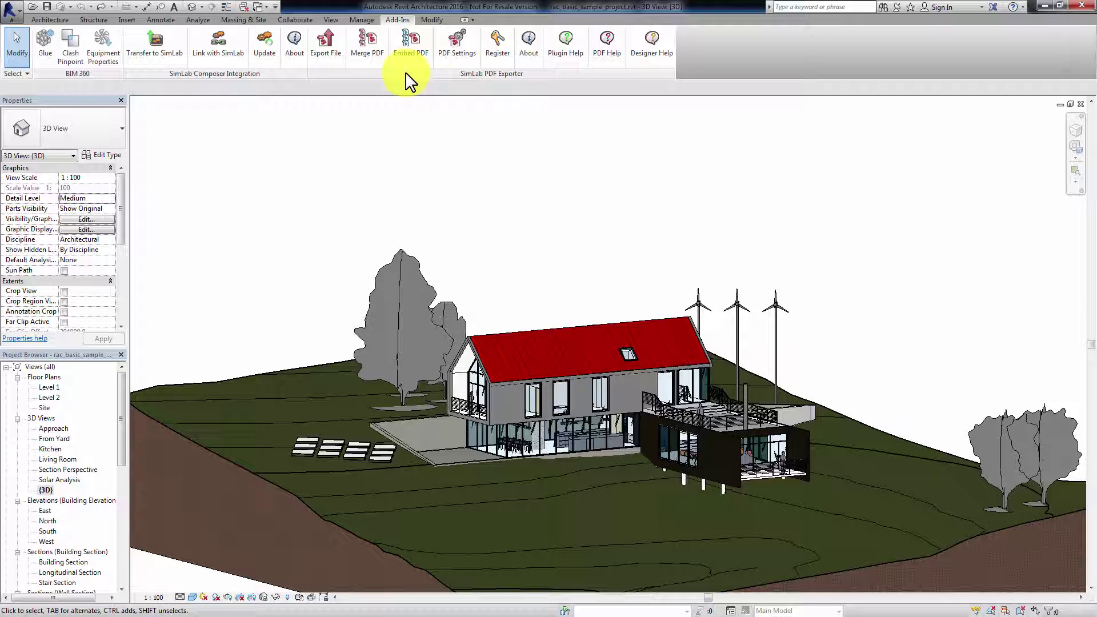
Open PDF Settings, browse the template thumbnails, and view the Page music and password options
left_click(461, 52)
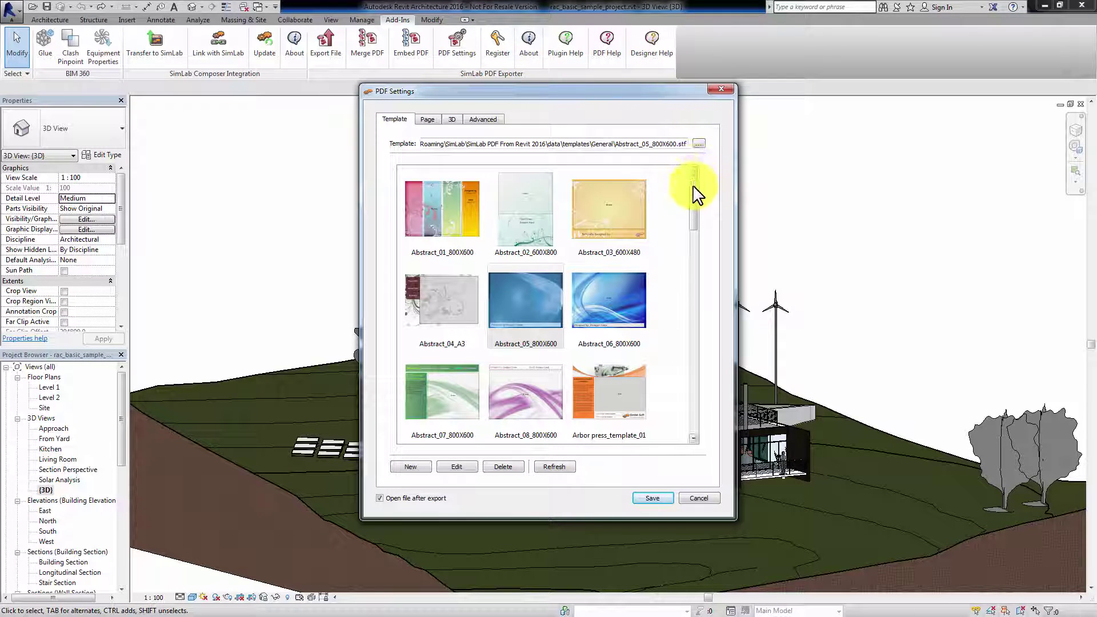
mouse_move(693, 187)
left_mouse_down()
mouse_move(673, 401)
mouse_move(681, 187)
left_mouse_up()
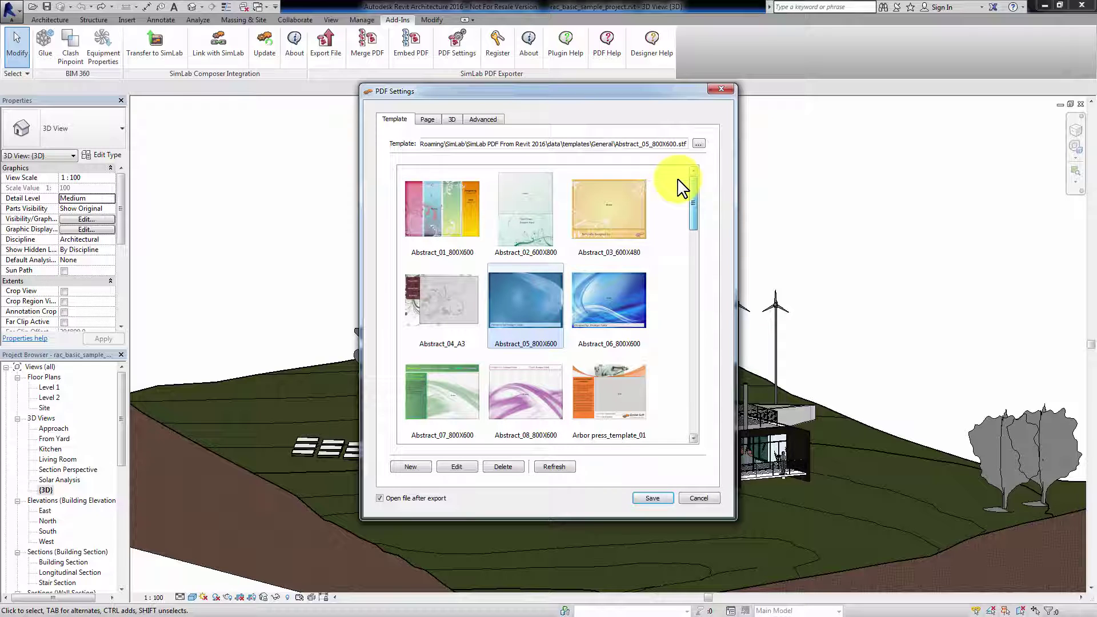
left_click(428, 120)
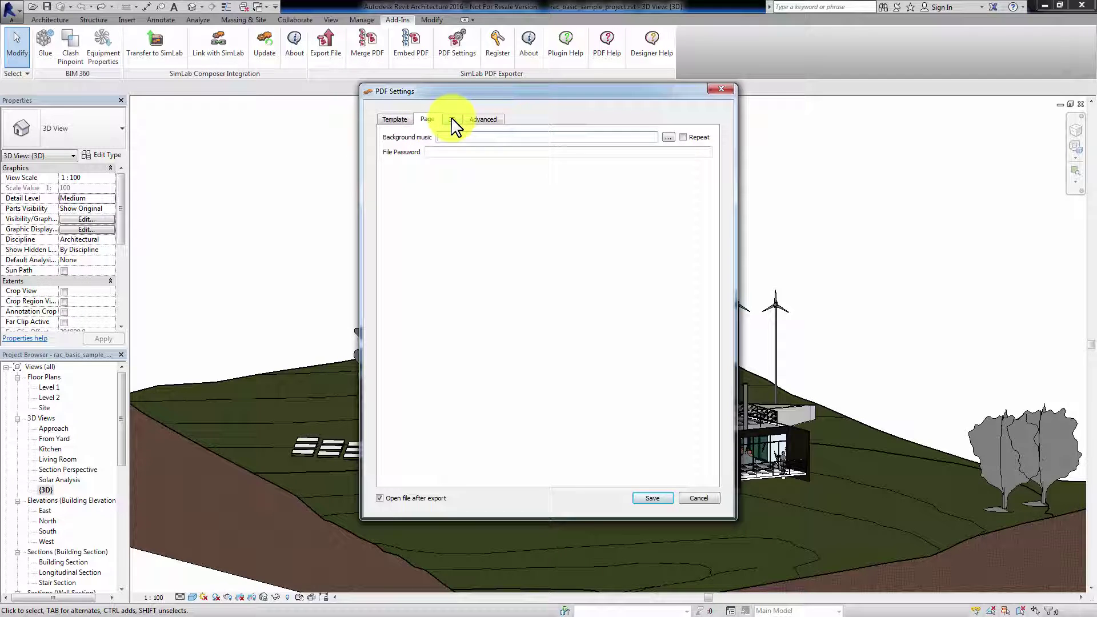
On the 3D tab, keep Spin navigation, Solid rendering and CAD Optimized Lights
left_click(453, 119)
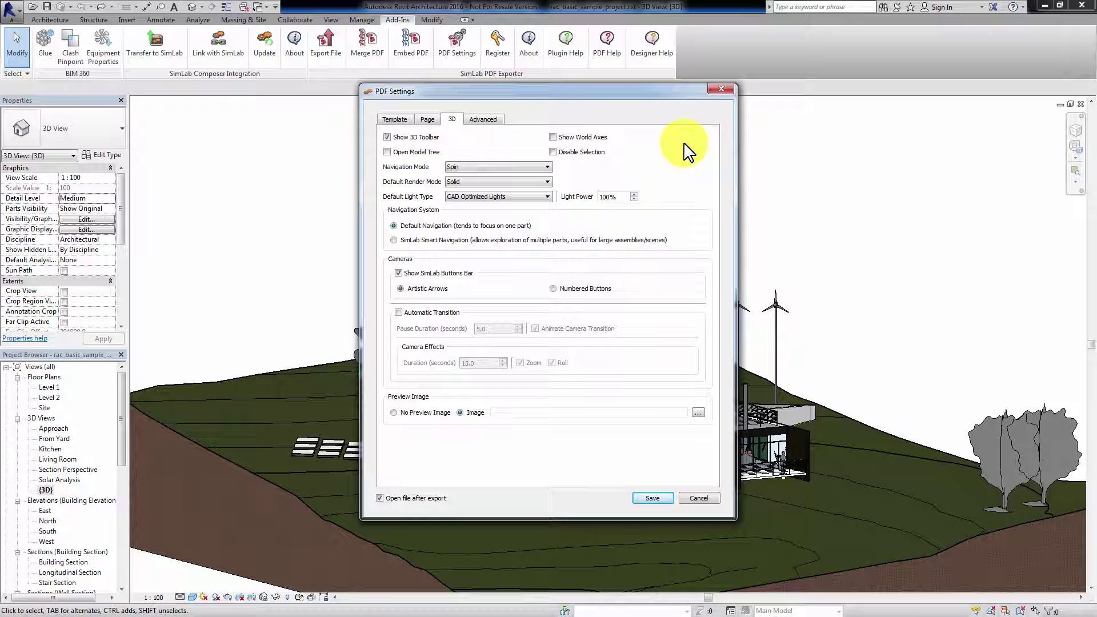
left_click(541, 167)
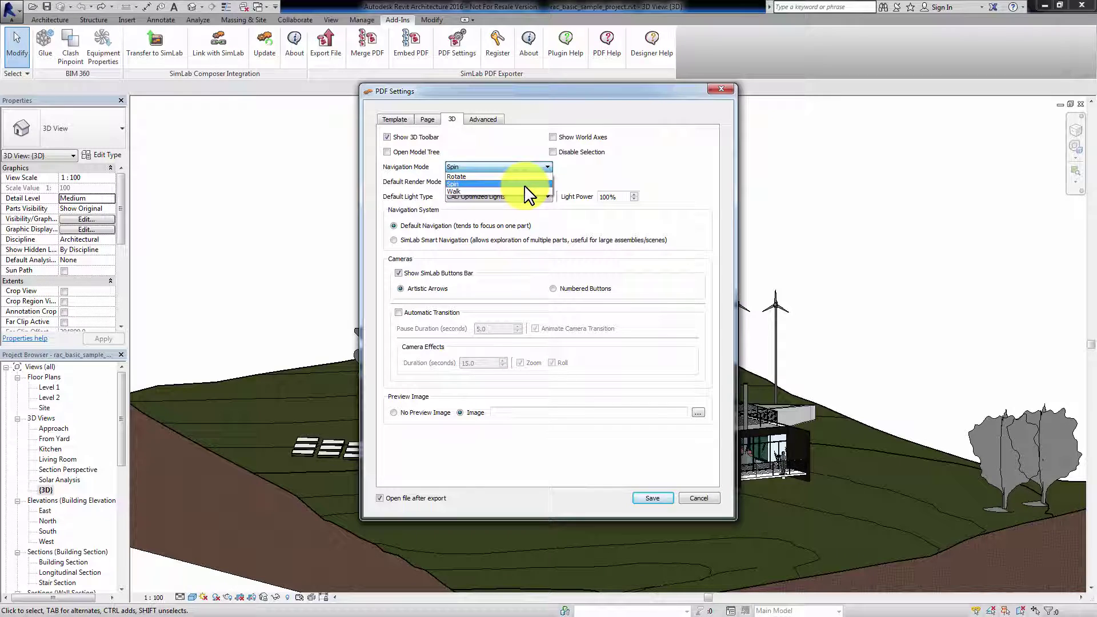
left_click(524, 184)
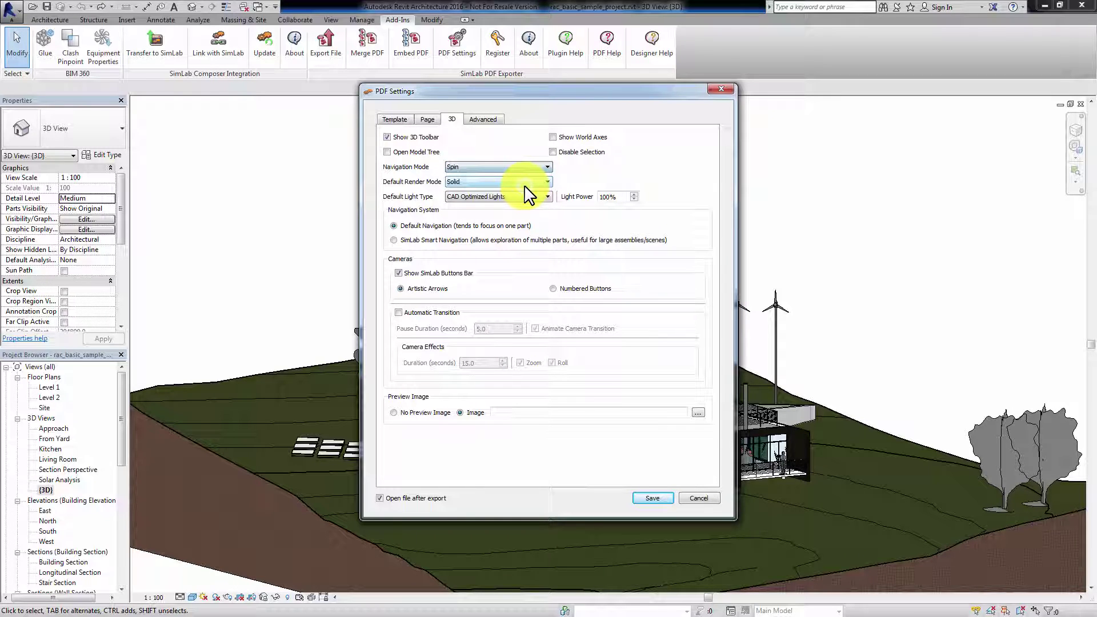
left_click(531, 183)
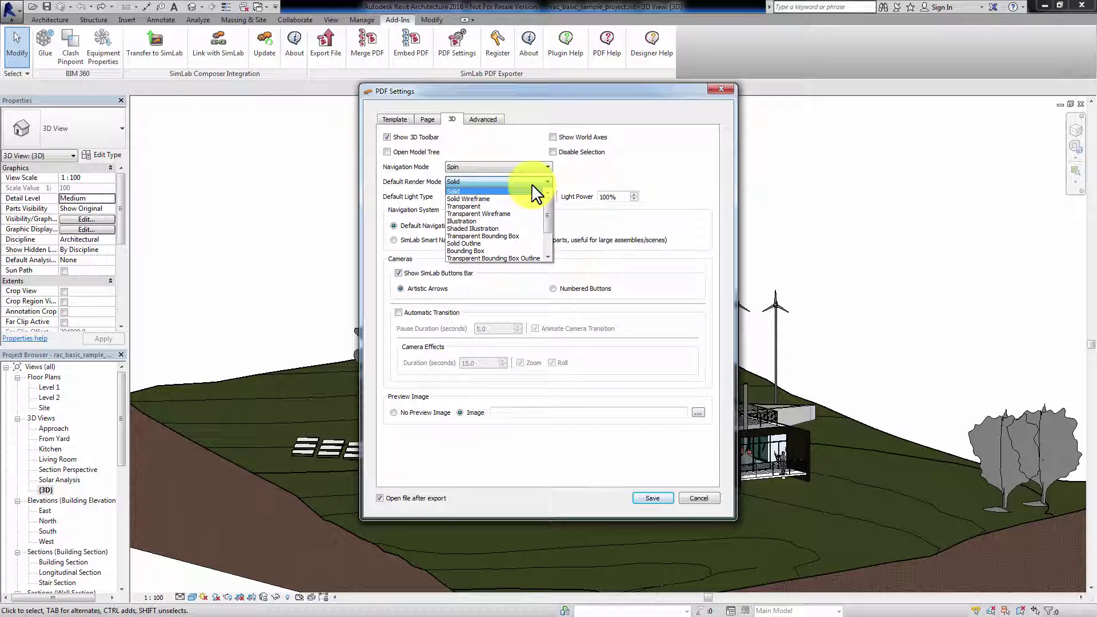
left_click_drag(548, 216, 558, 236)
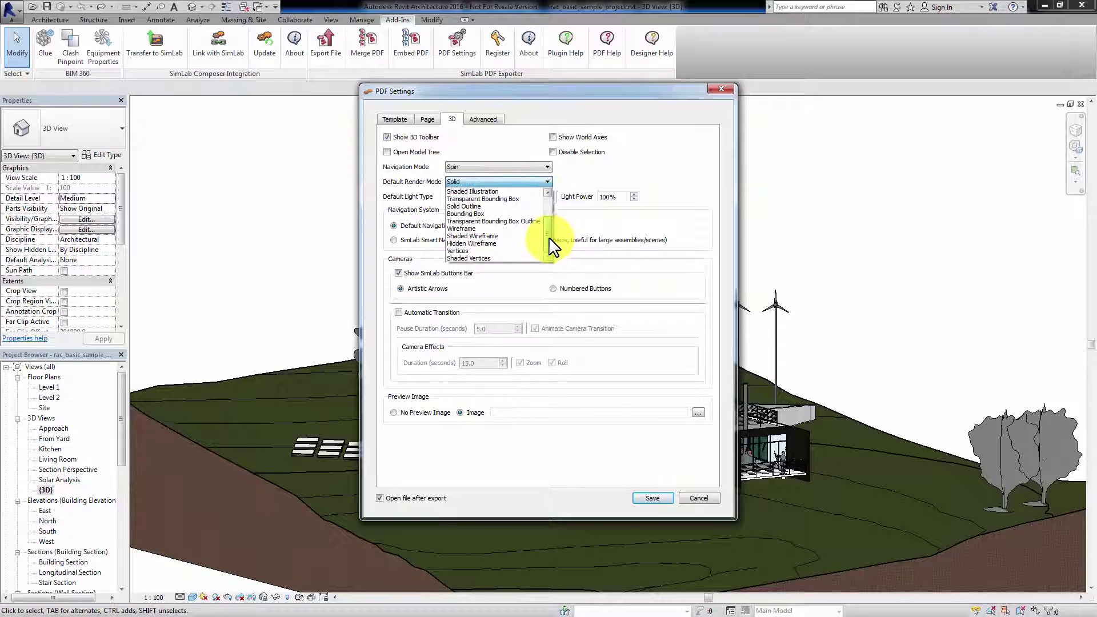
scroll(553, 216, "up", 2)
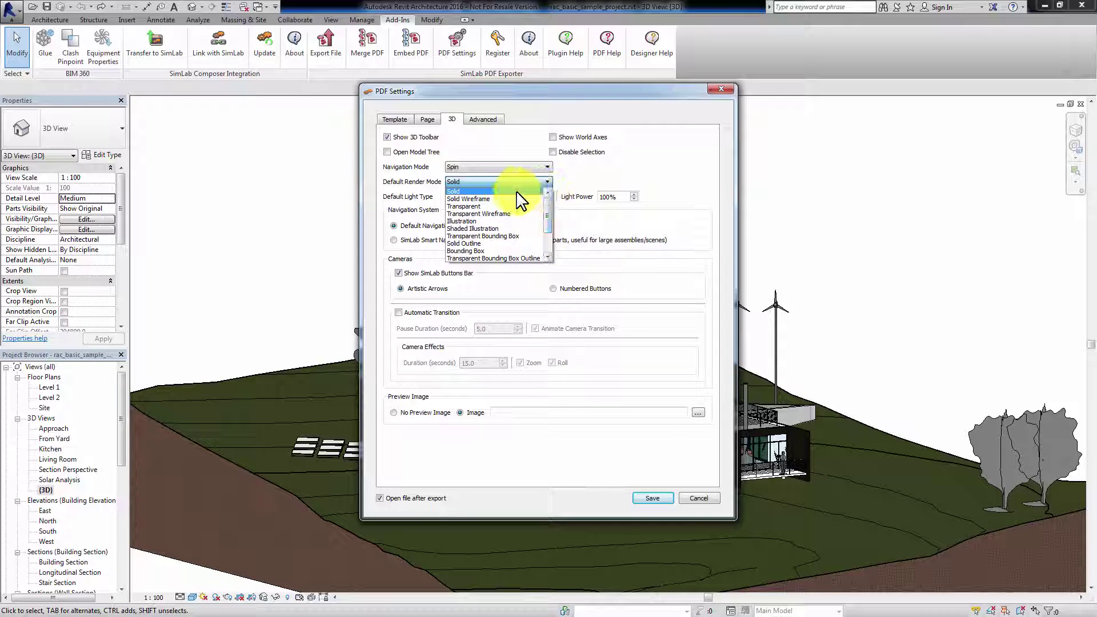
left_click(516, 191)
left_click(522, 198)
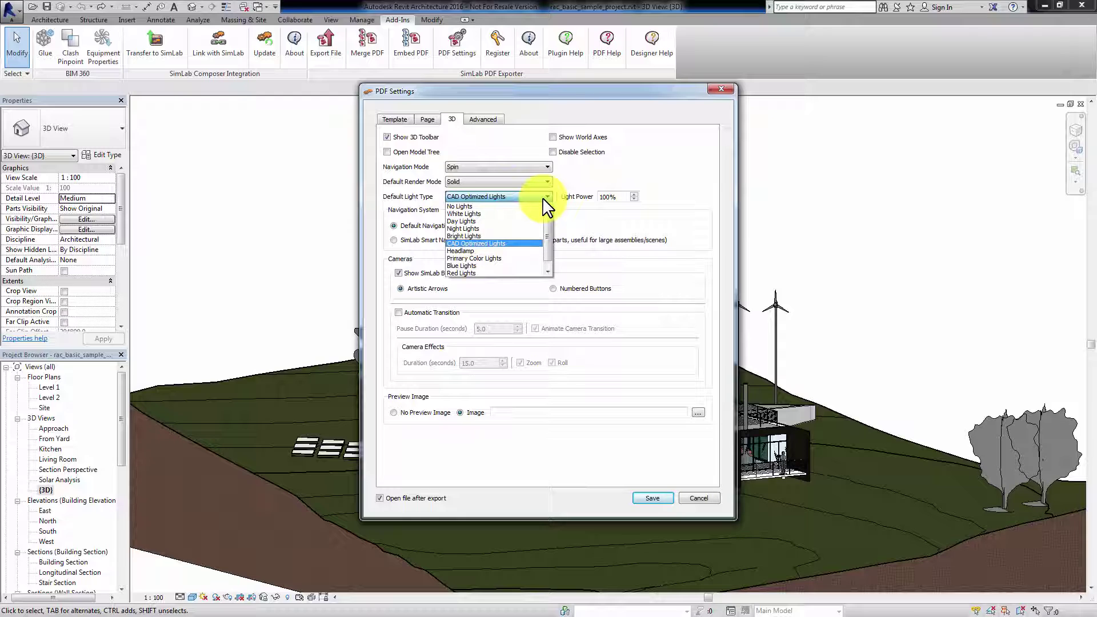
left_click(546, 198)
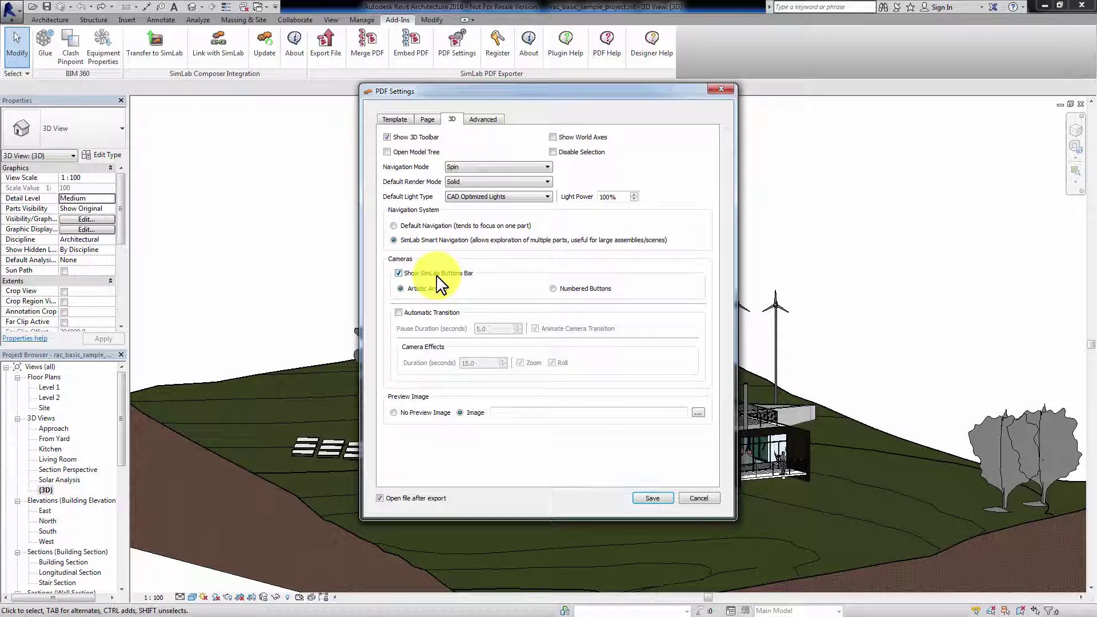
Try the numbered style for the SimLab camera buttons
left_click(553, 288)
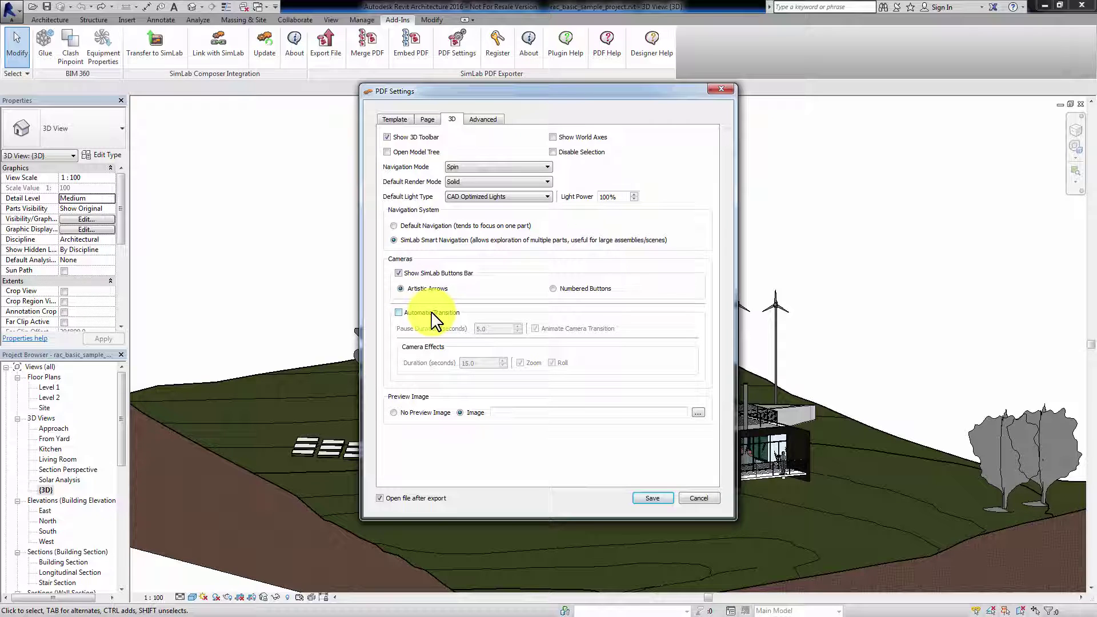
On the Advanced tab, keep reflection blend mode at Blend and save the settings
left_click(478, 120)
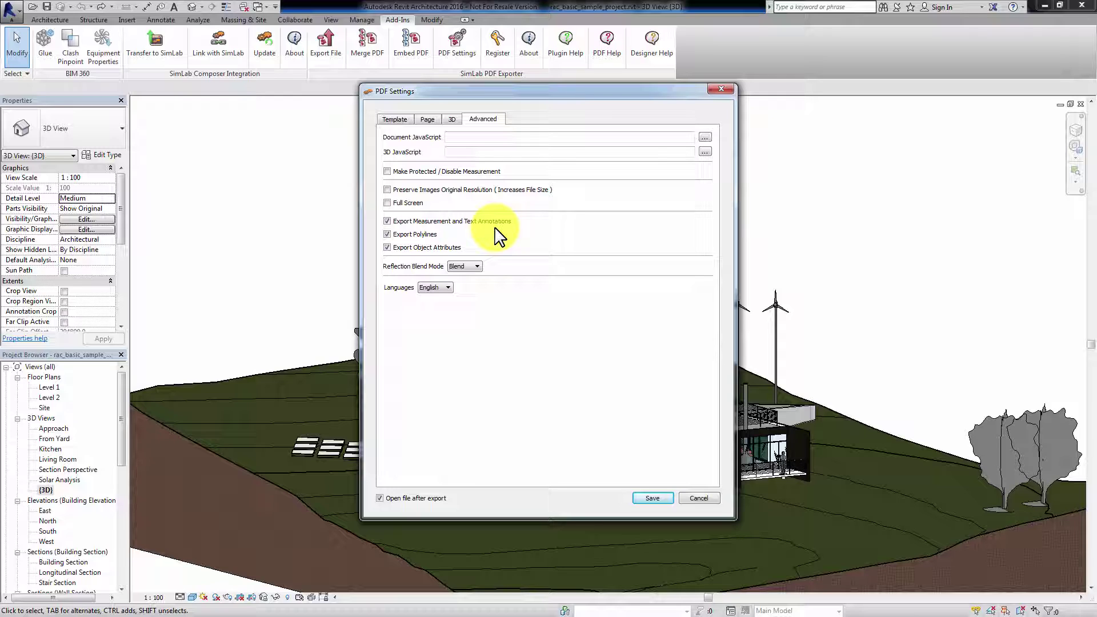
left_click(466, 267)
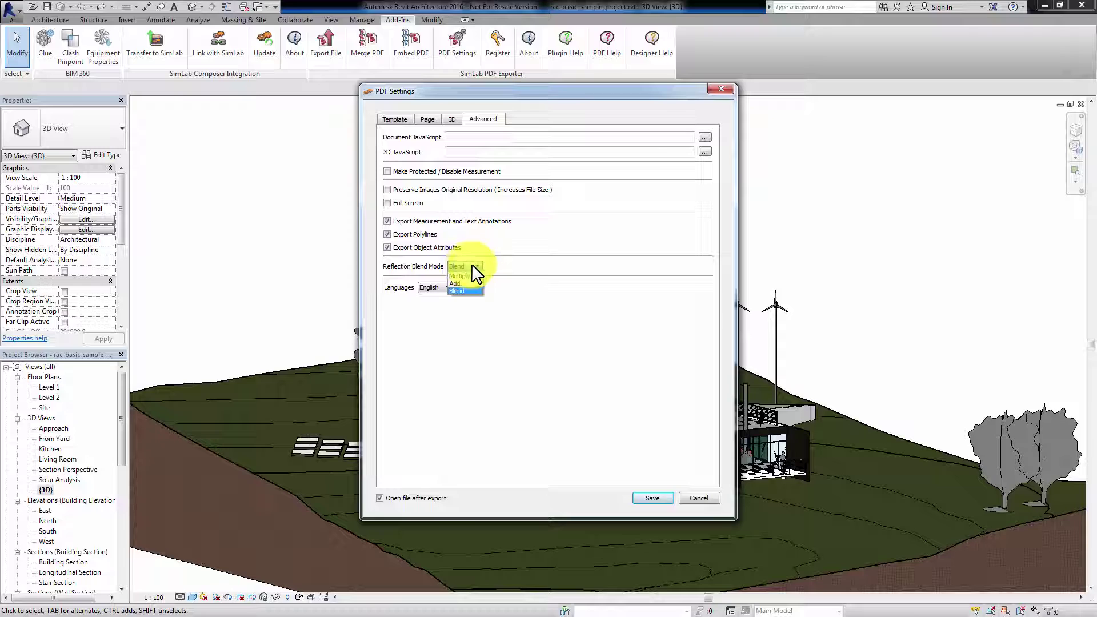
left_click(472, 266)
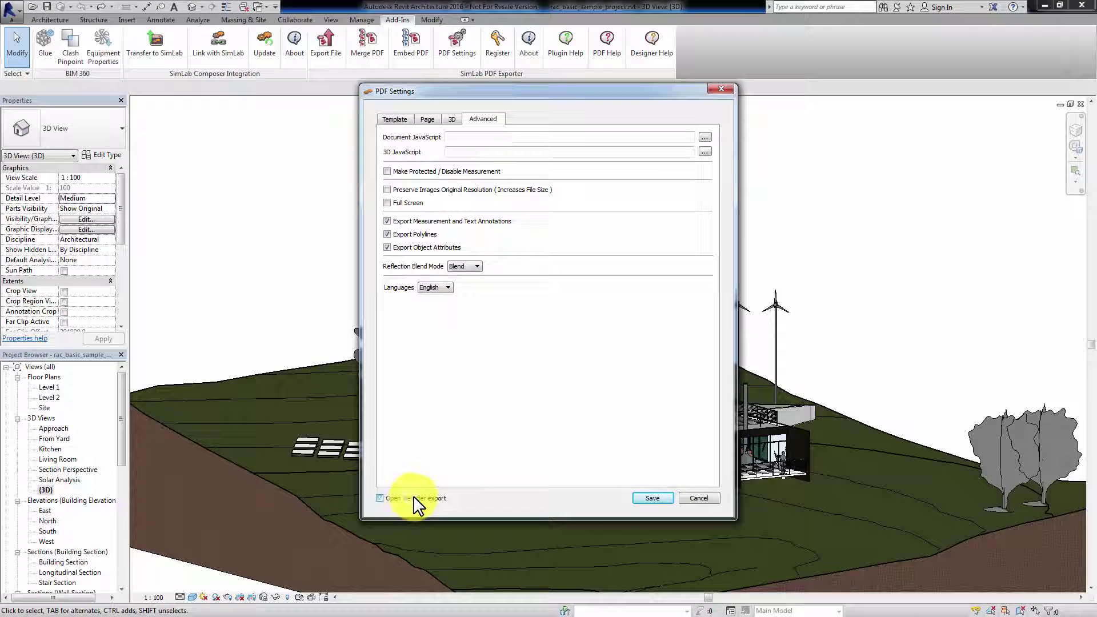
left_click(637, 495)
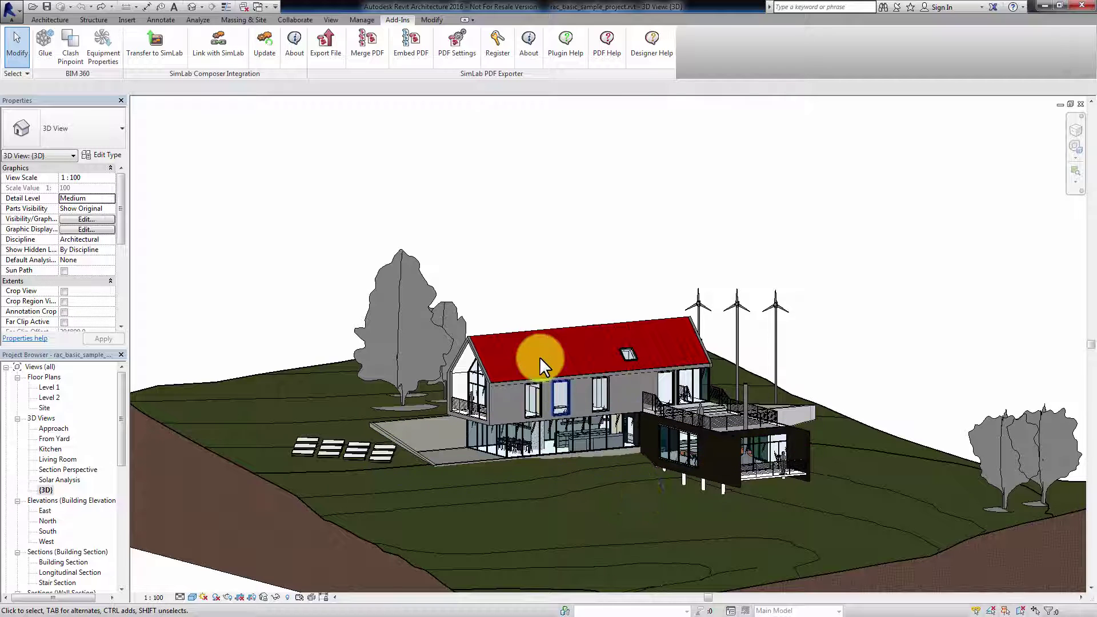
Run Export File and tick 'Do not show me this message again' on the printing warning
left_click(333, 58)
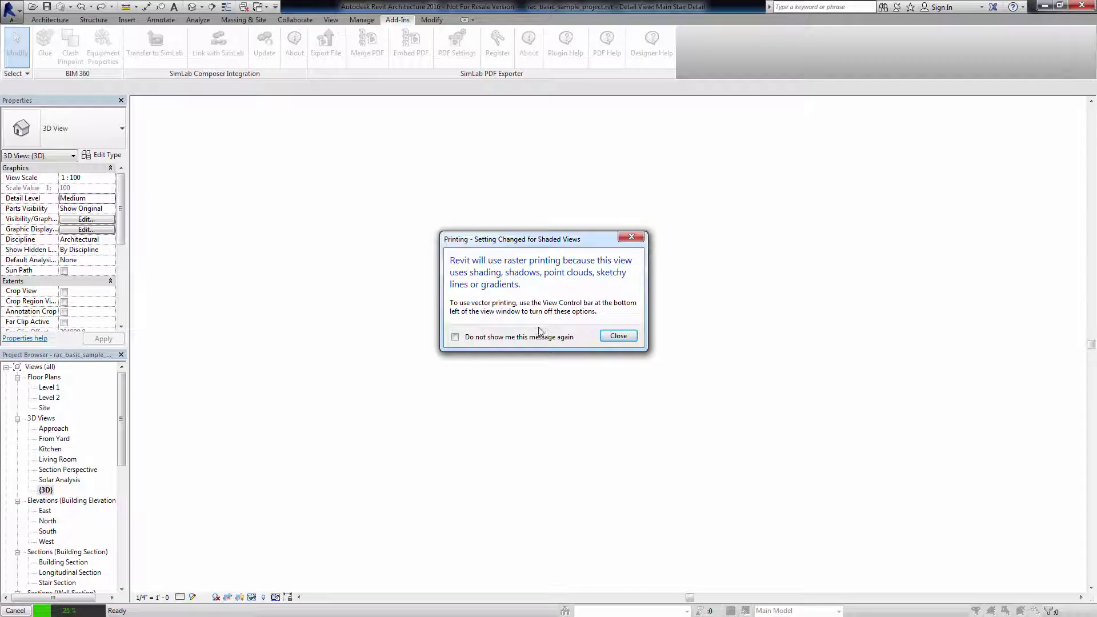
left_click(527, 340)
Dismiss the warning, merge all 3D scenes into Approach, and list its cameras
left_click(615, 337)
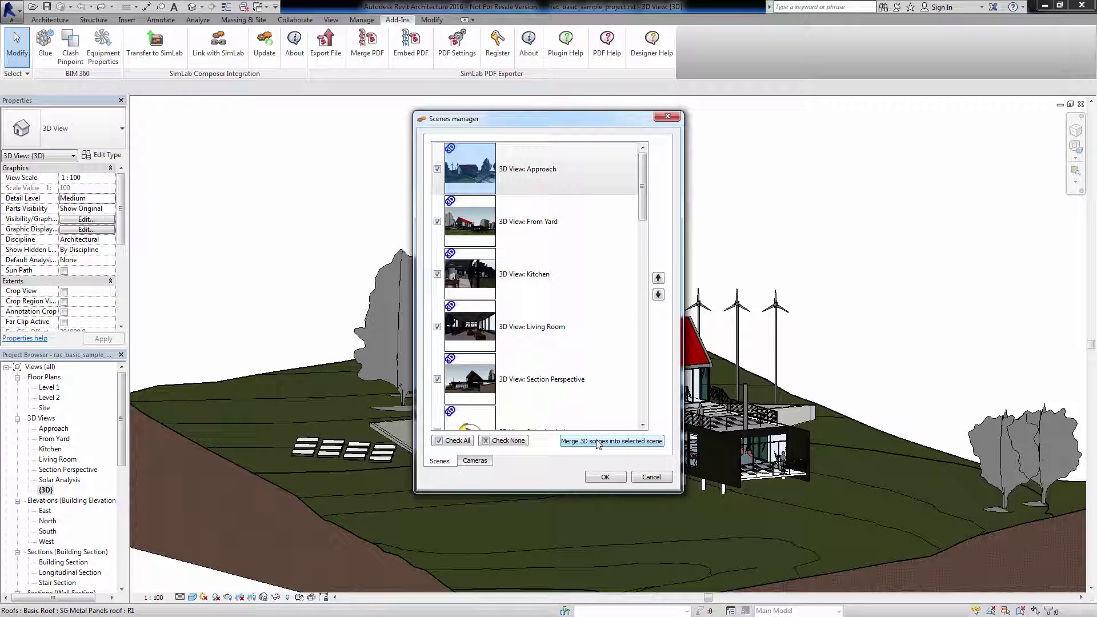
left_click(598, 443)
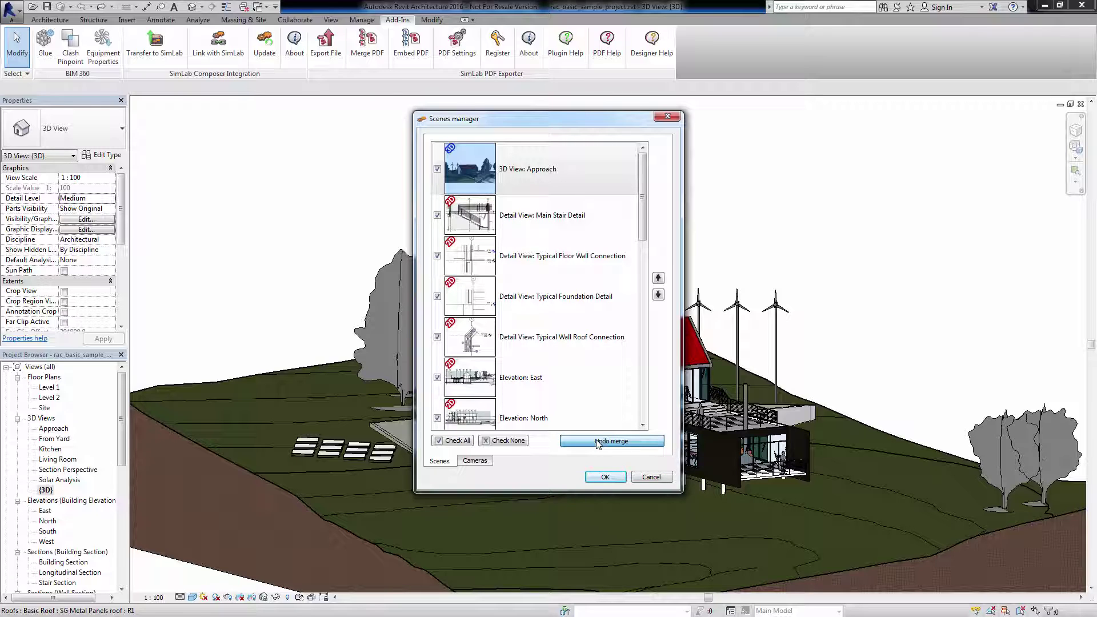
left_click(482, 462)
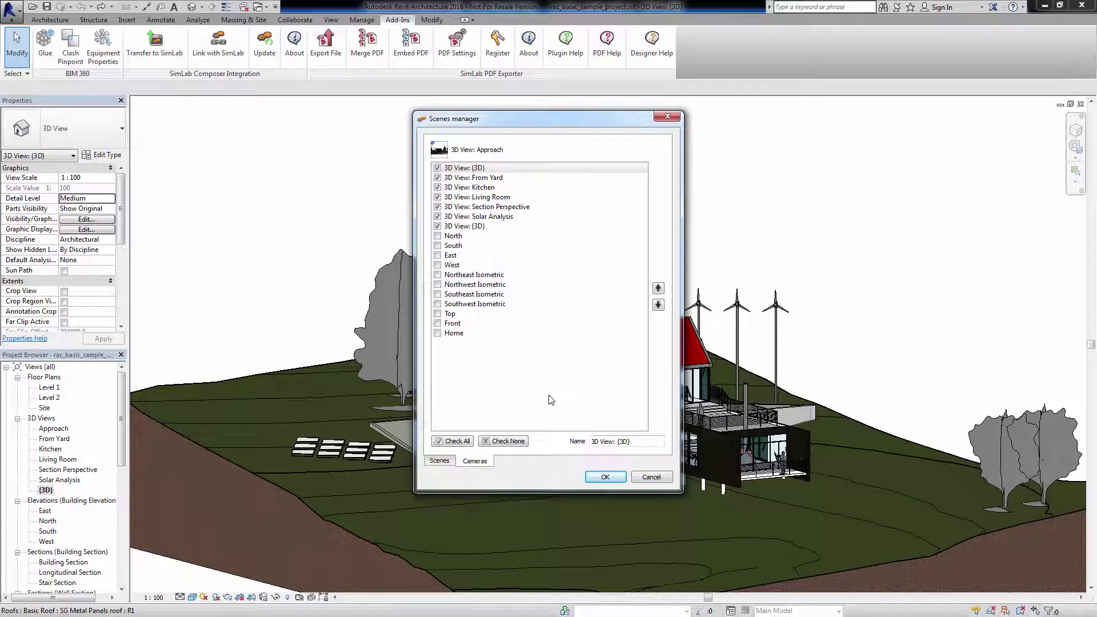
Uncheck the unwanted cameras from the export, keeping the Kitchen camera included
left_click(437, 226)
left_click(437, 215)
left_click(437, 206)
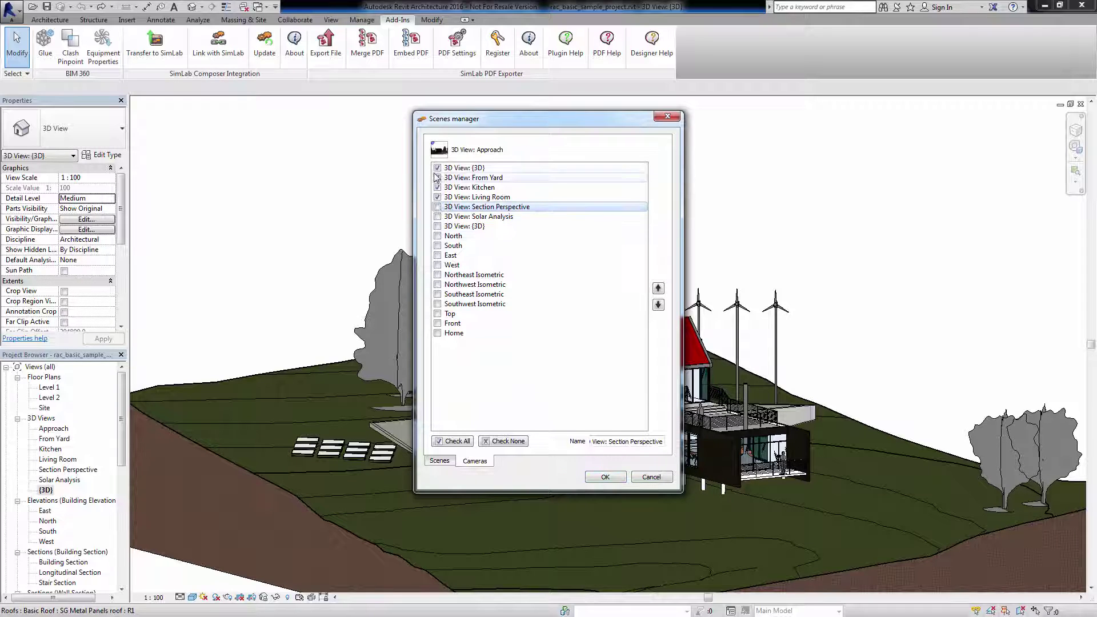
left_click(437, 187)
left_click(438, 187)
Rename the first camera to '3d' and From Yard to 'yard'
left_click(464, 168)
double_click(626, 442)
type("3d")
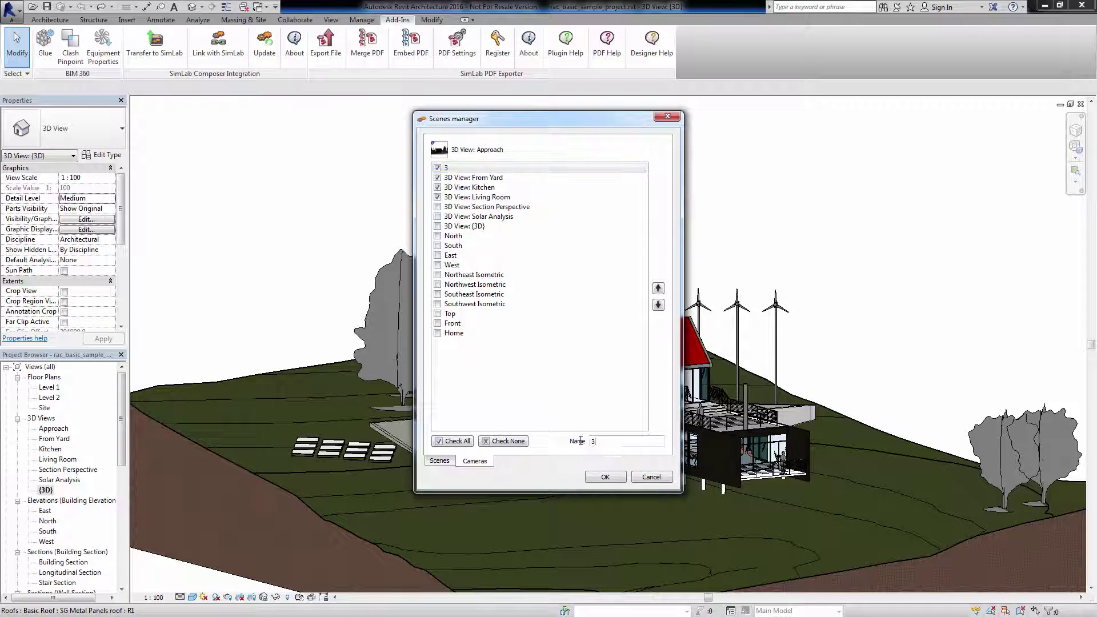
left_click(473, 177)
double_click(626, 441)
type("yard")
Rename Kitchen to 'kitchen' and Living Room to 'living room', then return to the scene list
left_click(486, 187)
double_click(626, 441)
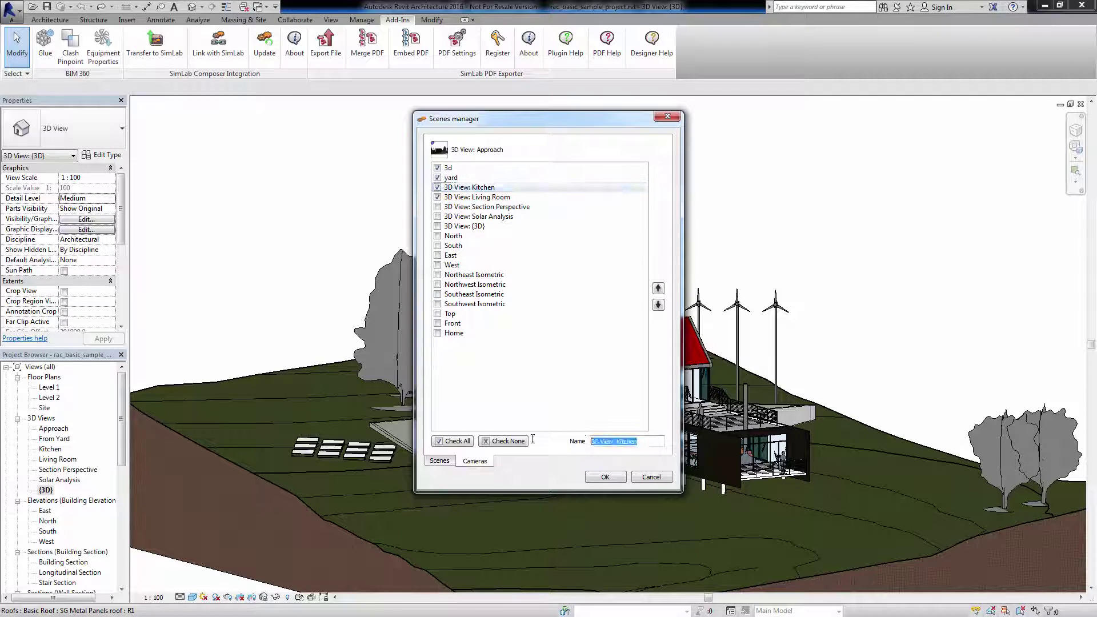
type("kitchen")
left_click(480, 197)
double_click(626, 441)
type("living room")
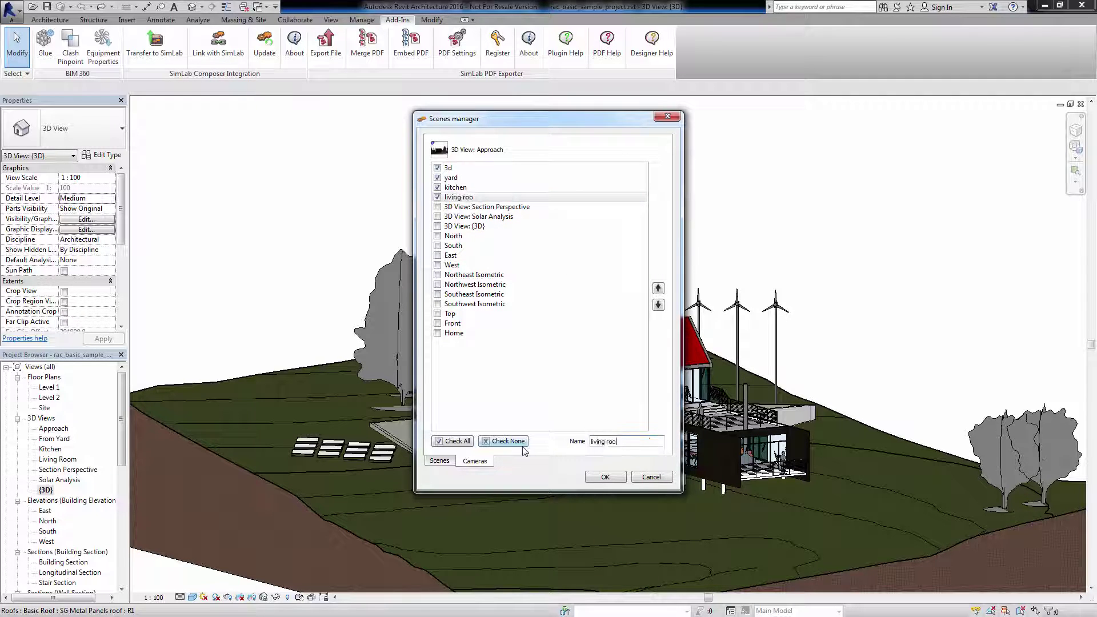
left_click(440, 460)
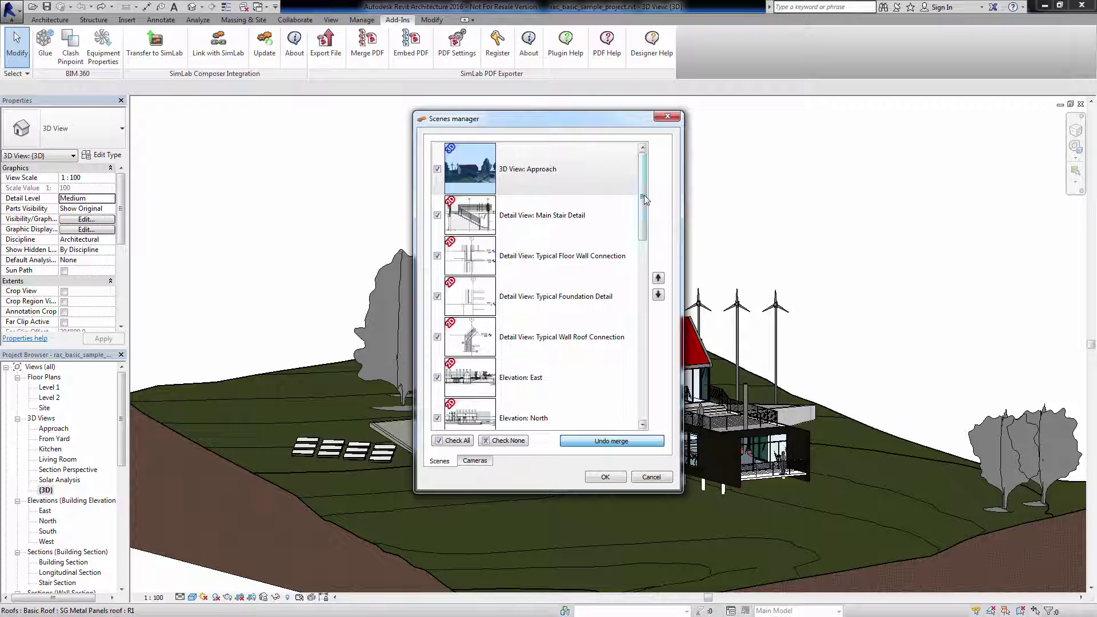
left_click_drag(645, 198, 641, 170)
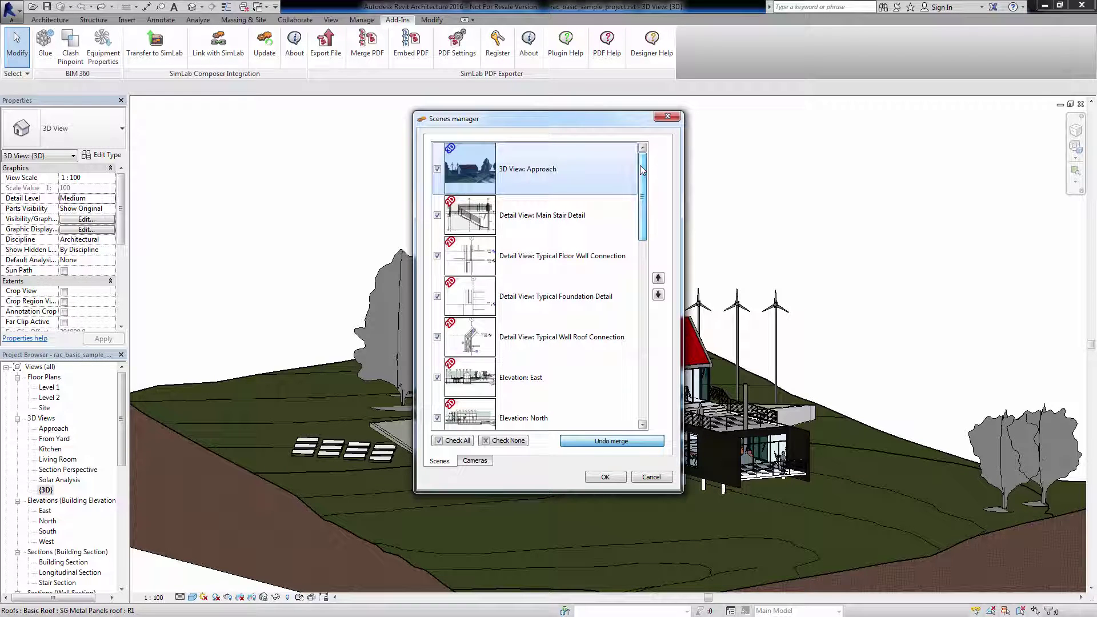
Accept the scene setup and export the model as pdf_revit.pdf, which opens in Adobe Reader
left_click(605, 478)
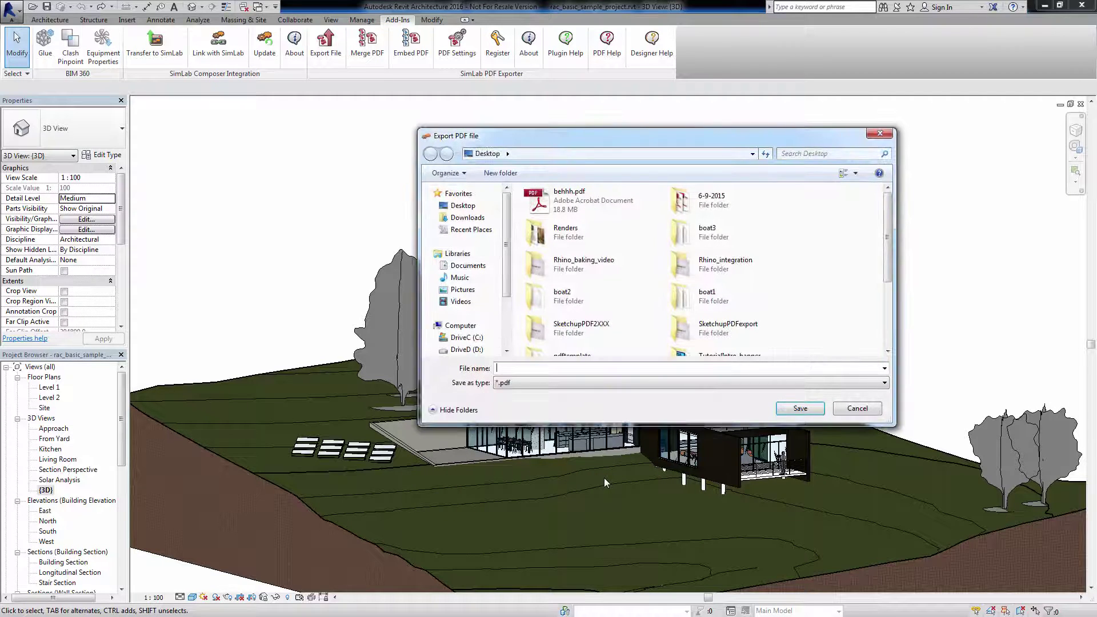
type("pdf_")
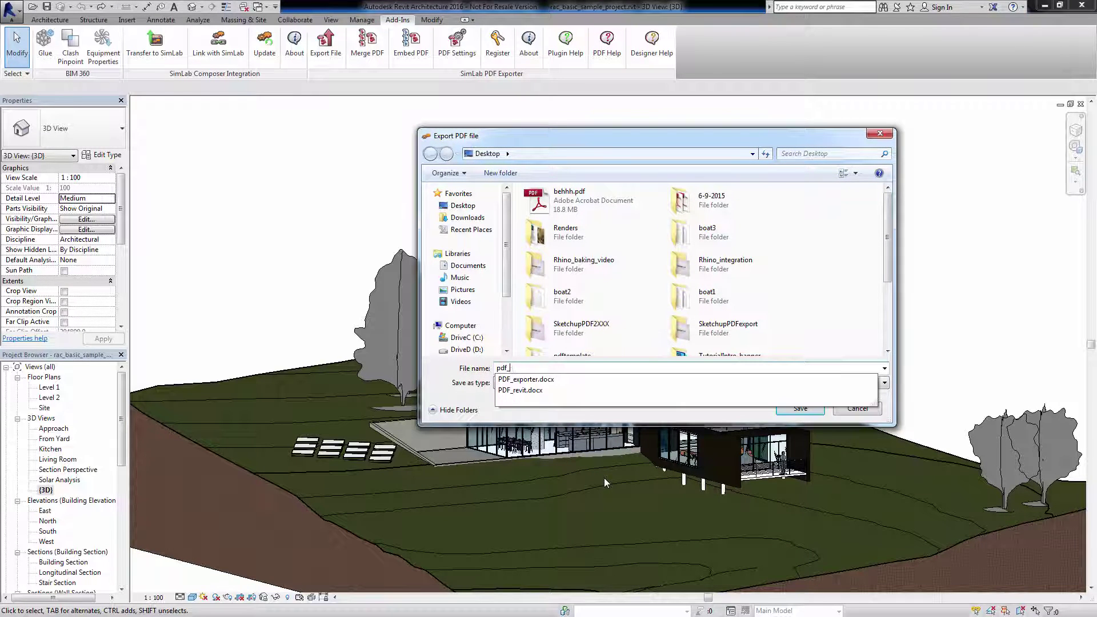
type("revit")
key("Return")
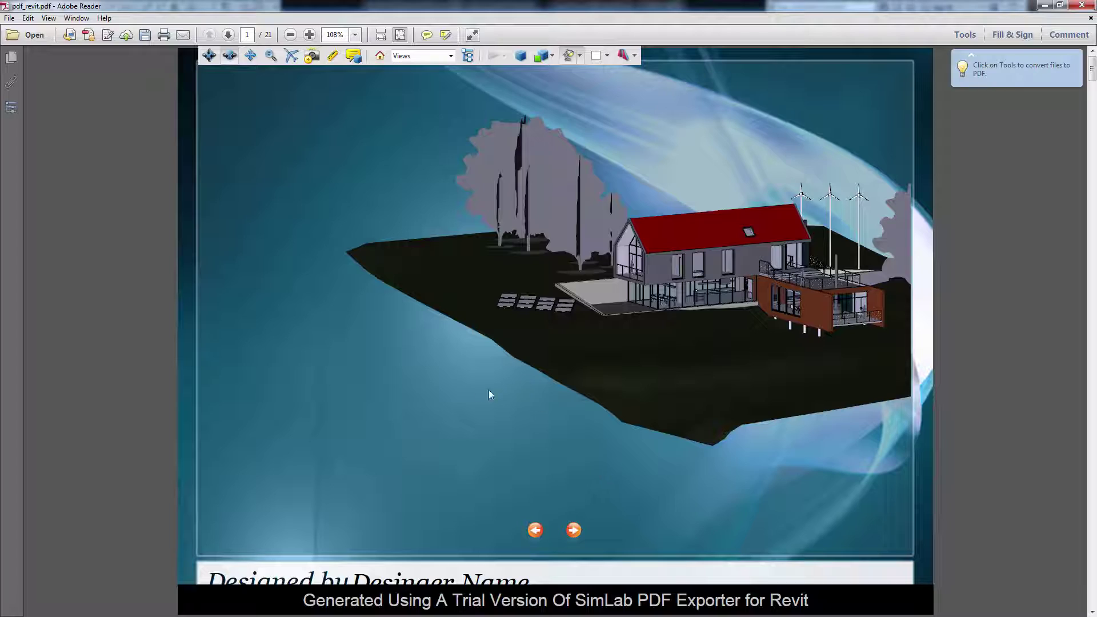
left_click_drag(489, 390, 556, 411)
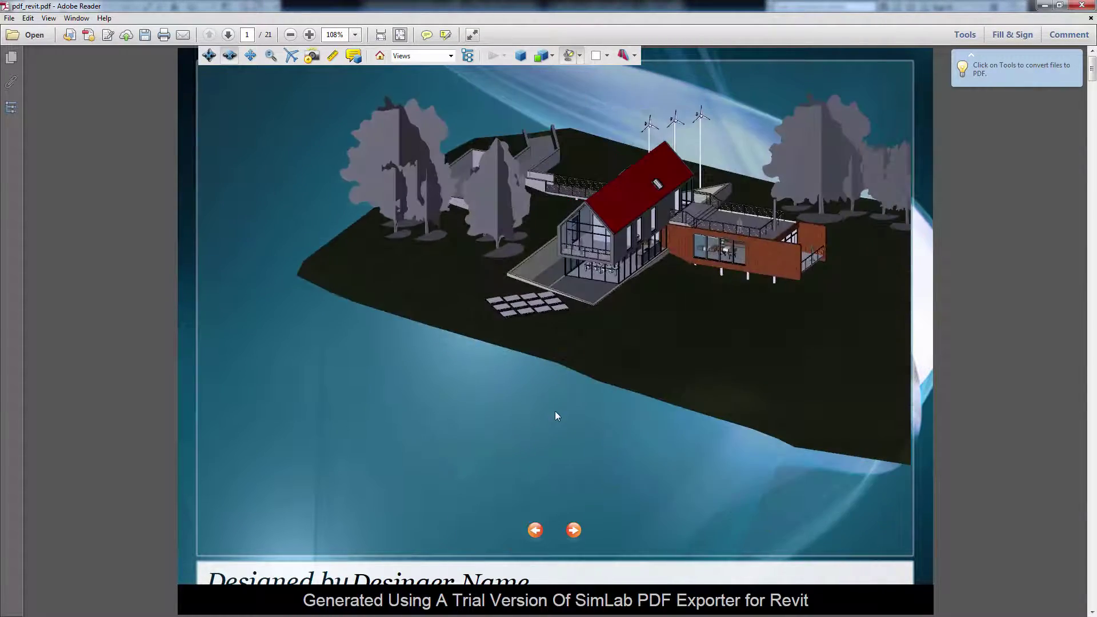
left_click(574, 531)
left_click(574, 530)
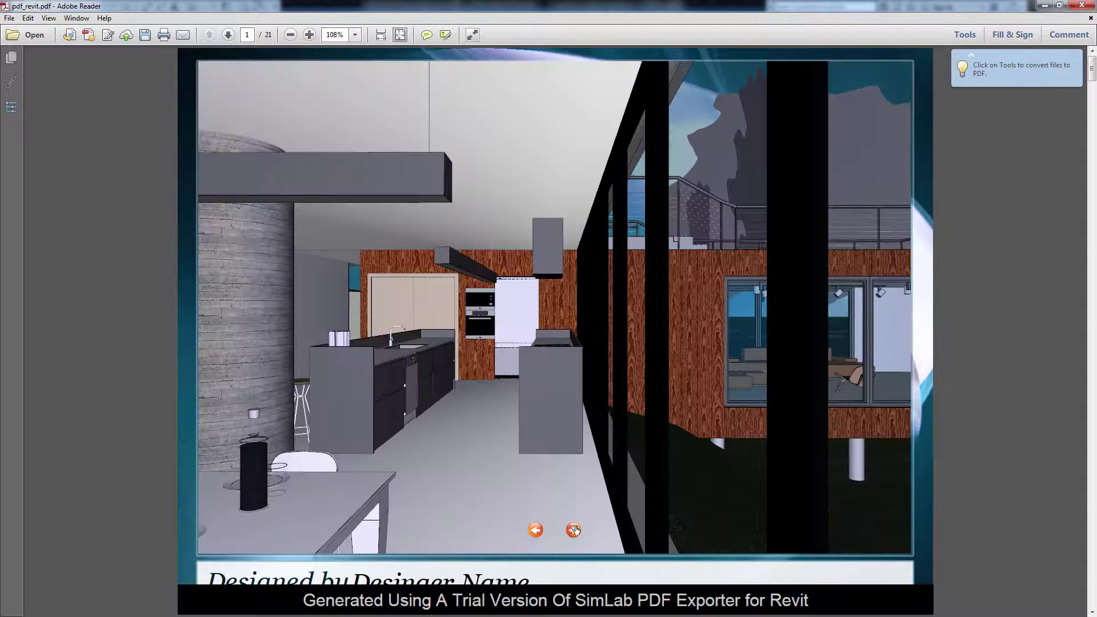
left_click(574, 530)
Step through two saved scene states, then rotate and tilt the house toward a top-down view
left_click(574, 530)
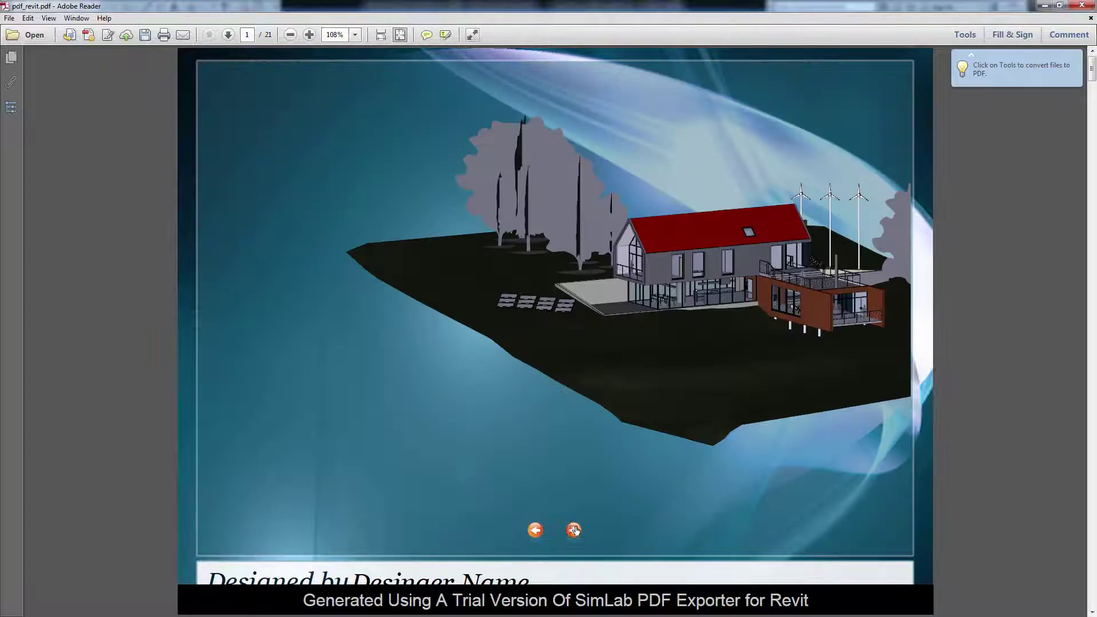
left_click(575, 531)
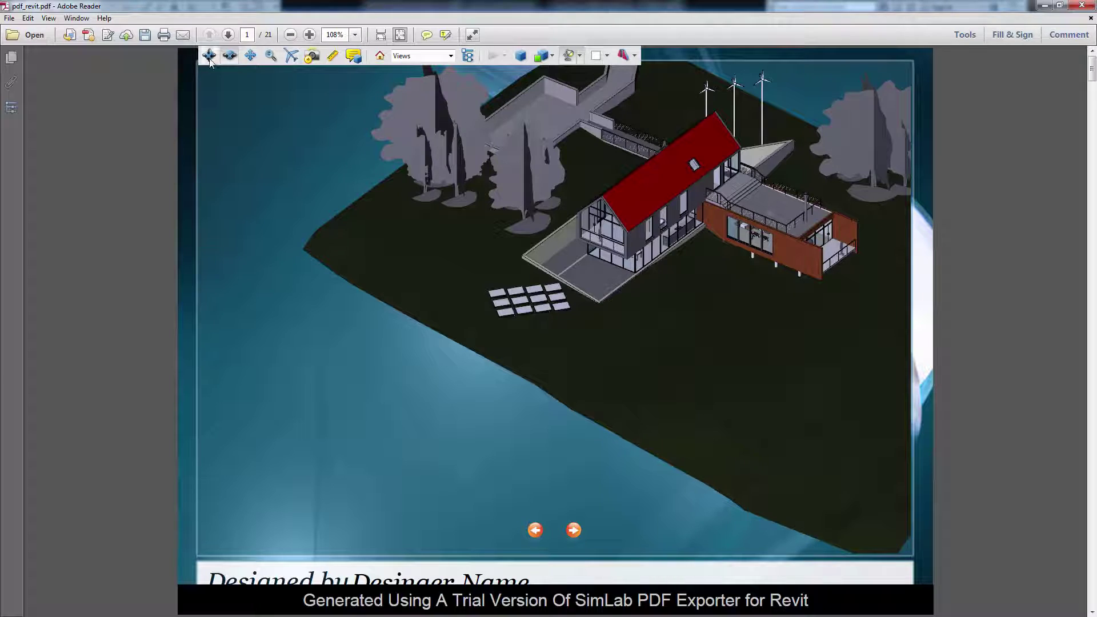
left_click_drag(443, 127, 607, 136)
left_click_drag(400, 286, 503, 320)
Spin, pan, zoom out and fly around the house to an oblique view from above
left_click(229, 56)
left_click_drag(599, 188, 651, 203)
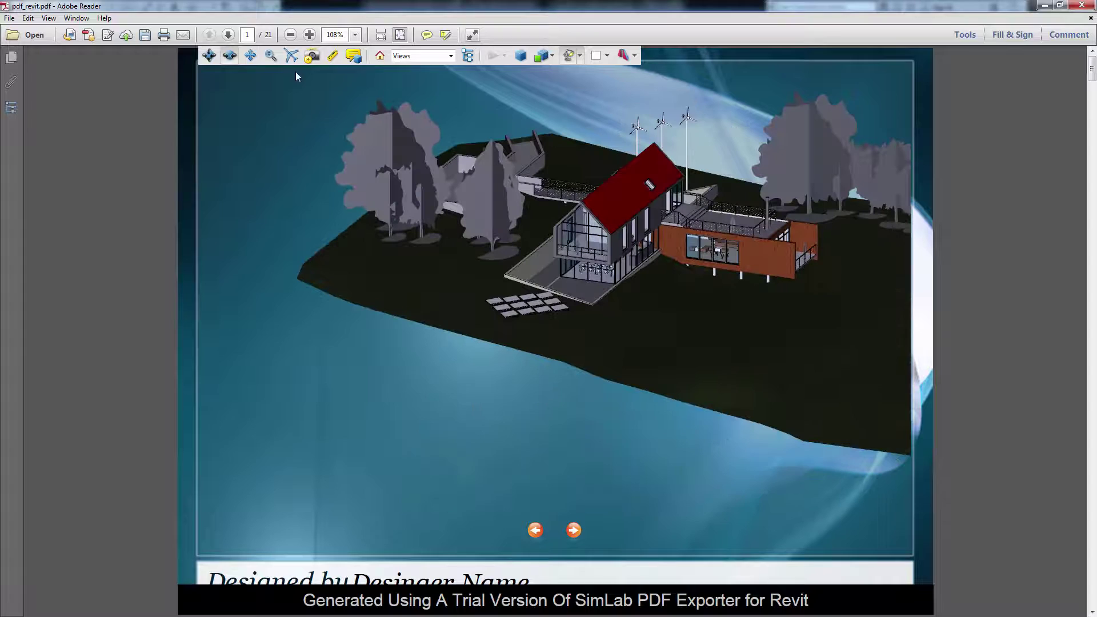
left_click(251, 55)
left_click_drag(631, 189, 485, 258)
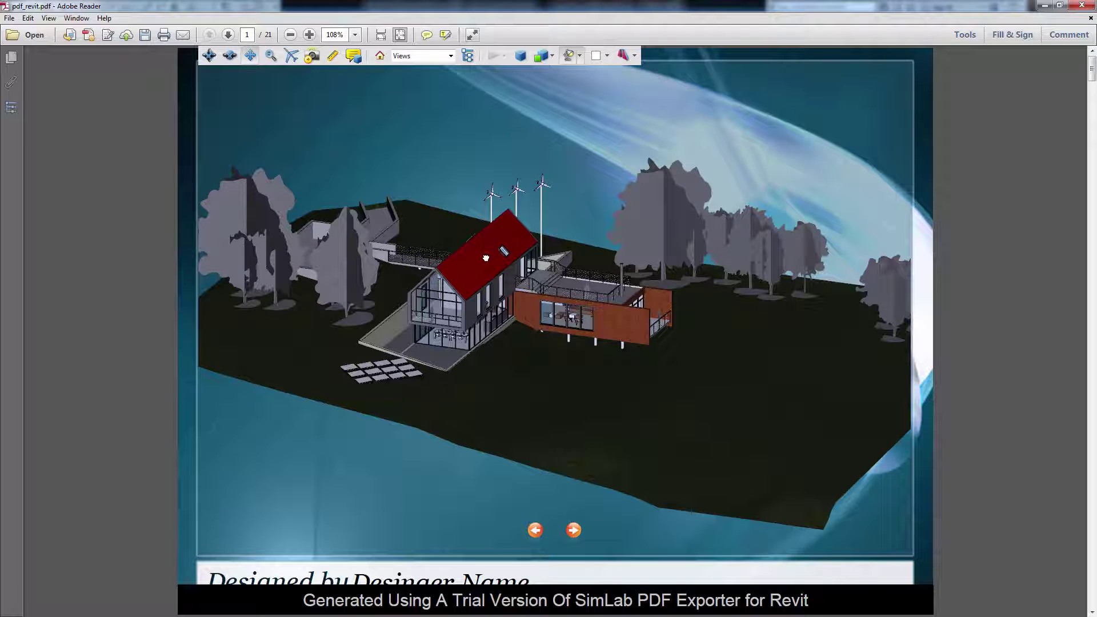
left_click(270, 55)
left_click_drag(472, 230, 480, 254)
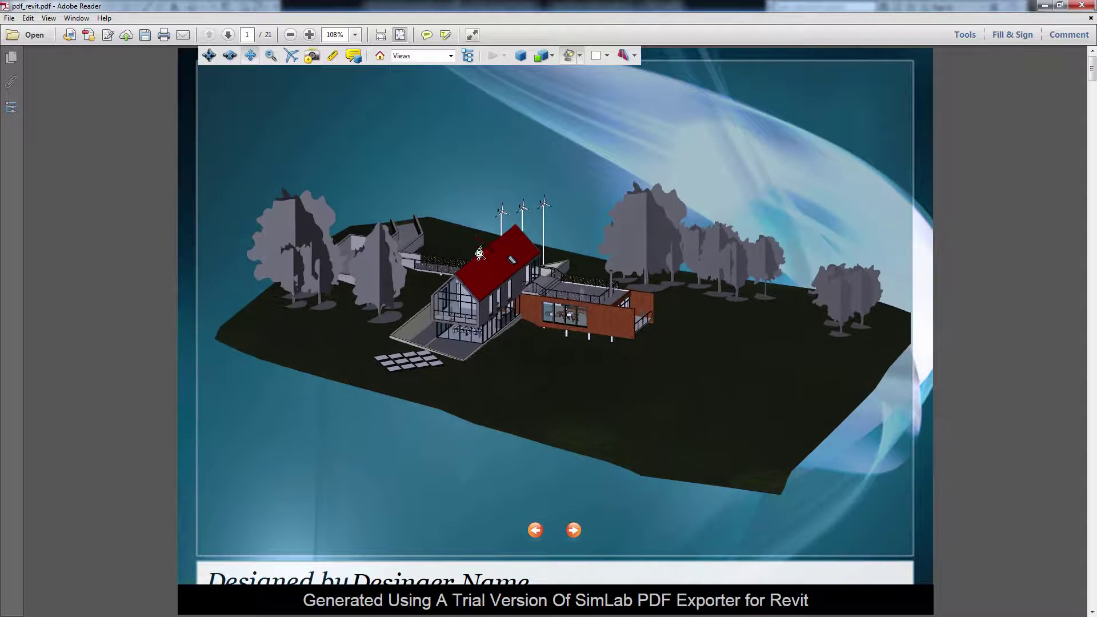
left_click(292, 56)
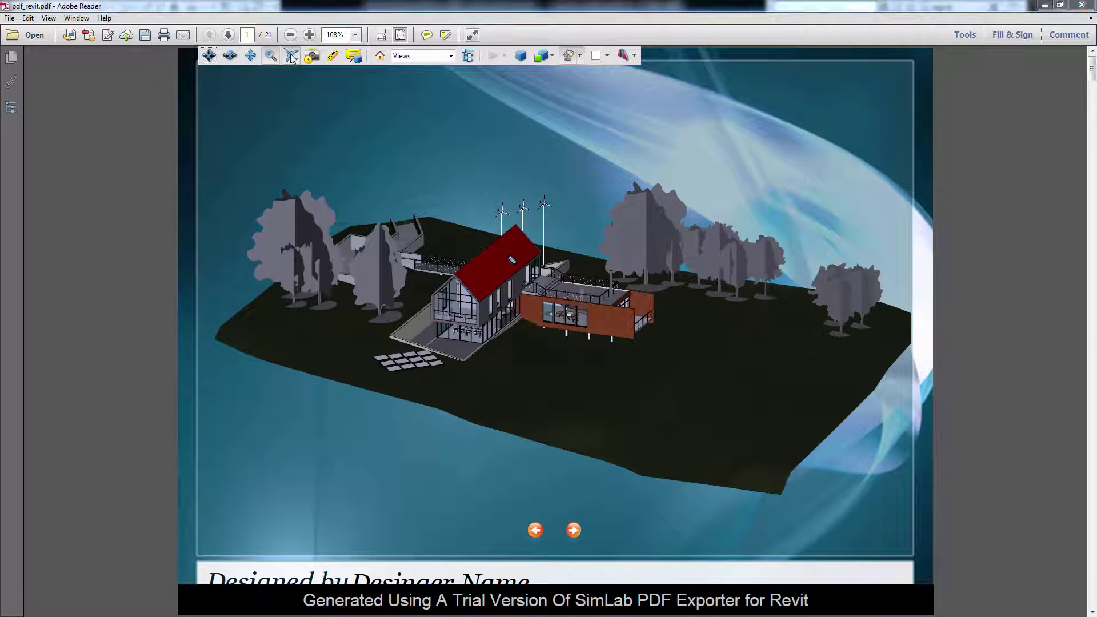
left_click_drag(526, 152, 444, 185)
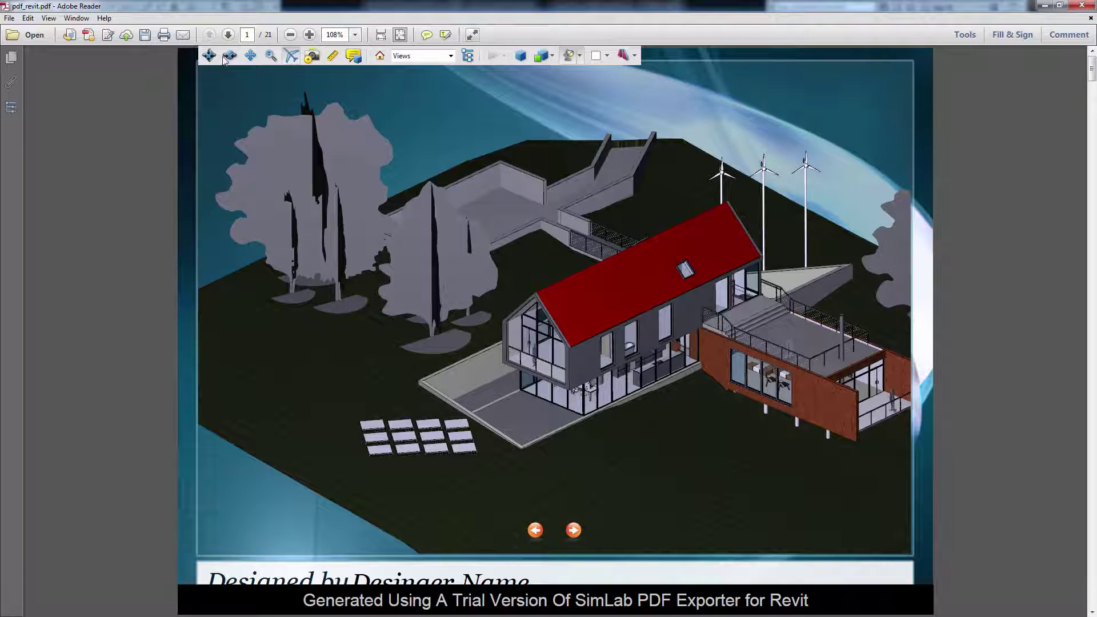
Switch the 3D model to the saved kitchen view, then 3d, then yard
left_click(451, 55)
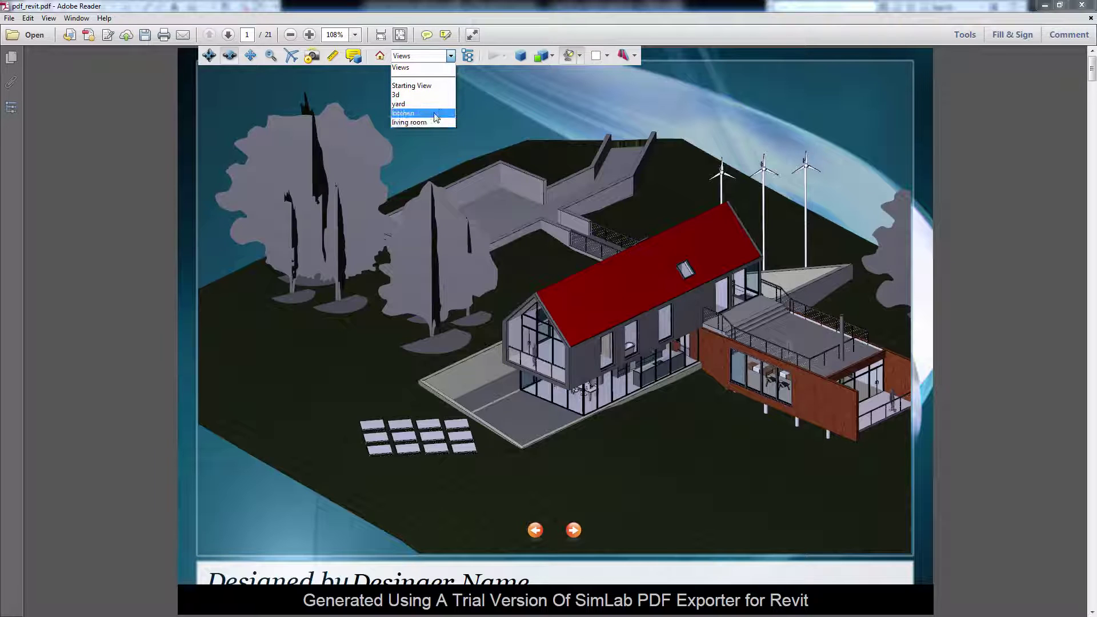
left_click(435, 114)
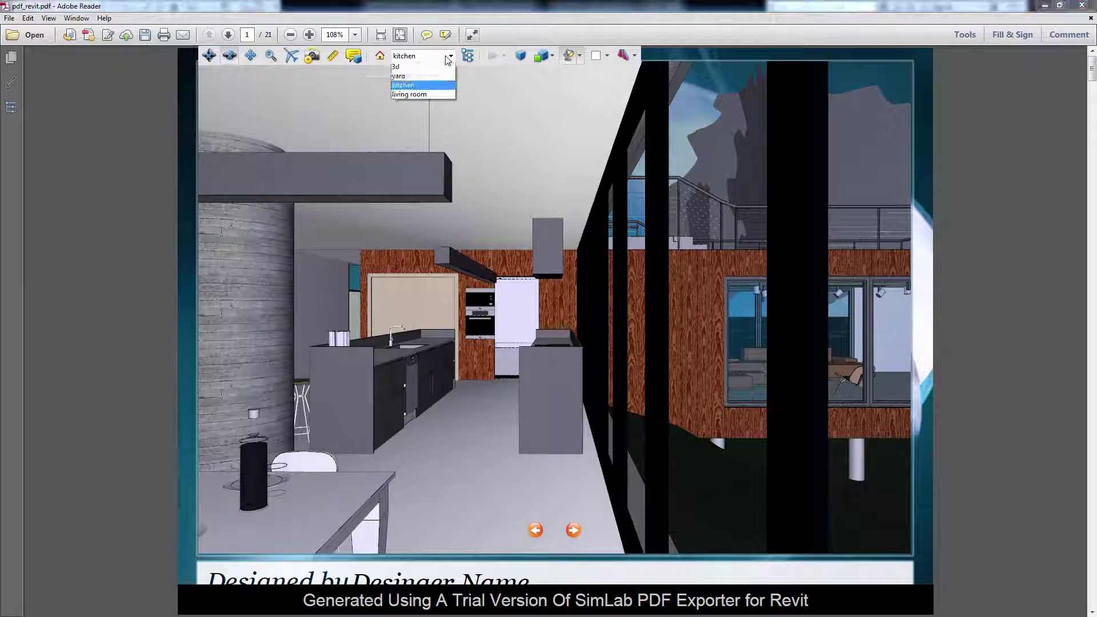
left_click(410, 67)
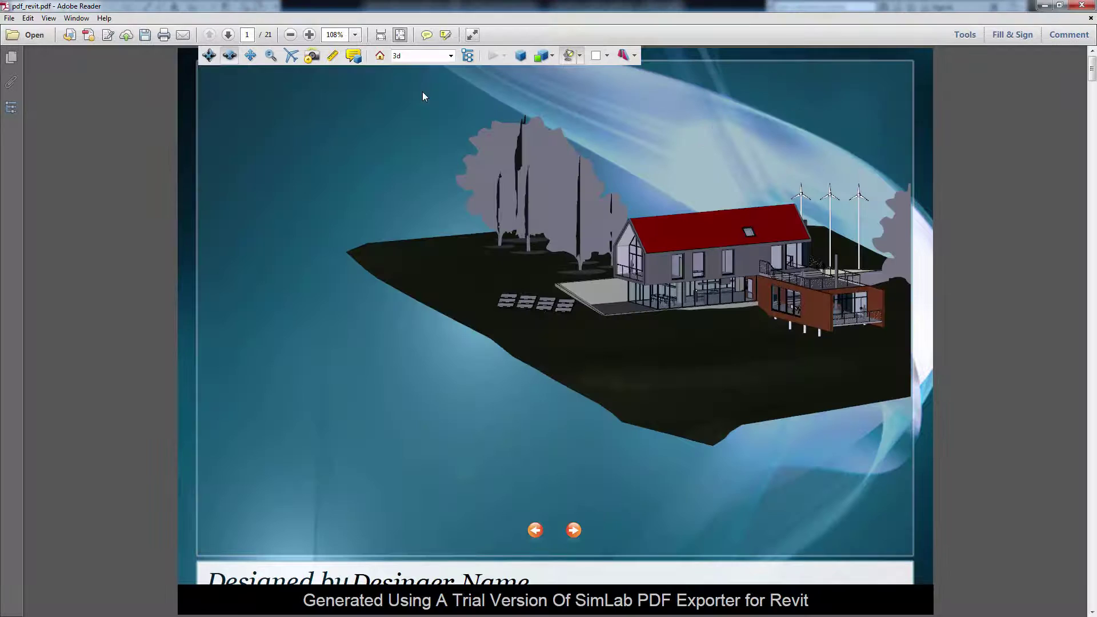
left_click(421, 55)
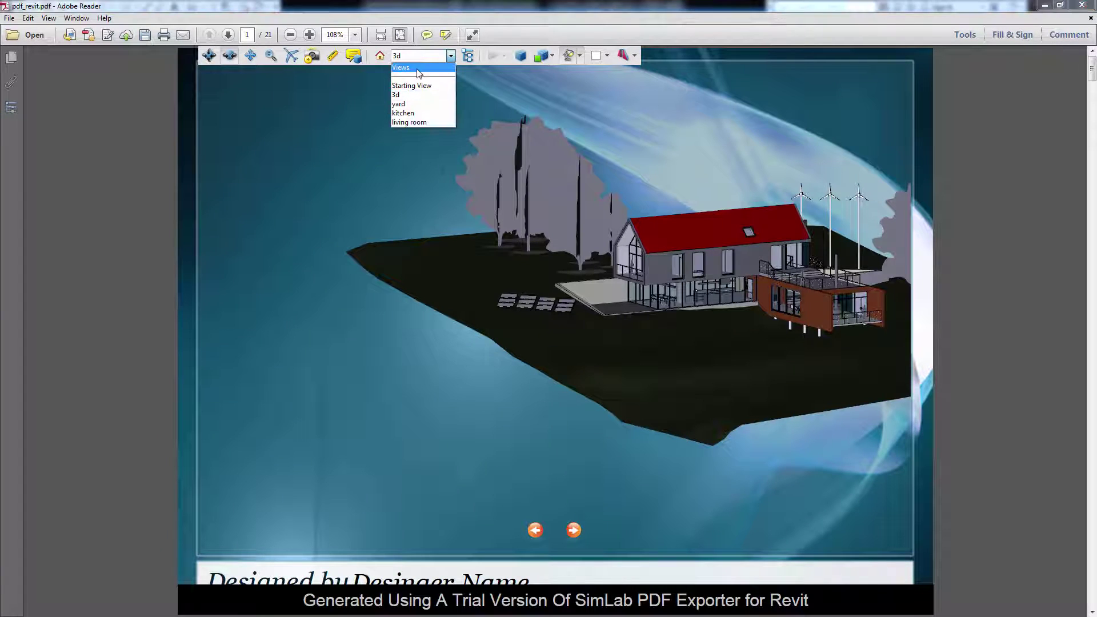
left_click(416, 104)
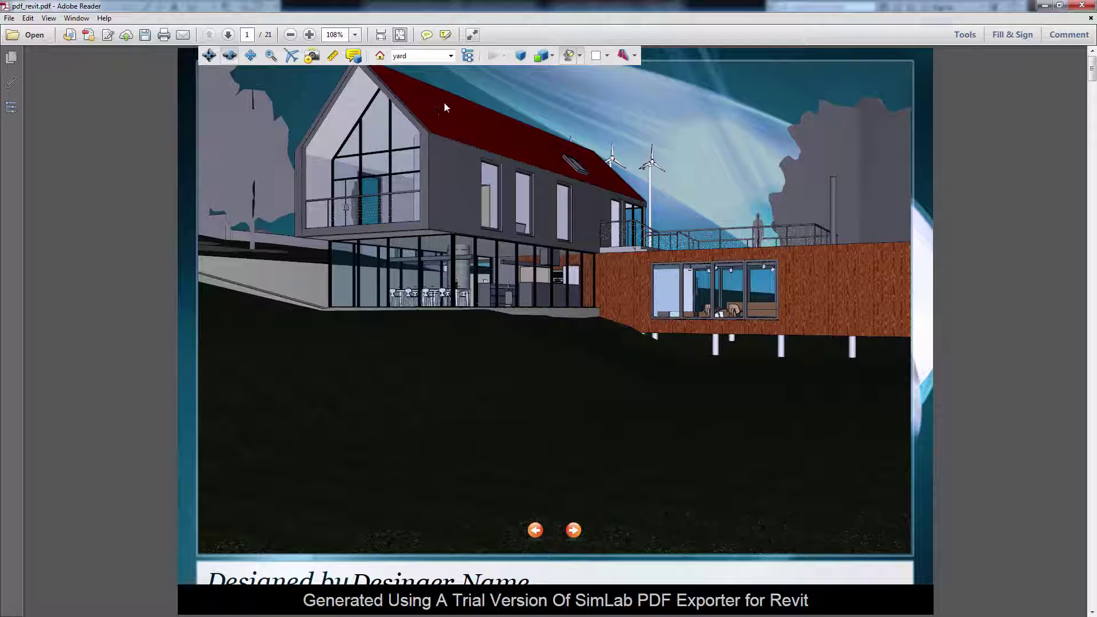
Open the model tree, expand it to the element categories and highlight Casework
left_click(468, 56)
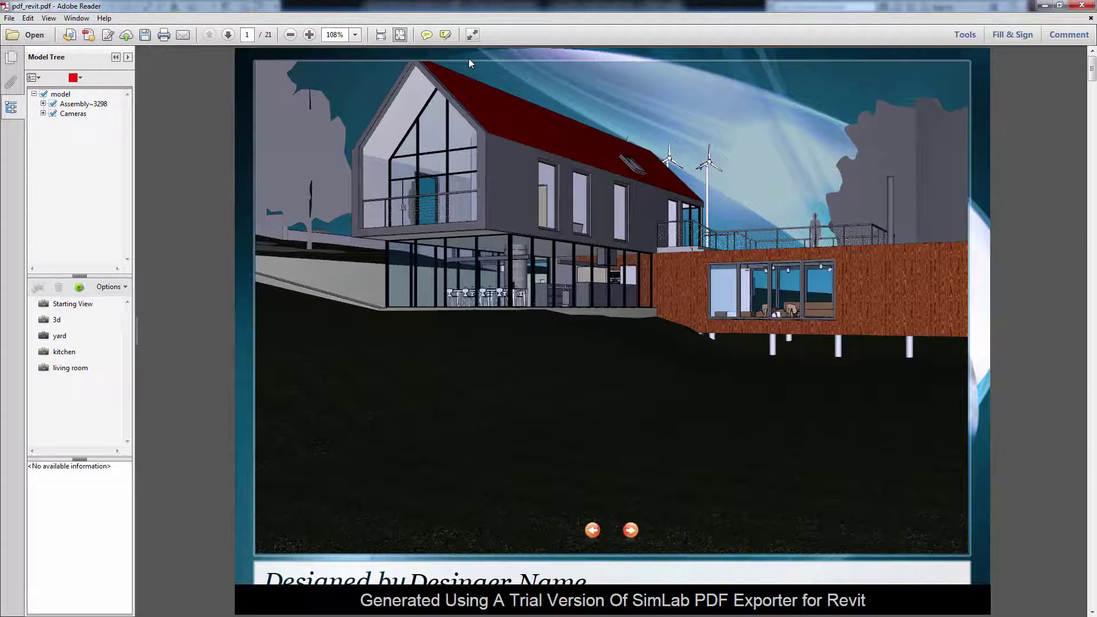
left_click(43, 104)
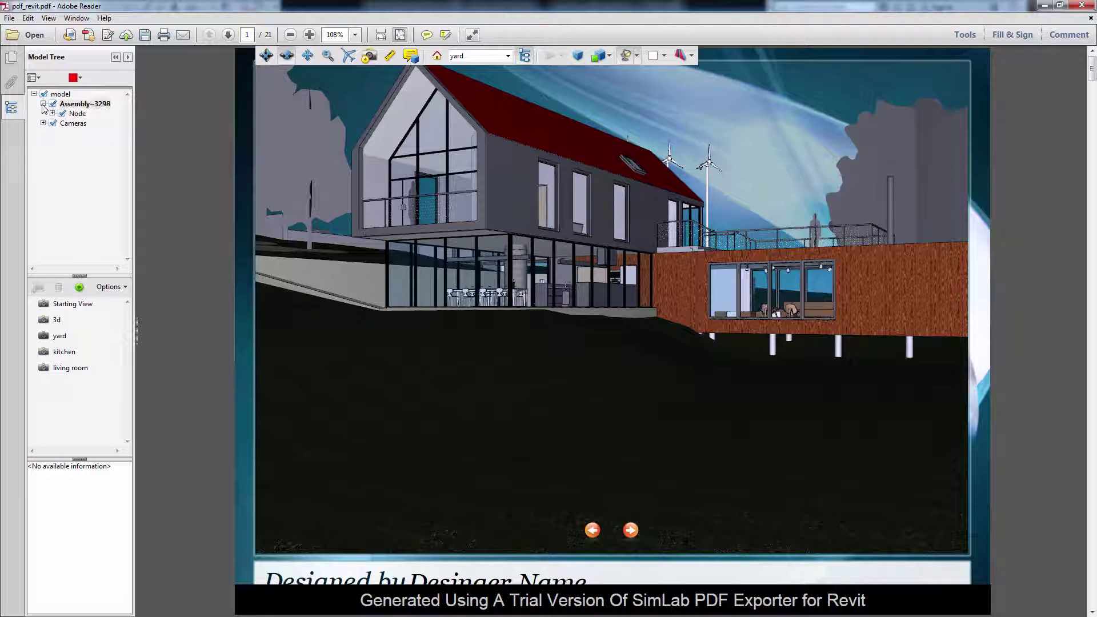
left_click(53, 114)
left_click(94, 133)
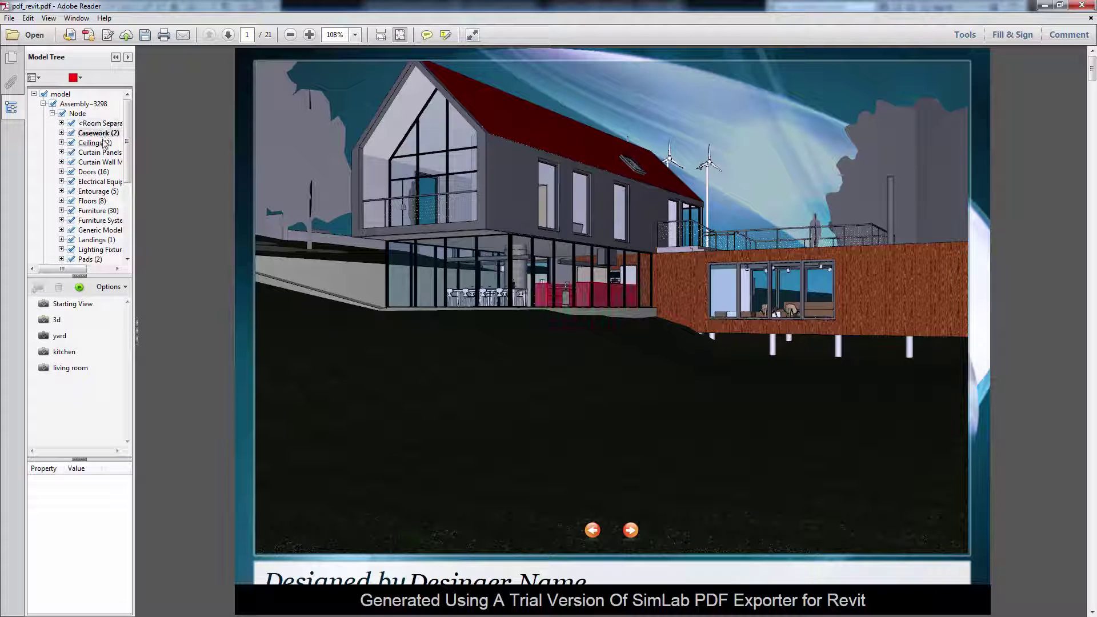
Highlight Ceilings, curtain wall mullions, Floors and Furniture, then show the yard view
left_click(104, 143)
left_click(94, 162)
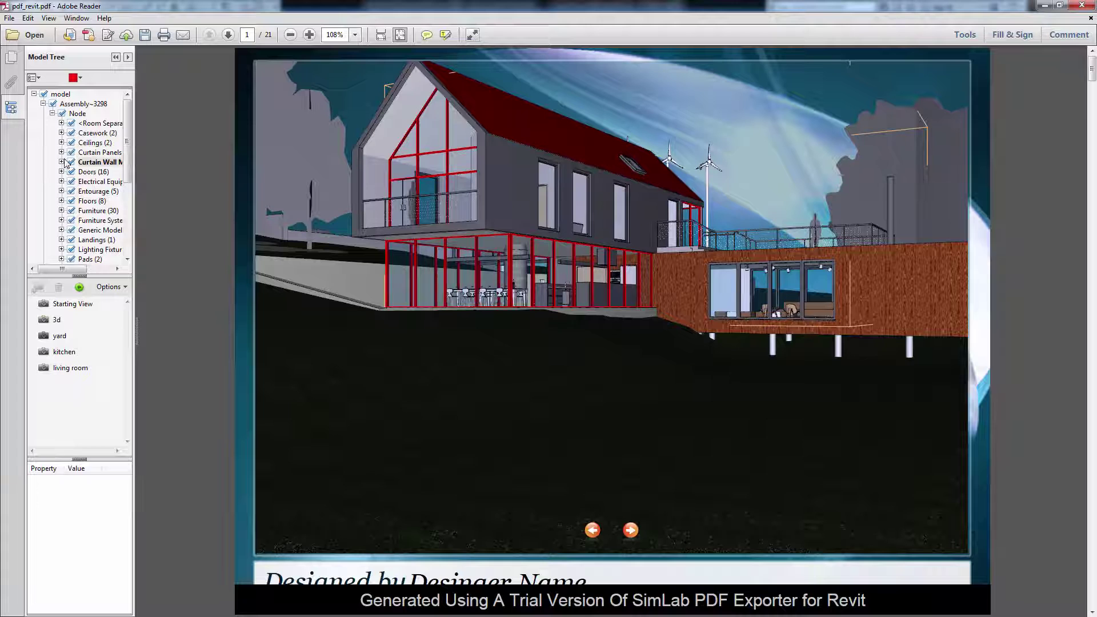
left_click(86, 201)
left_click(61, 200)
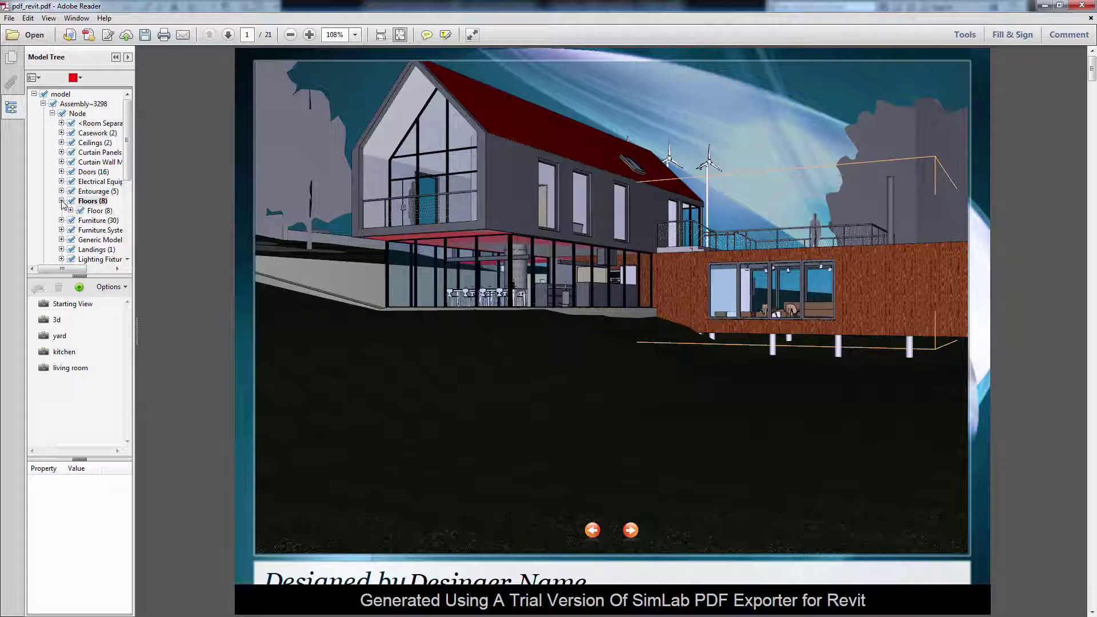
left_click(96, 220)
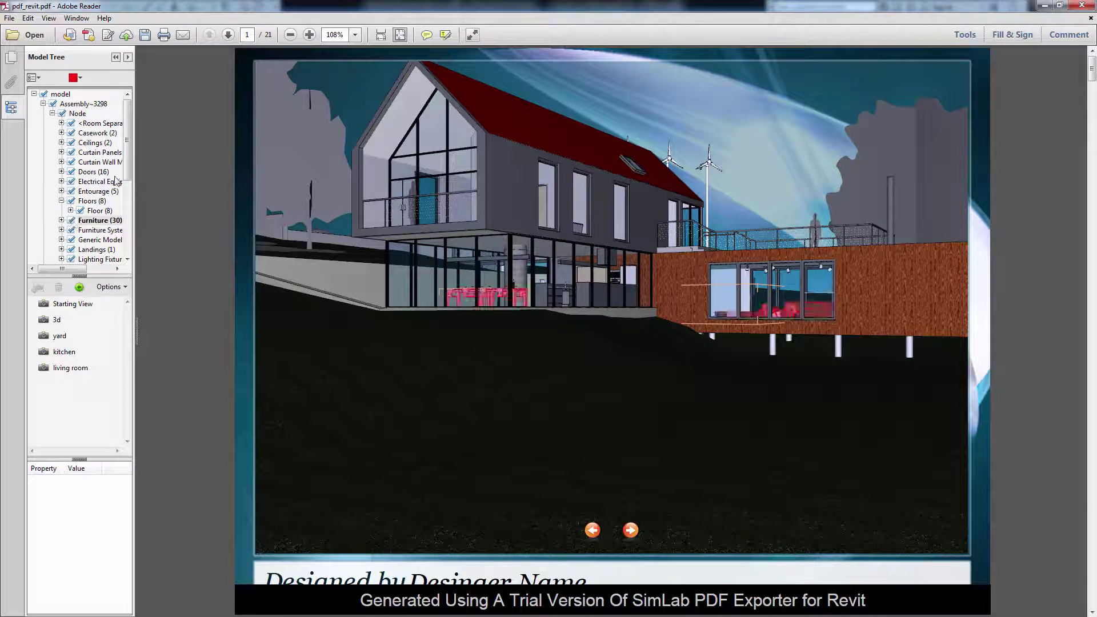
left_click(60, 336)
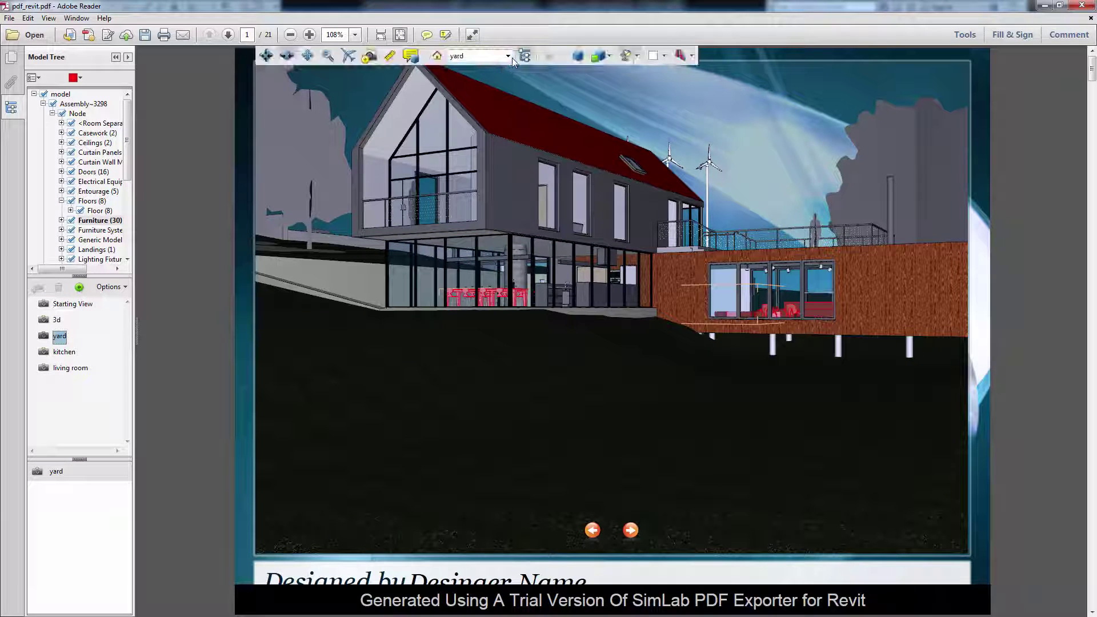
Close the model tree and toggle between orthographic and perspective projection, ending in perspective
left_click(525, 55)
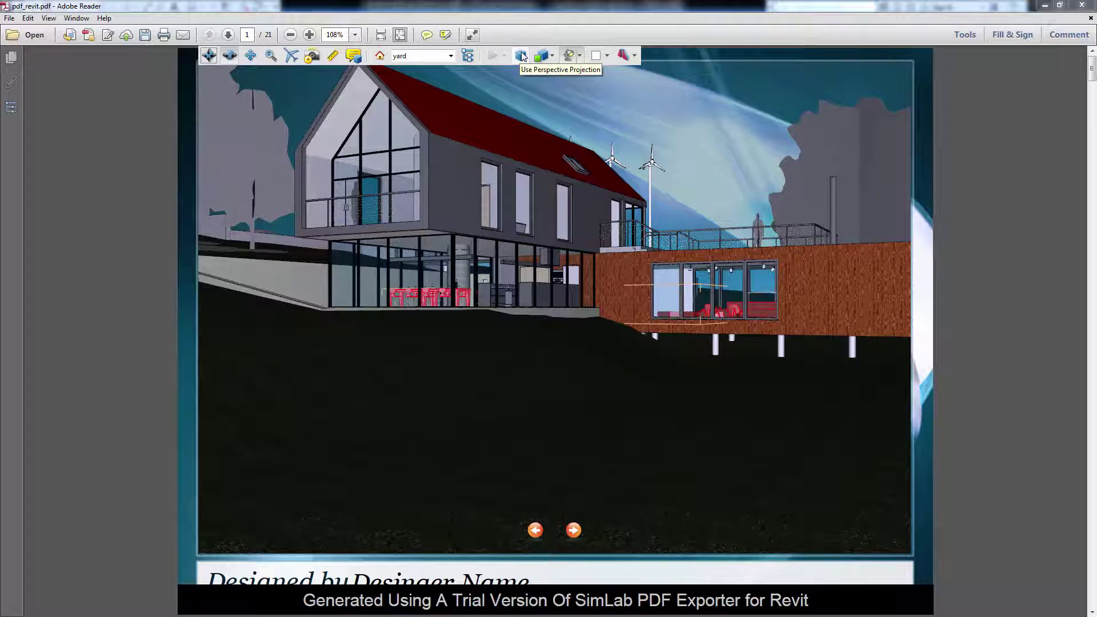
left_click(522, 55)
left_click(522, 55)
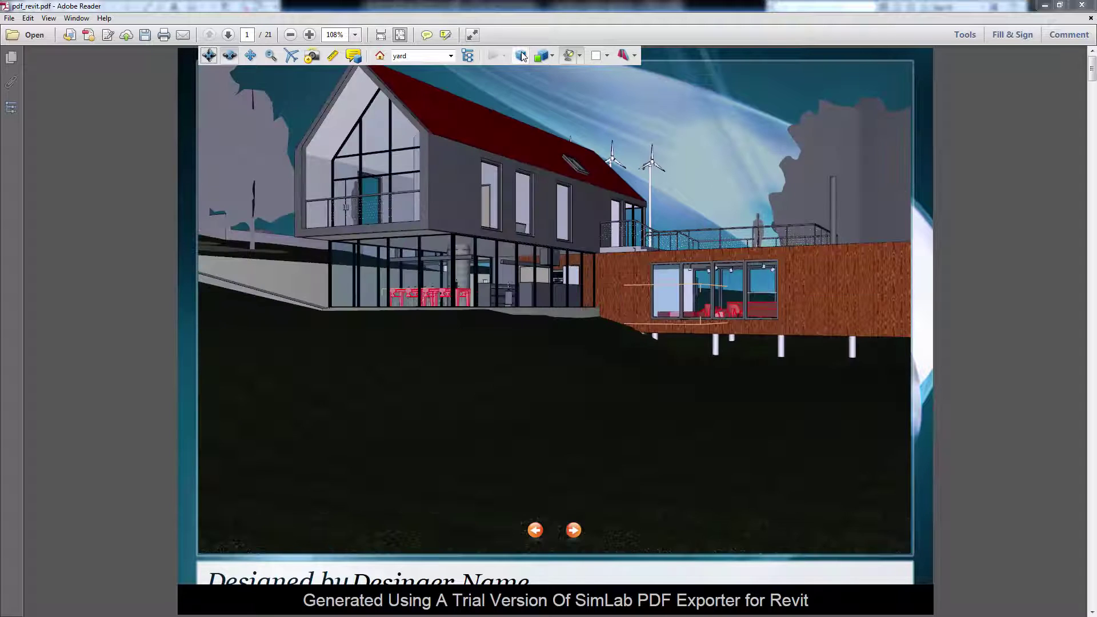
left_click(521, 55)
left_click(522, 56)
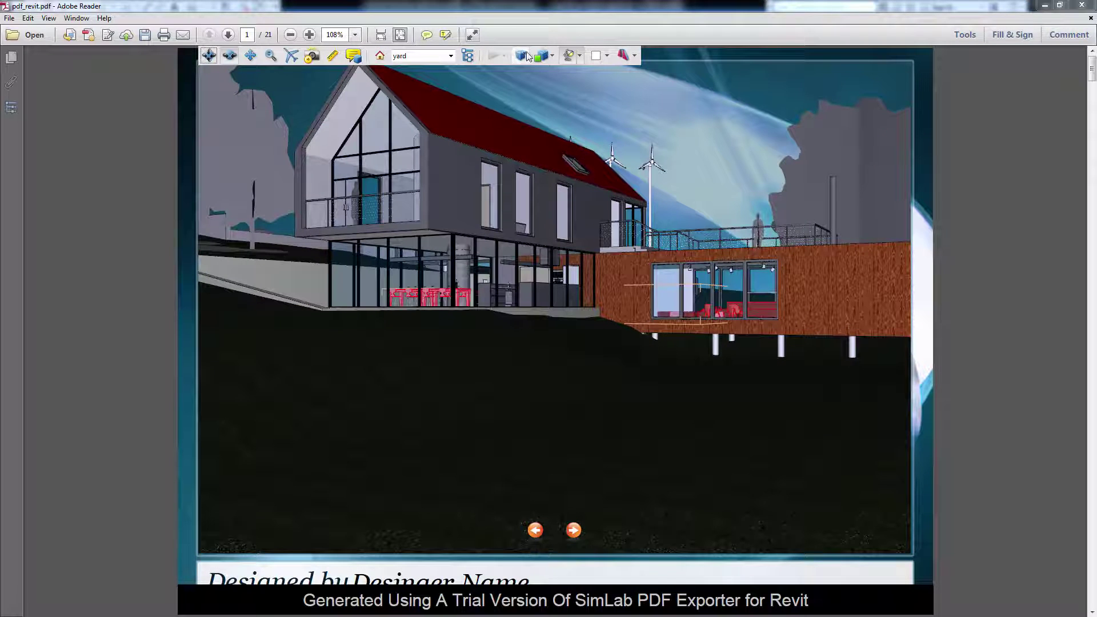
Try the Solid Outline, Illustration, Shaded Illustration and Hidden Wireframe render modes
left_click(553, 55)
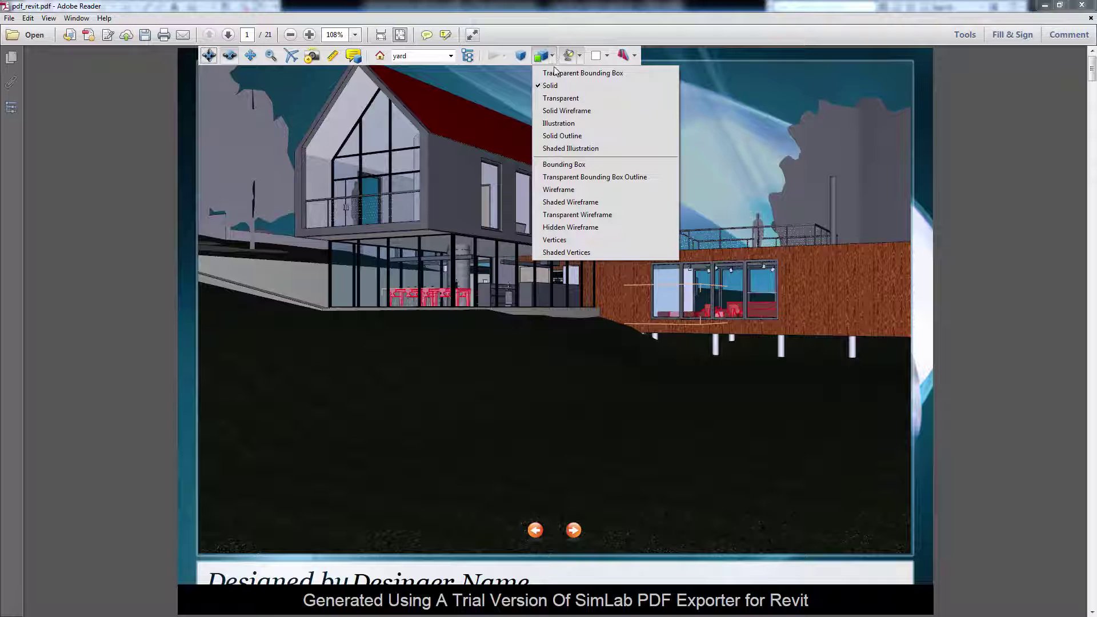
left_click(572, 135)
left_click(553, 57)
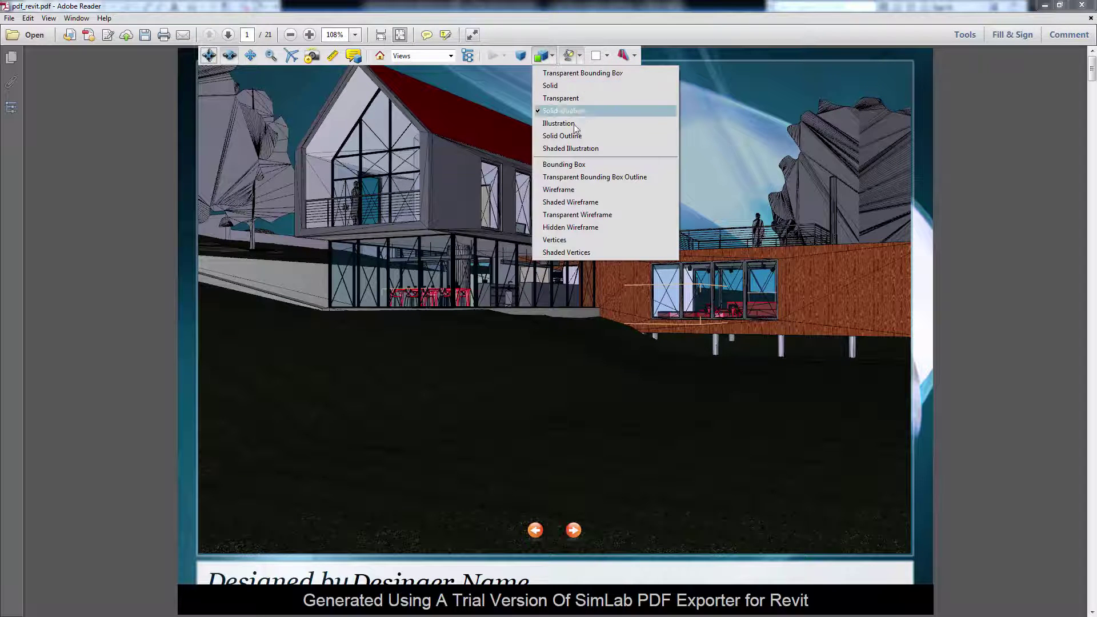
left_click(572, 123)
left_click(553, 56)
left_click(581, 152)
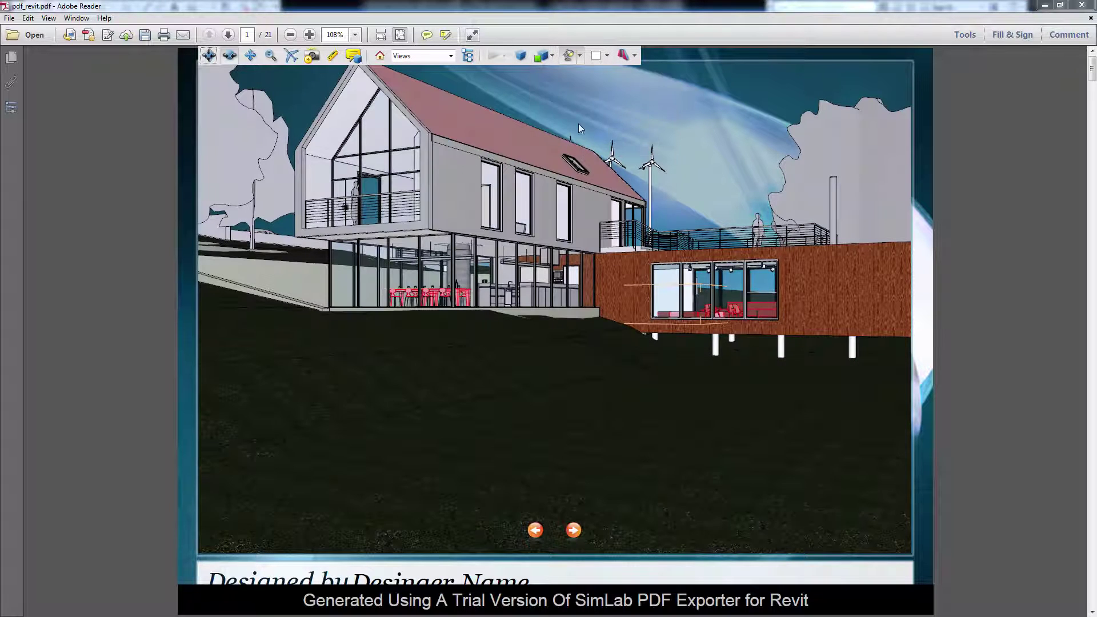
left_click(553, 57)
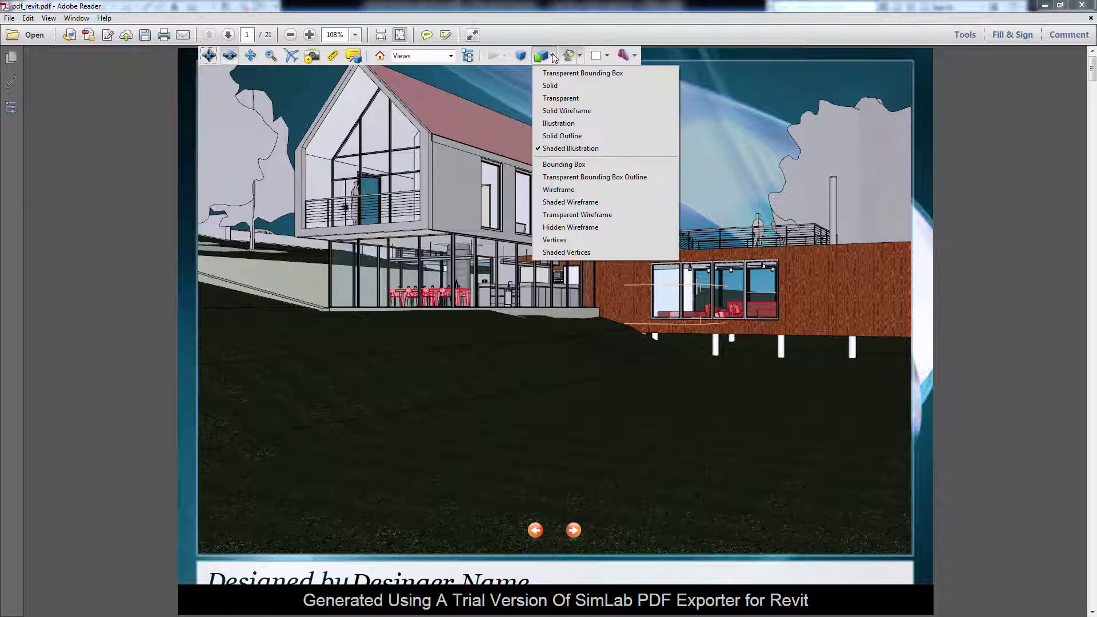
left_click(578, 227)
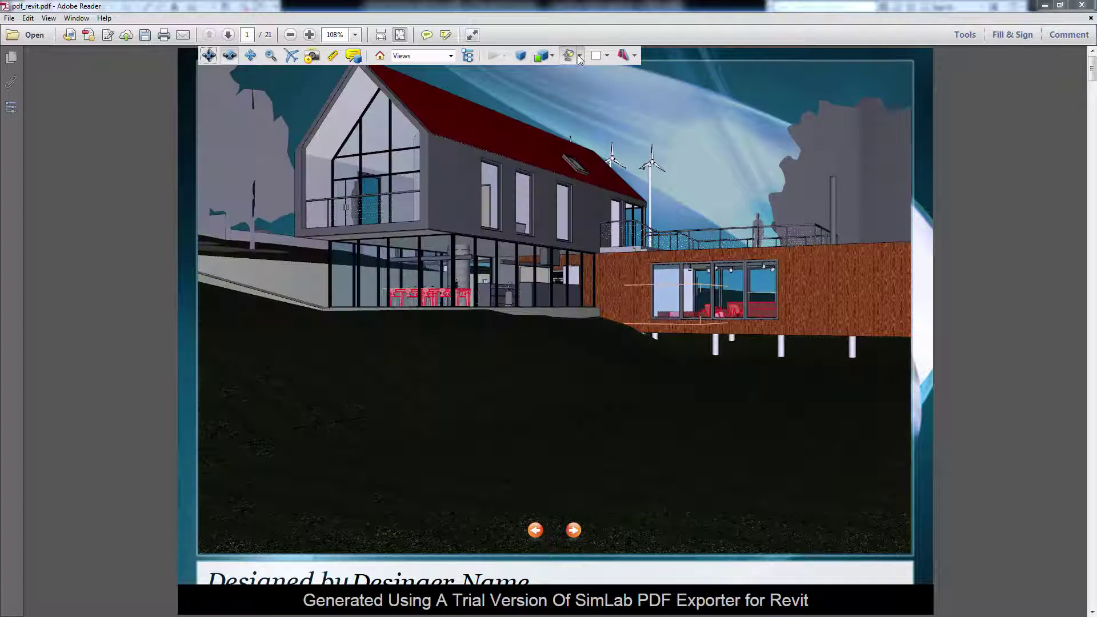
Try Cube, Blue and Night lighting, then restore CAD Optimized Lights
left_click(580, 56)
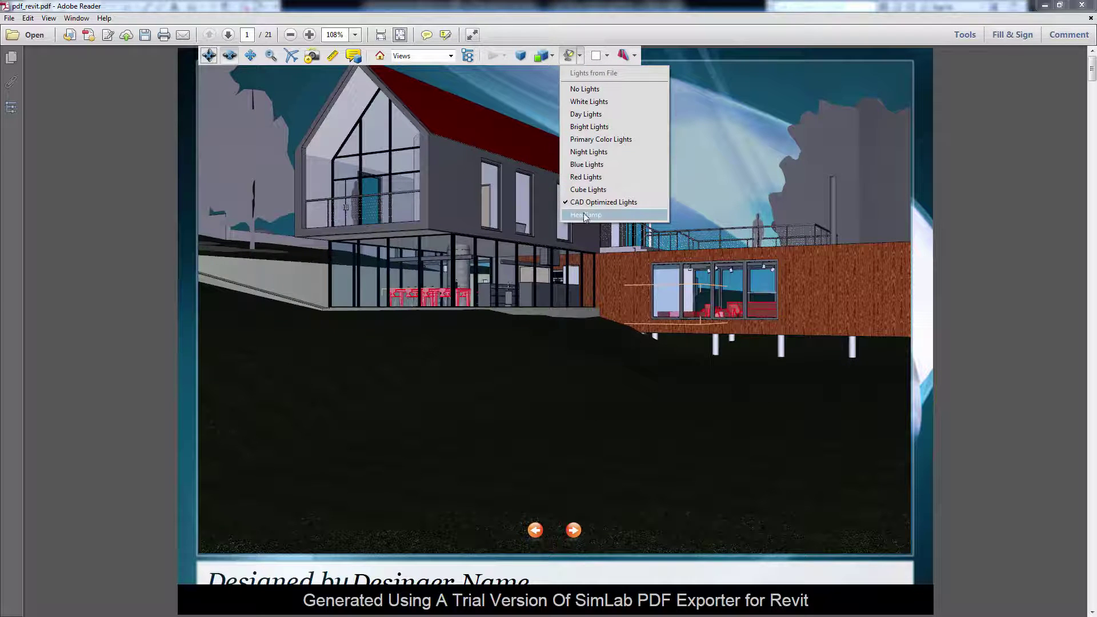
left_click(588, 189)
left_click(579, 56)
left_click(587, 164)
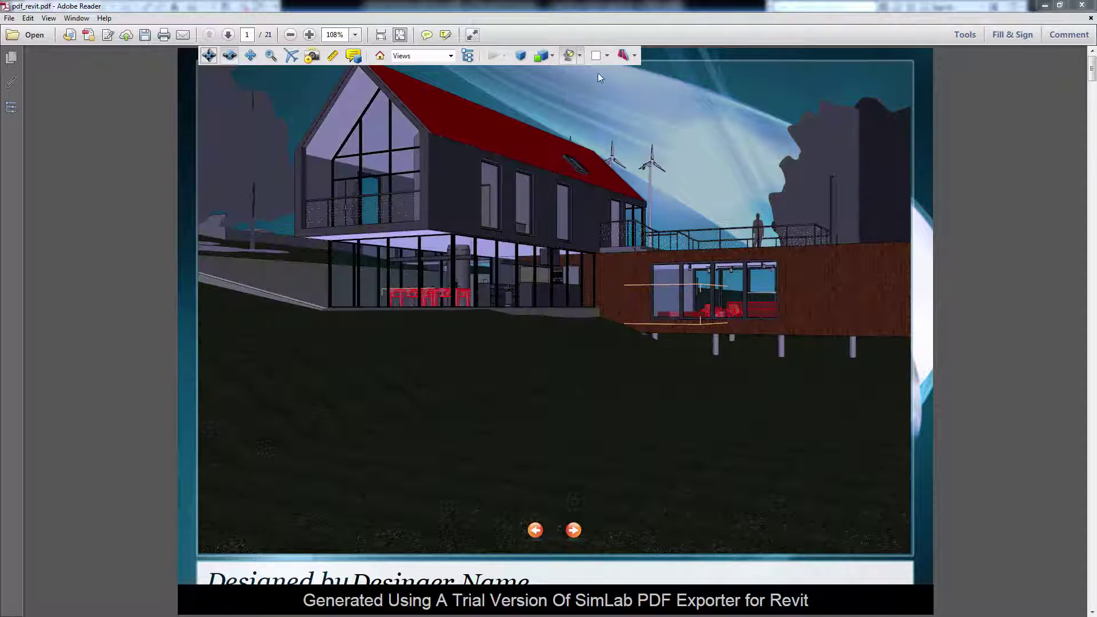
left_click(579, 56)
left_click(589, 151)
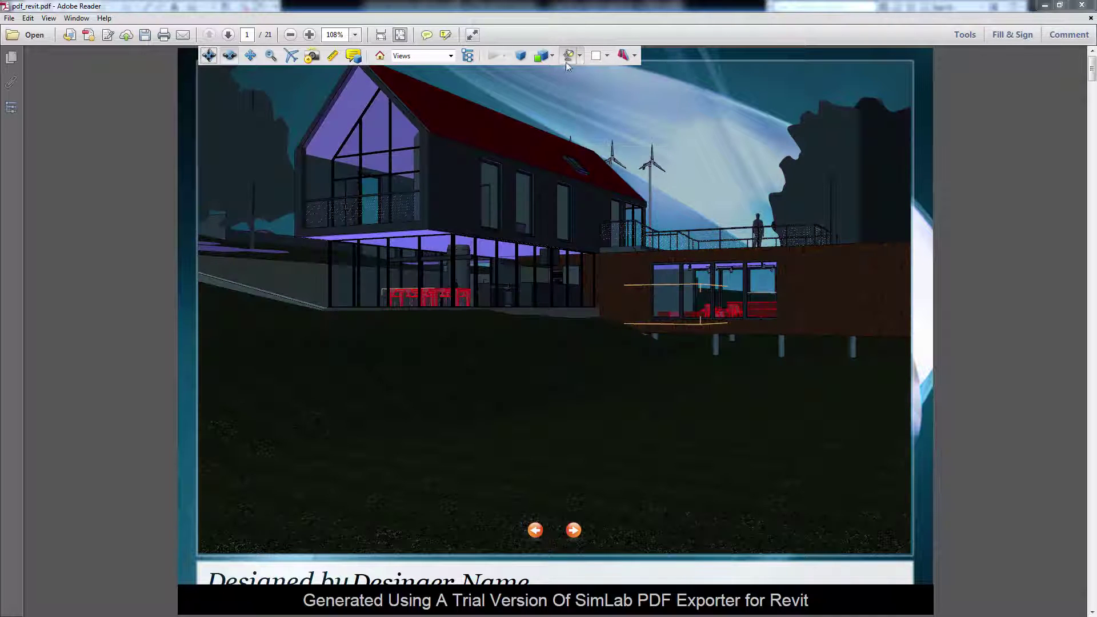
left_click(580, 57)
left_click(588, 202)
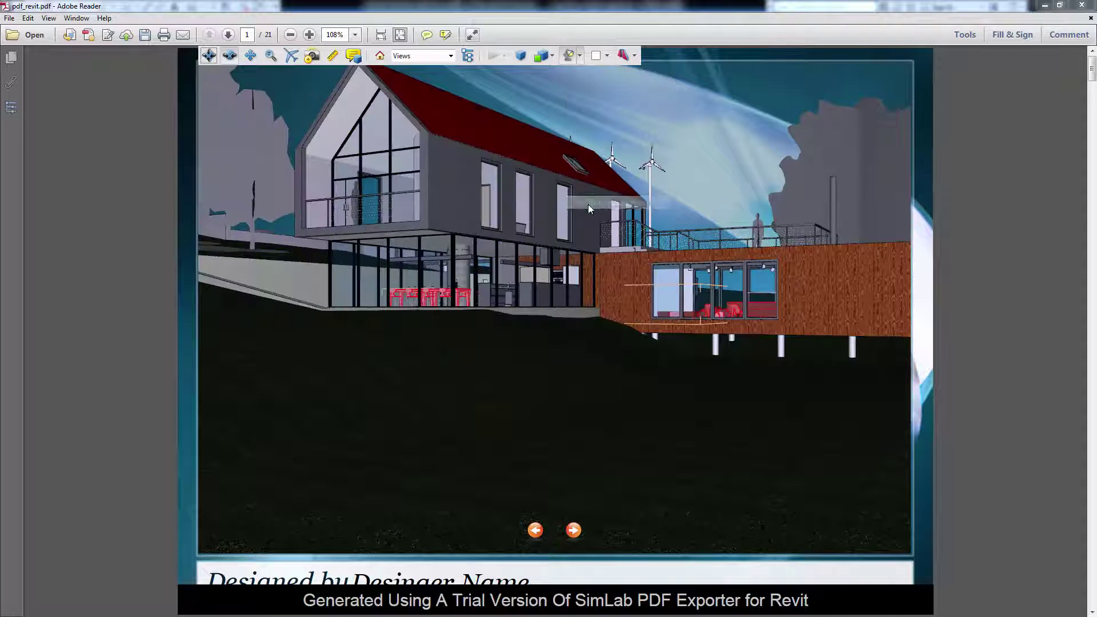
Cut a cross section through the house, then hide it to show the whole model
left_click(623, 56)
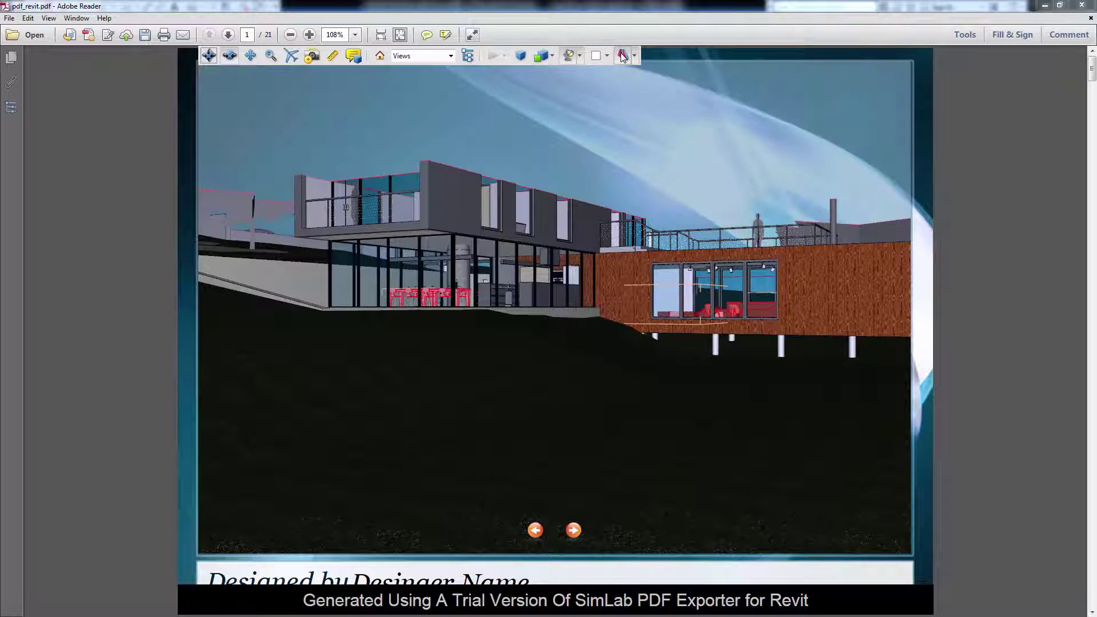
right_click(622, 55)
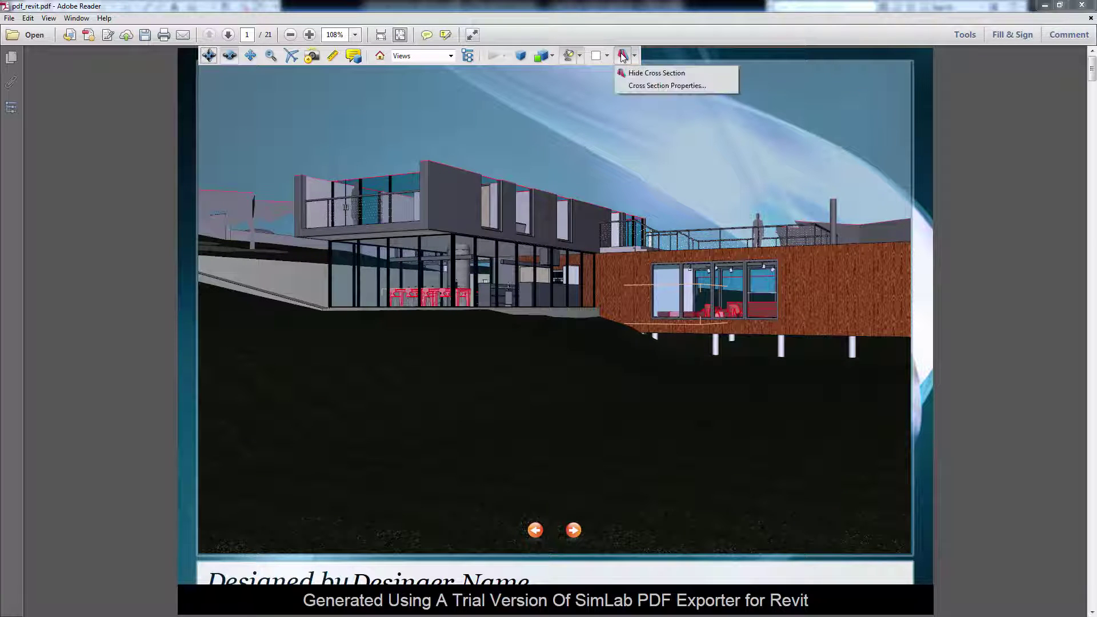
left_click(656, 73)
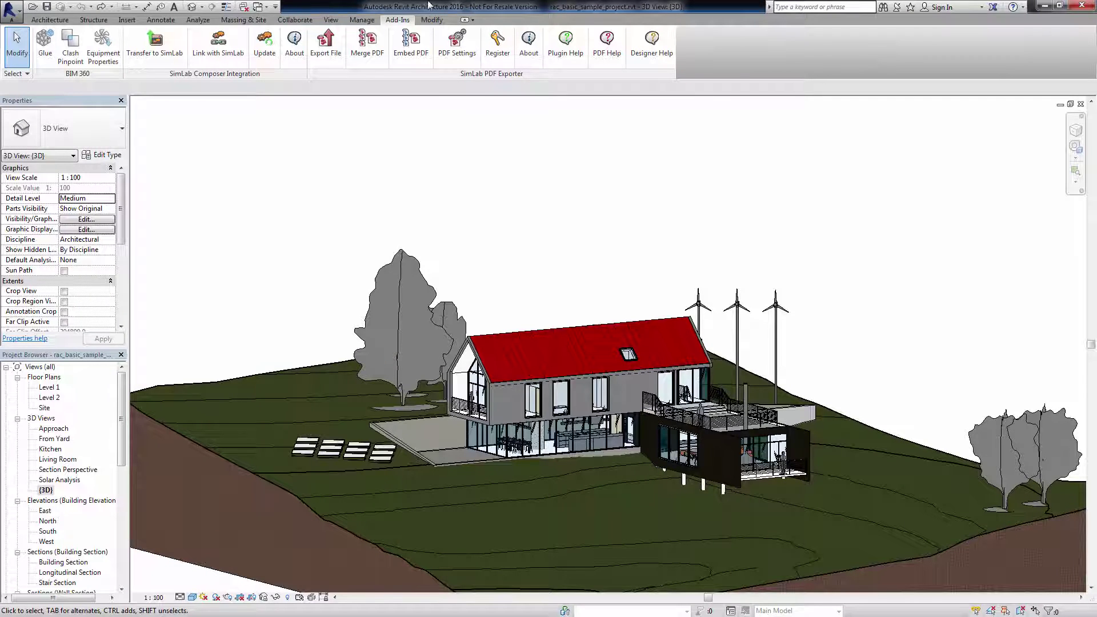
Open Revit's PDF Settings, select Architecture template_01 and open it in Template Designer
left_click(457, 45)
left_click_drag(473, 92, 465, 92)
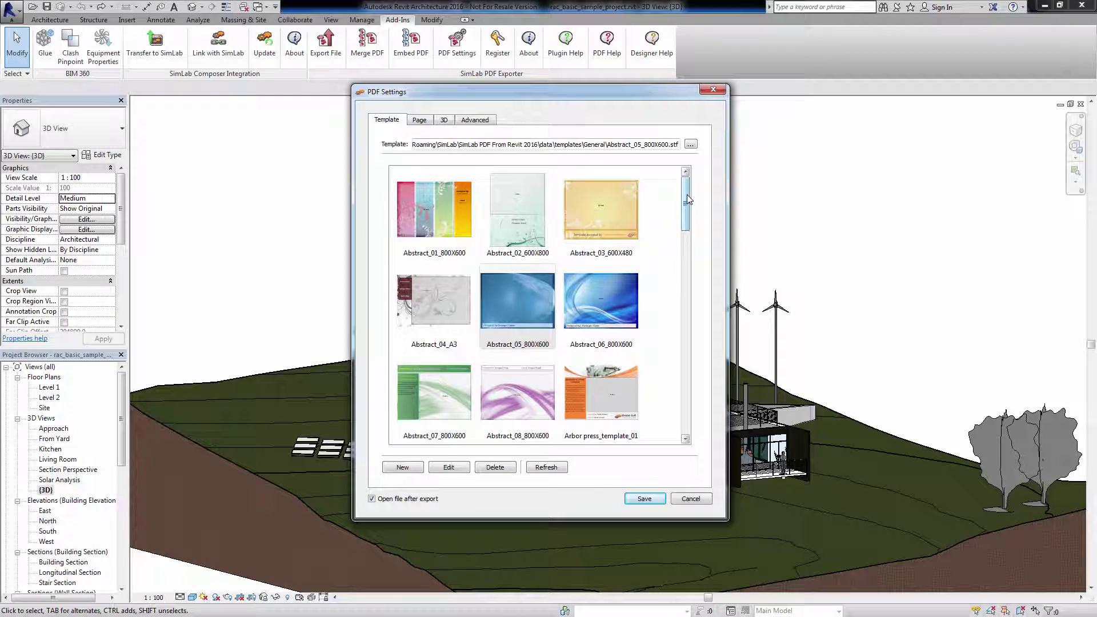
left_click_drag(687, 198, 686, 232)
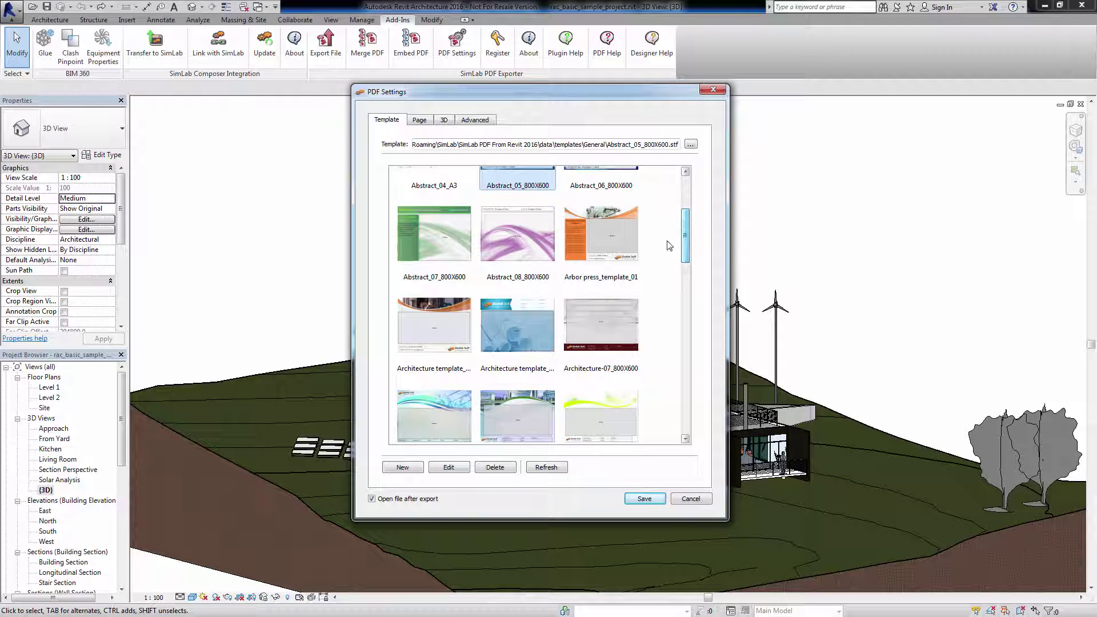
left_click(441, 313)
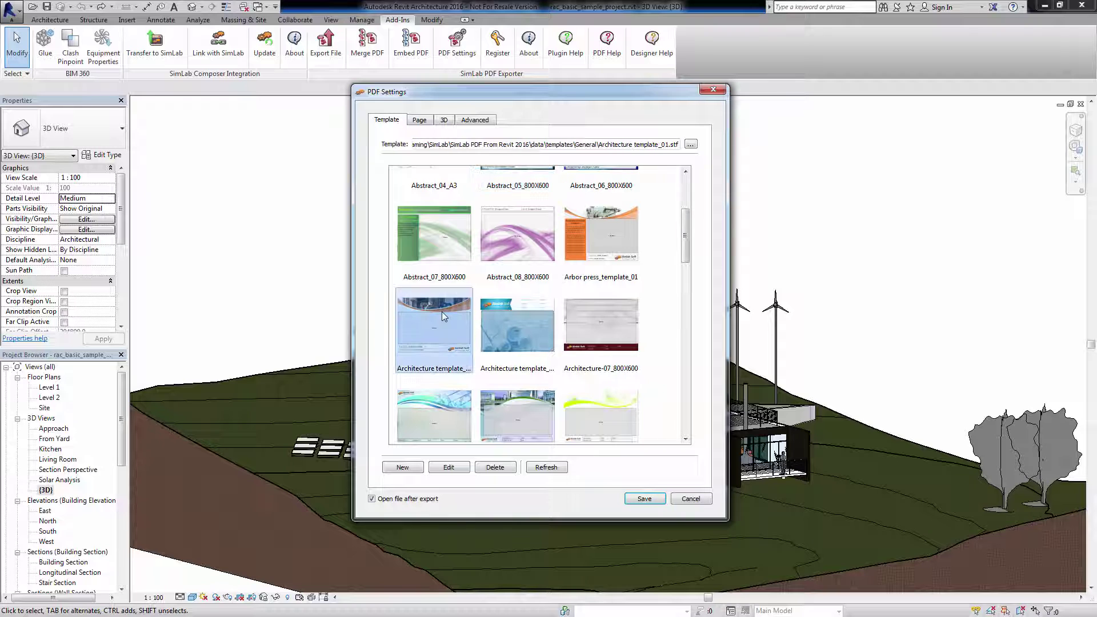
left_click(448, 468)
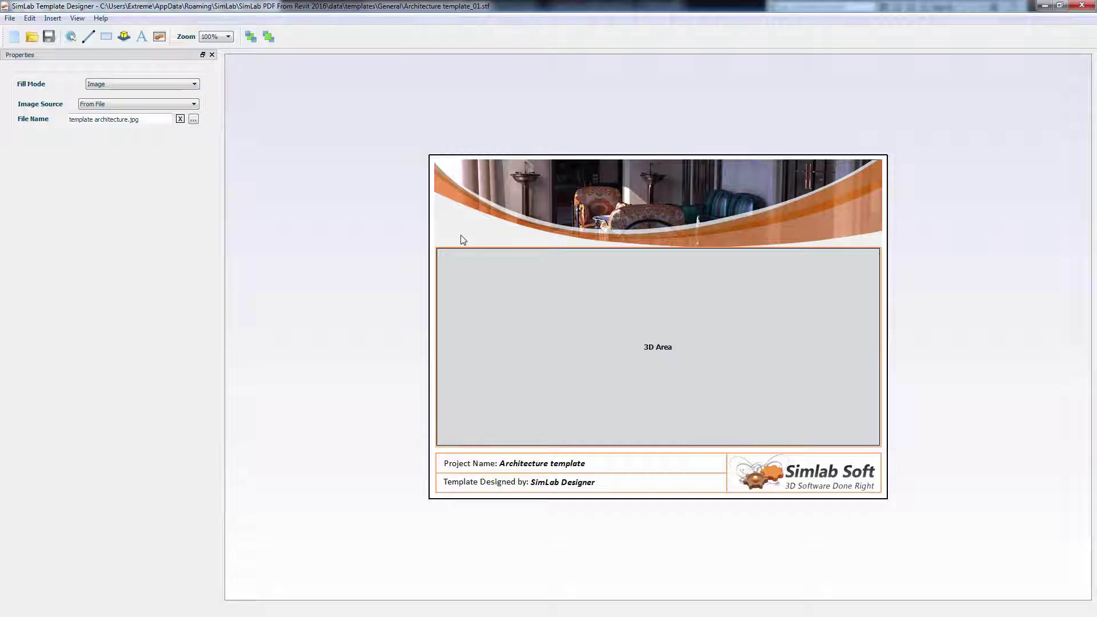
Inspect the 3D Area and text elements, then open the 'Architecture template' text in the Font Dialog
left_click(539, 303)
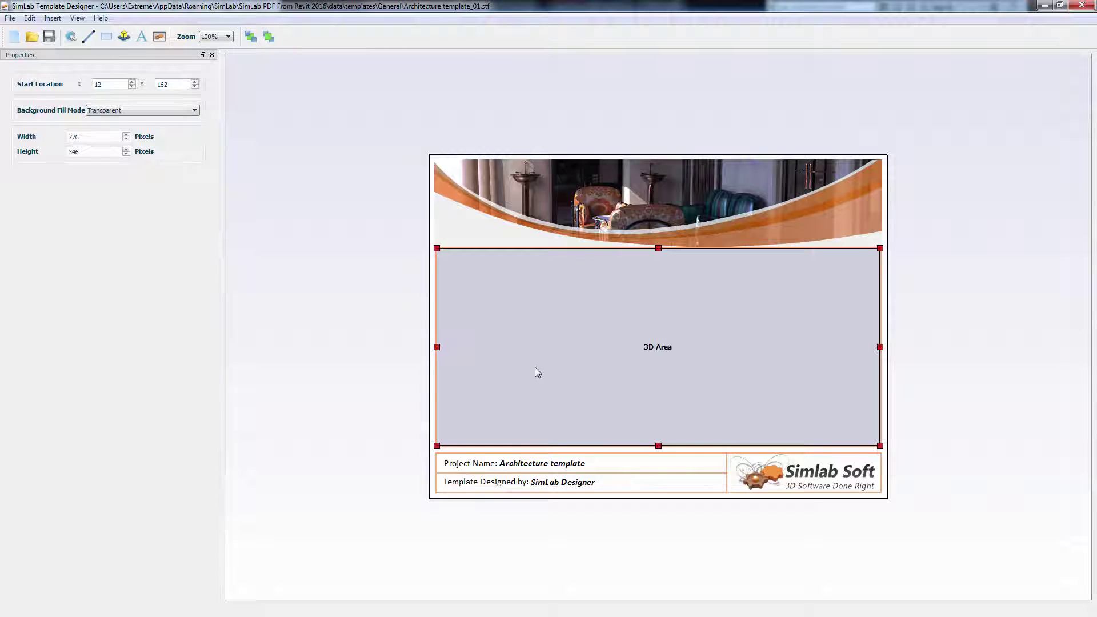
left_click(530, 463)
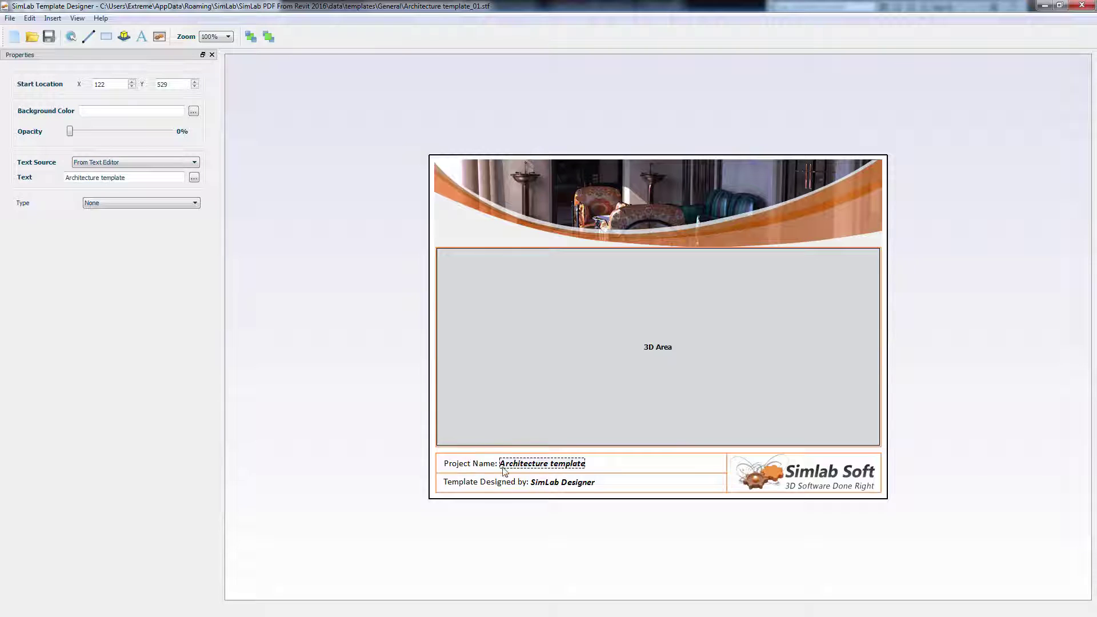
left_click(550, 485)
left_click(541, 468)
double_click(534, 469)
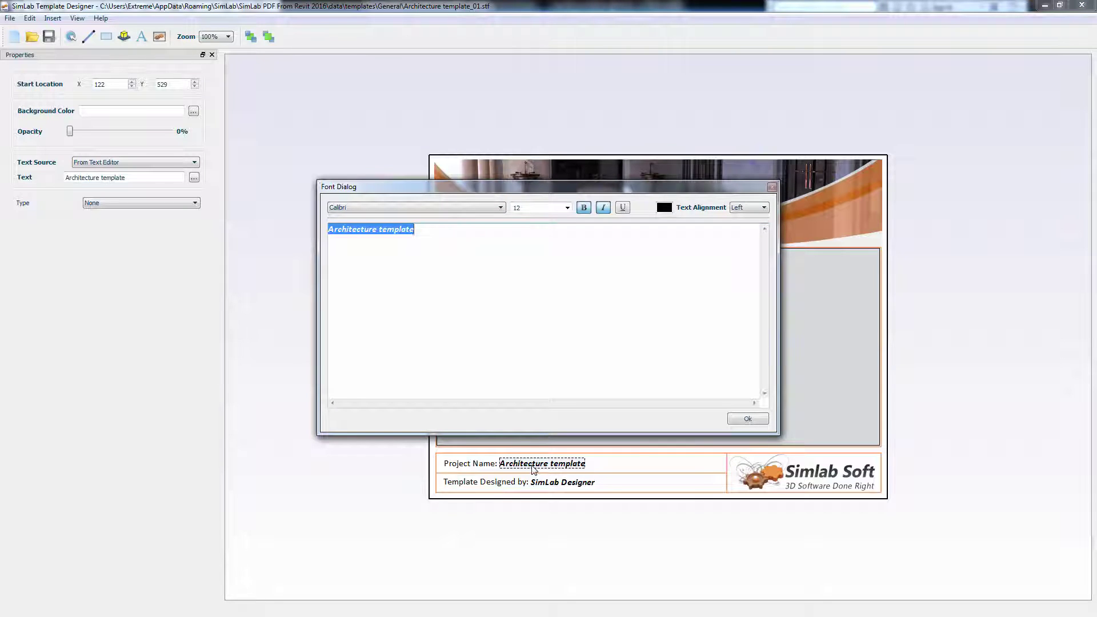
Replace 'Architecture template' with 'Revit Sample', then select the SimLab Designer credit text
type("Revit Sample")
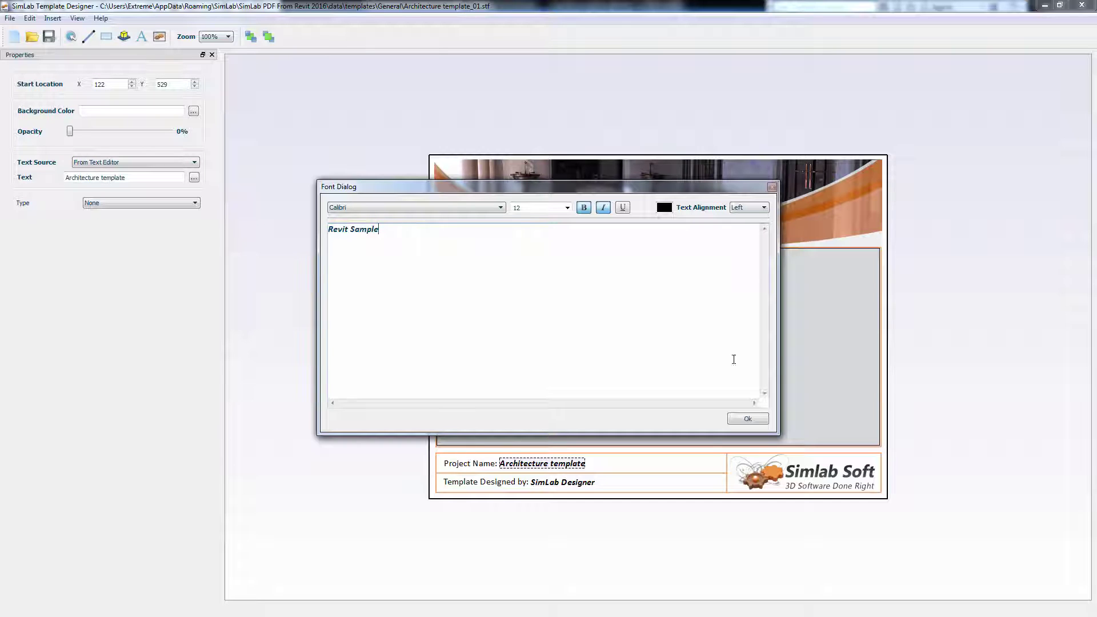
left_click(744, 423)
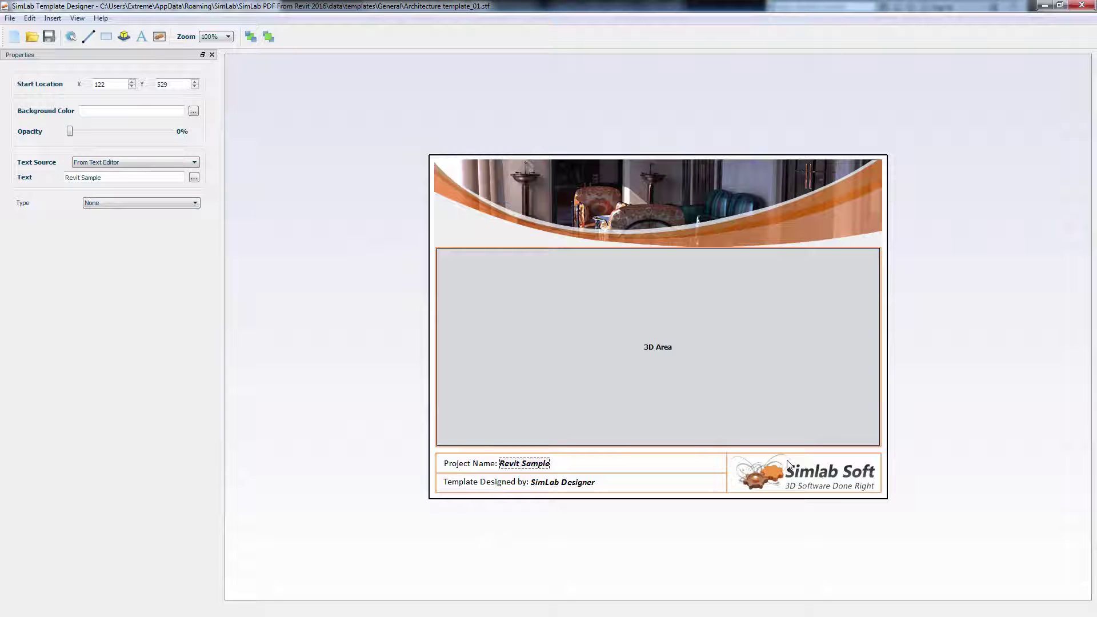
left_click(585, 488)
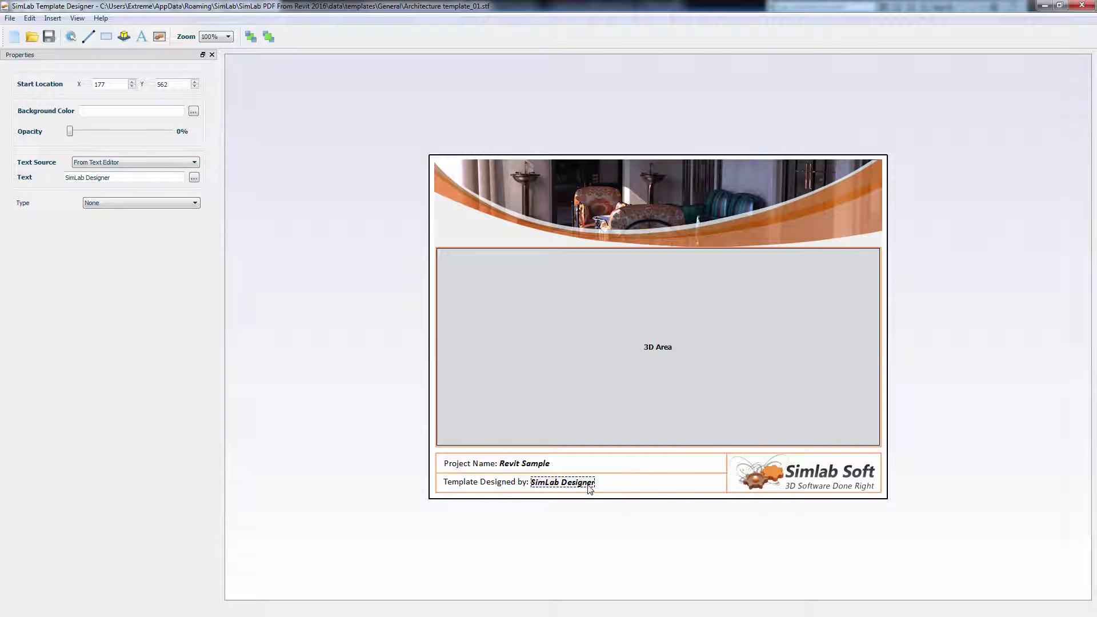
Add a new text element reading 'REVIT House Sample' near the top of the page
key("Tab")
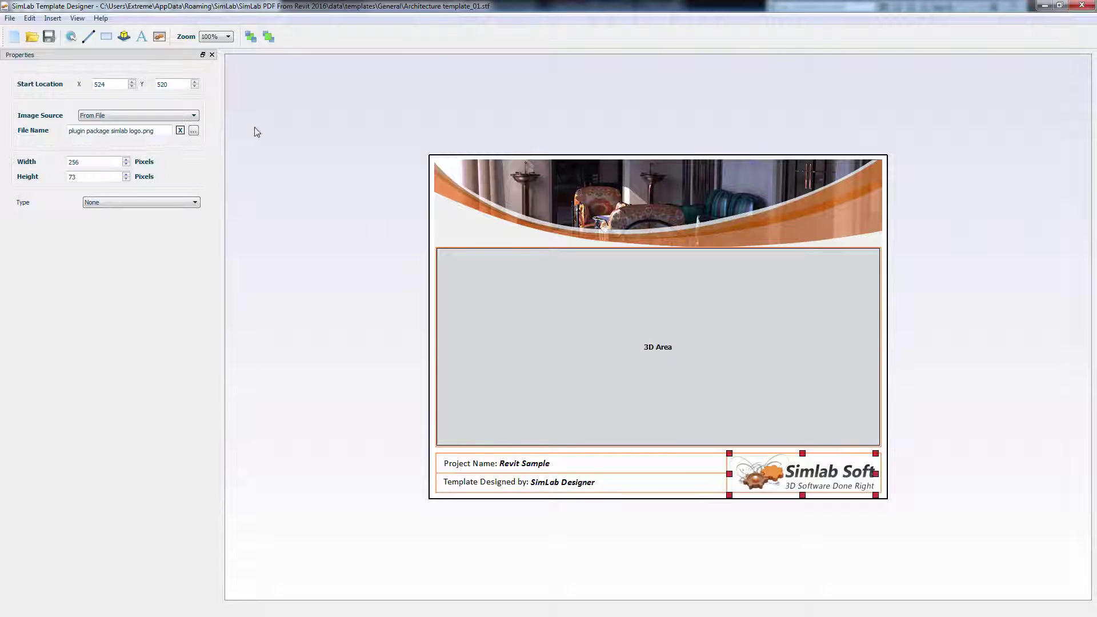
left_click(451, 195)
type("REVIT")
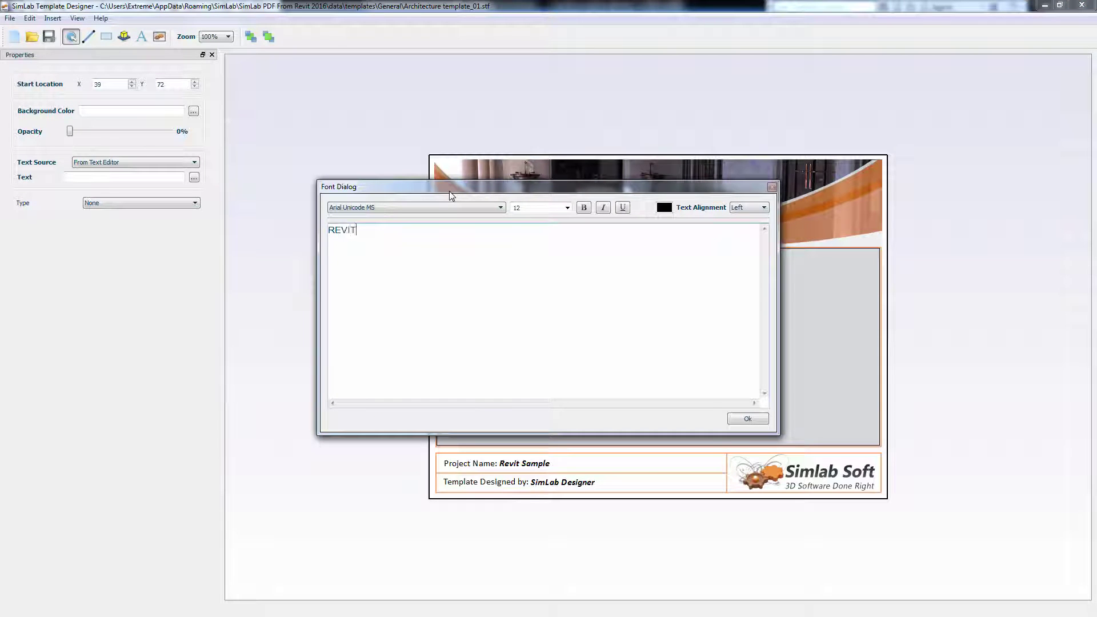
type(" House Sample")
left_click_drag(420, 229, 296, 231)
Set the title's font to Calibri at size 28
left_click(394, 208)
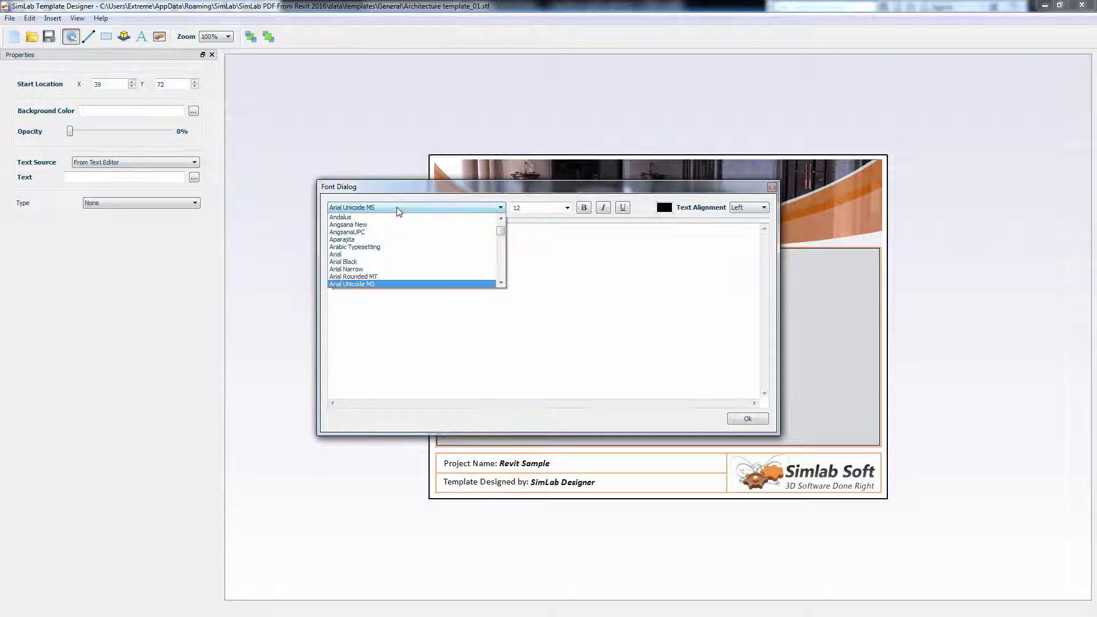
scroll(400, 226, "down", 3)
scroll(394, 240, "down", 2)
left_click(402, 276)
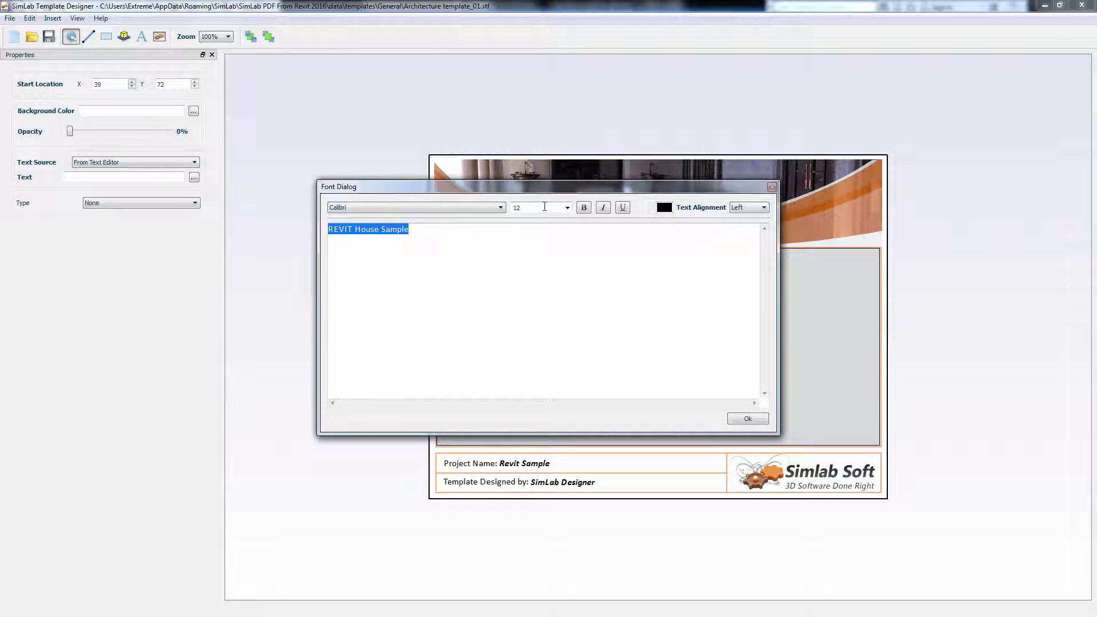
left_click(567, 207)
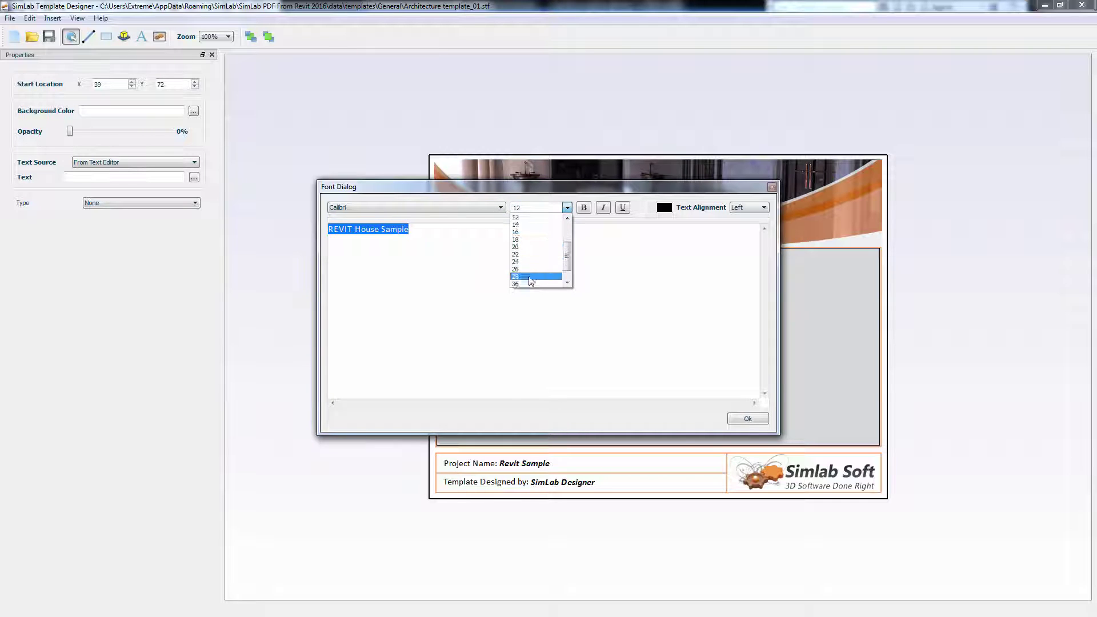
left_click(540, 277)
Colour the title orange, confirm it, and move it onto the top header banner
left_click(664, 208)
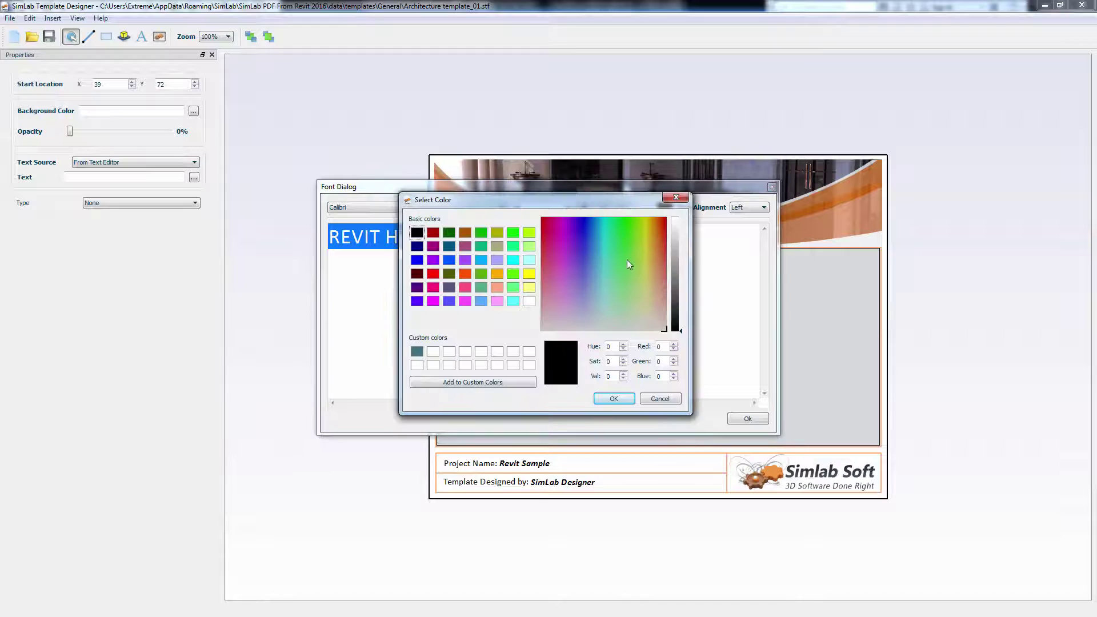
left_click(649, 236)
left_click(679, 237)
left_click(658, 228)
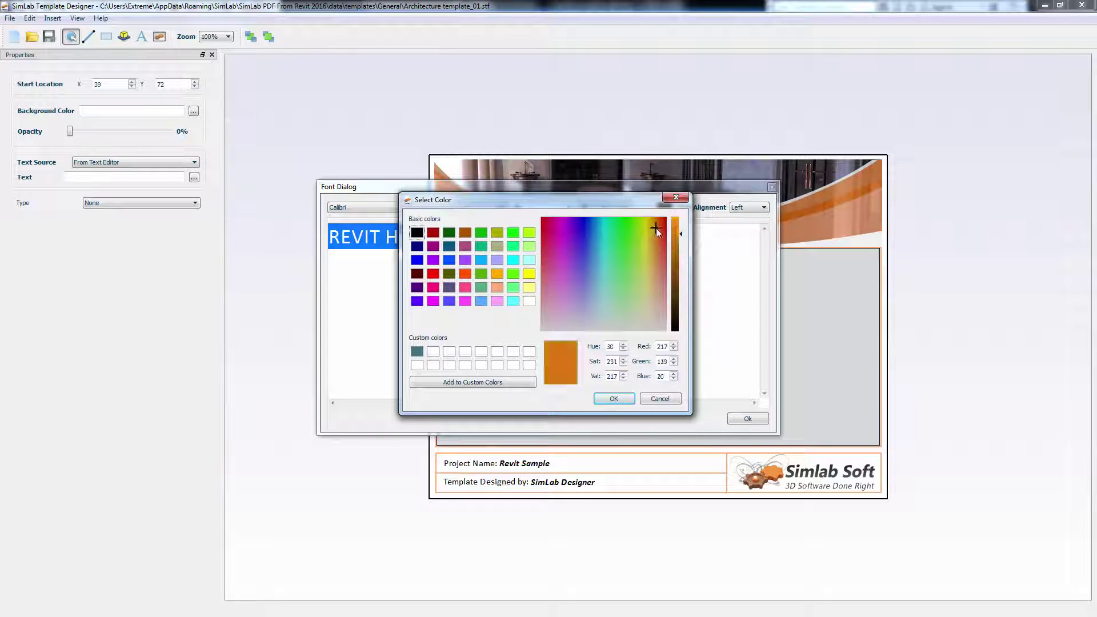
left_click(614, 399)
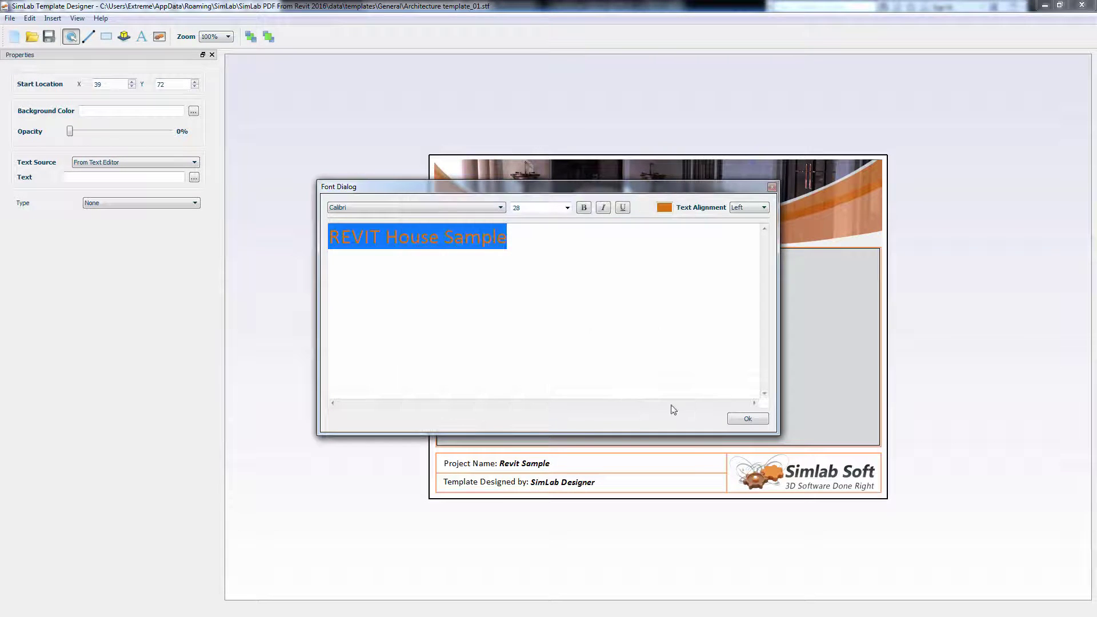
left_click(746, 419)
left_click_drag(593, 212, 694, 180)
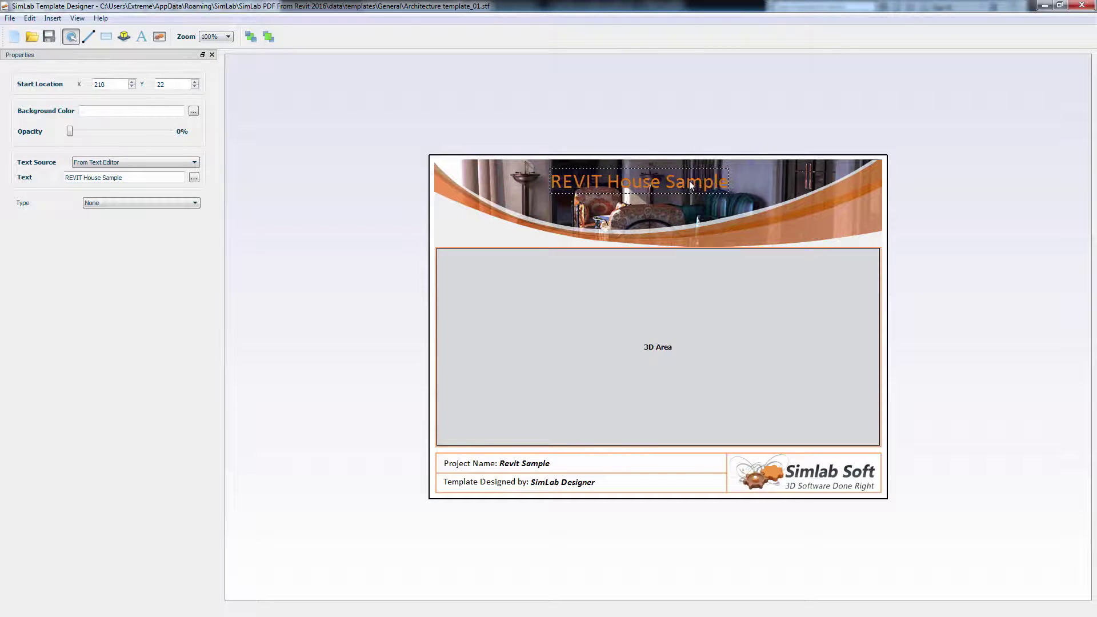
left_click(791, 181)
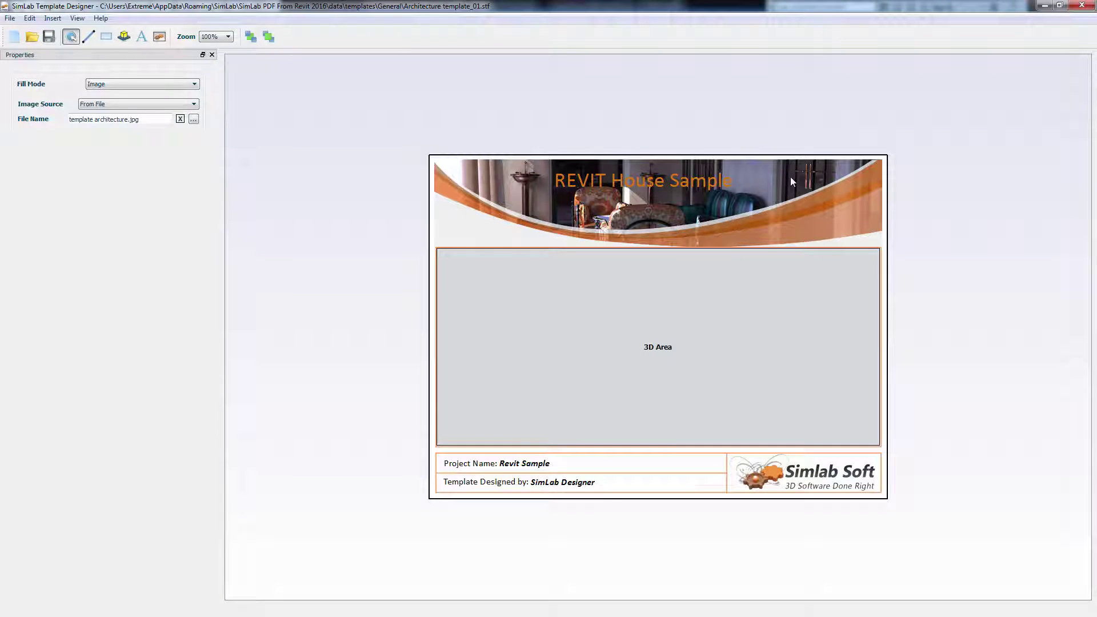
Close Template Designer without saving the template edits, then start a New template from PDF Settings
left_click(1081, 6)
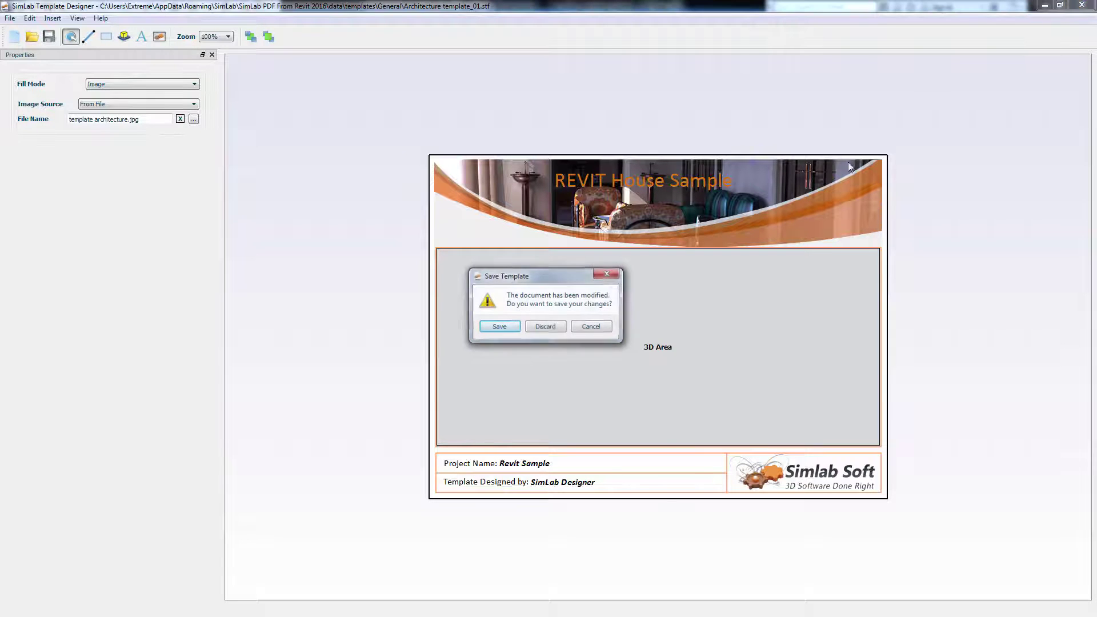
left_click(545, 327)
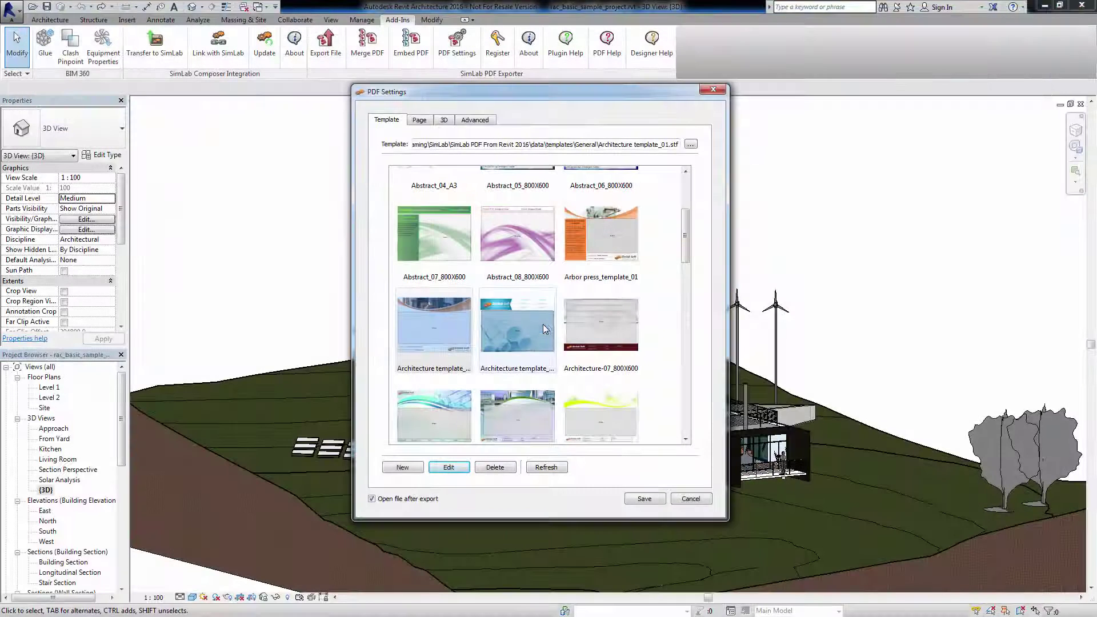
left_click(403, 468)
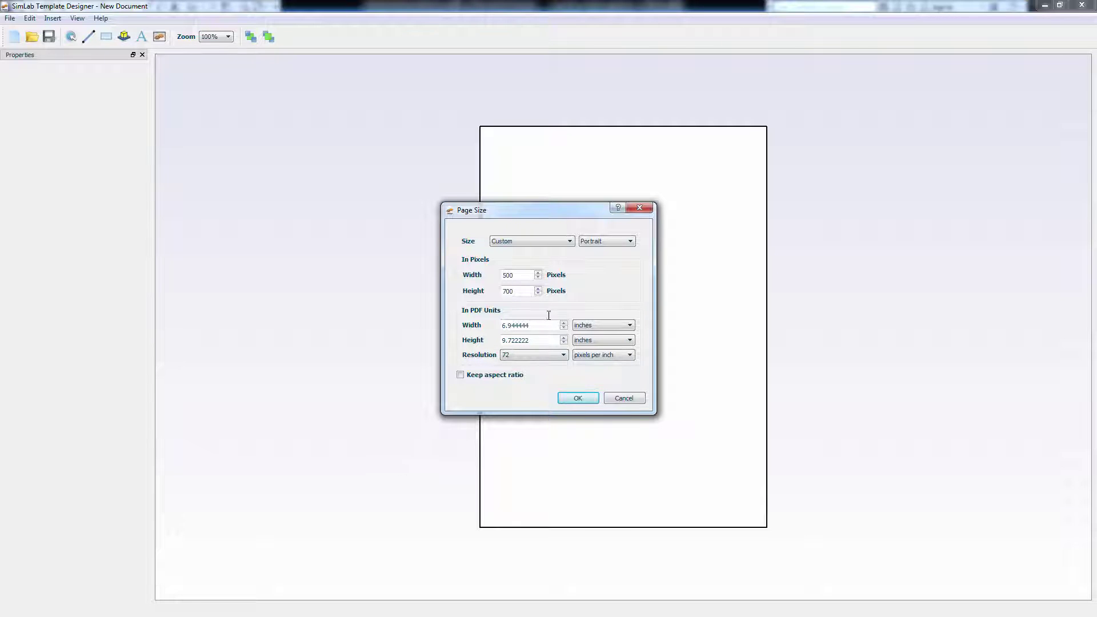
Make the page landscape, 1856 pixels wide by 978 pixels high
left_click(553, 243)
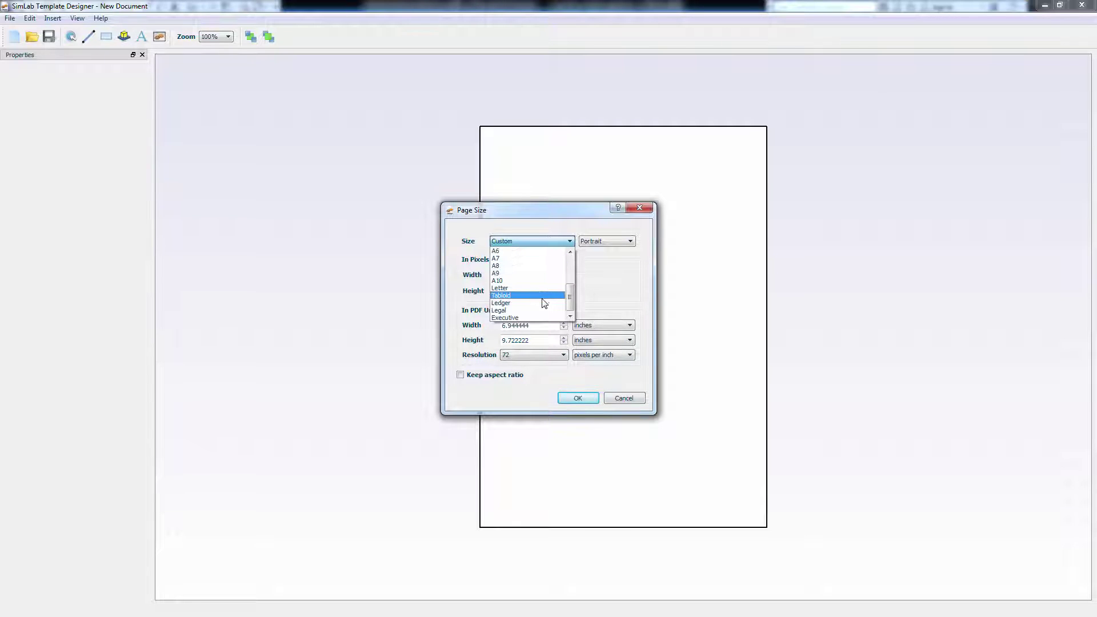
scroll(544, 303, "up", 1)
left_click(559, 214)
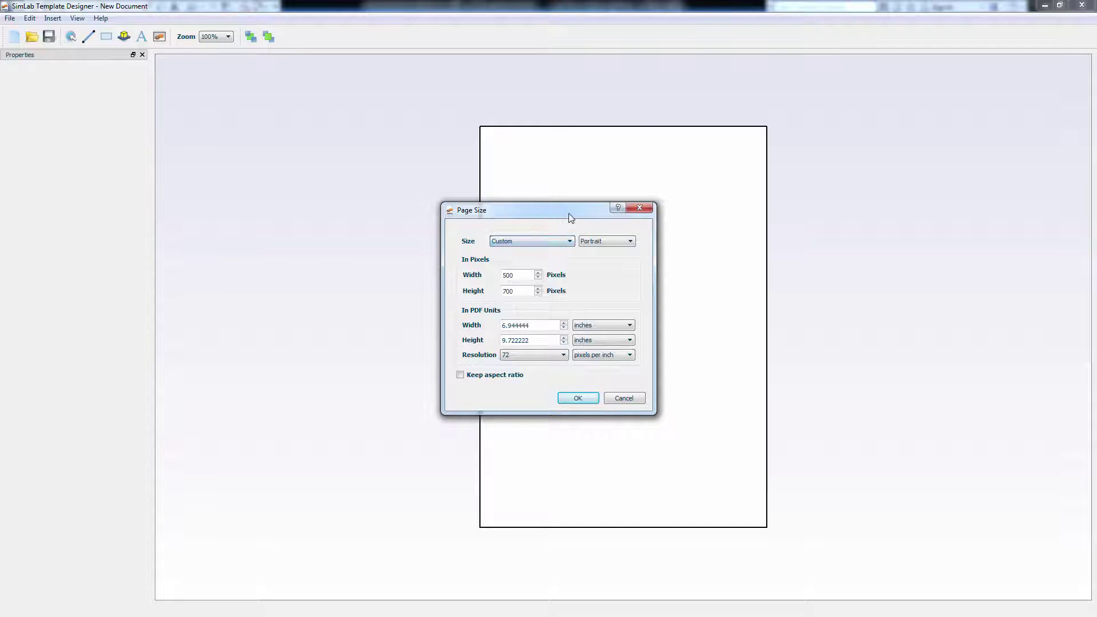
left_click(615, 243)
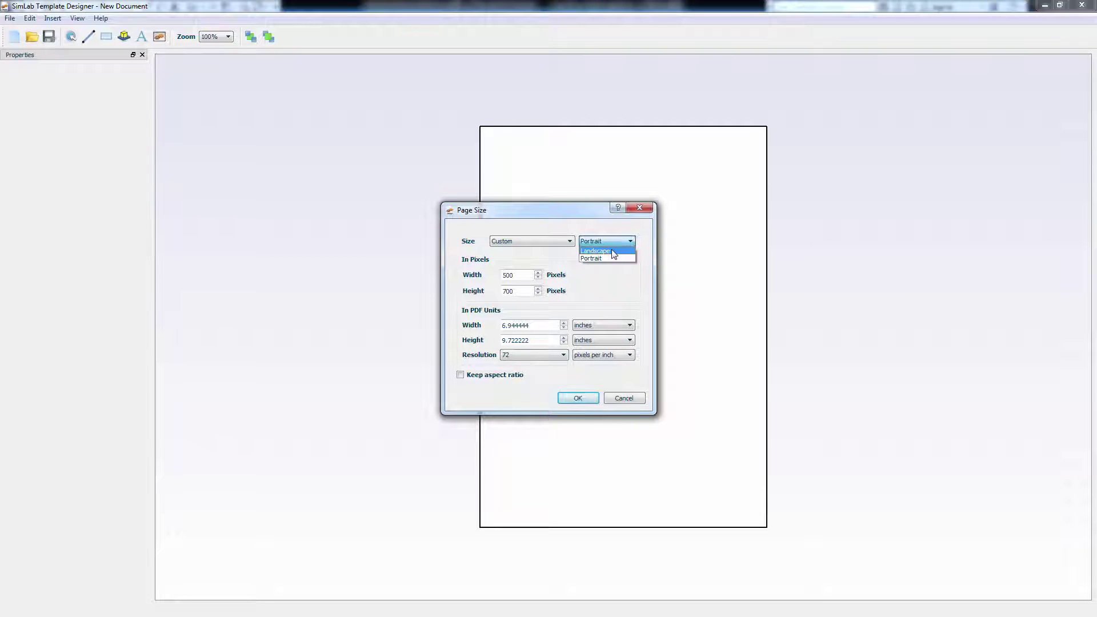
left_click(613, 252)
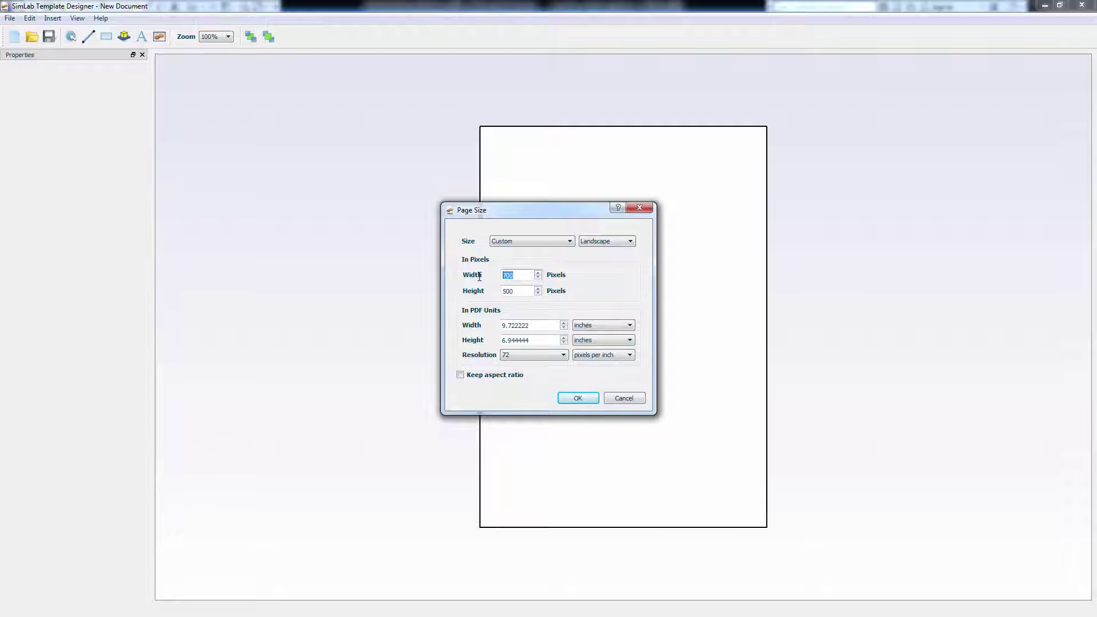
type("1856")
left_click(514, 292)
type("978")
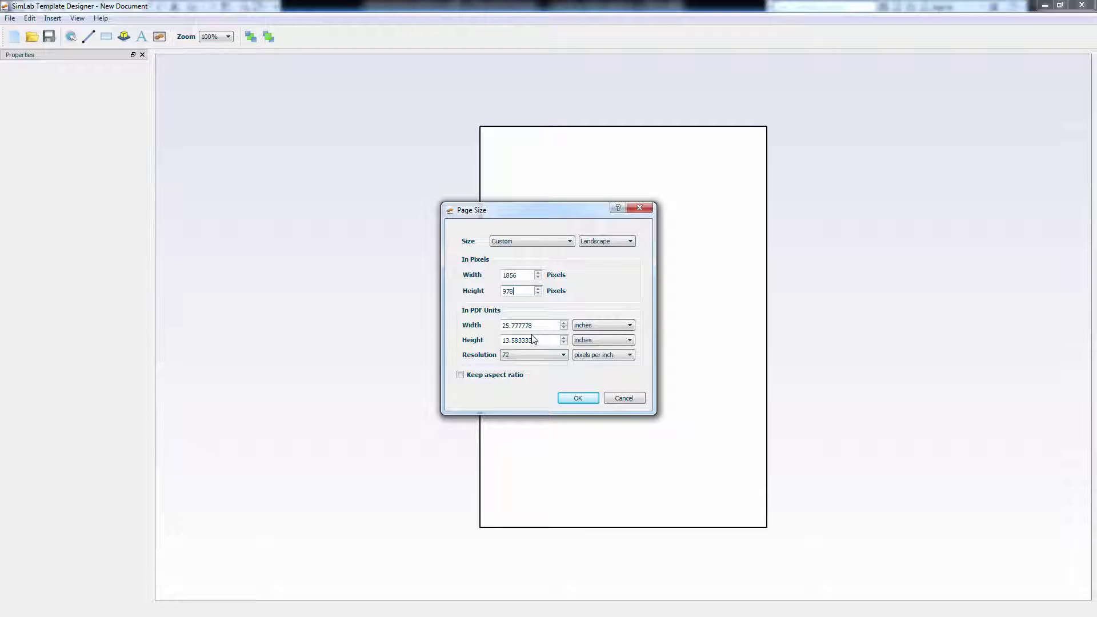
Apply the 1856×978 page size and try a green background colour
left_click(578, 398)
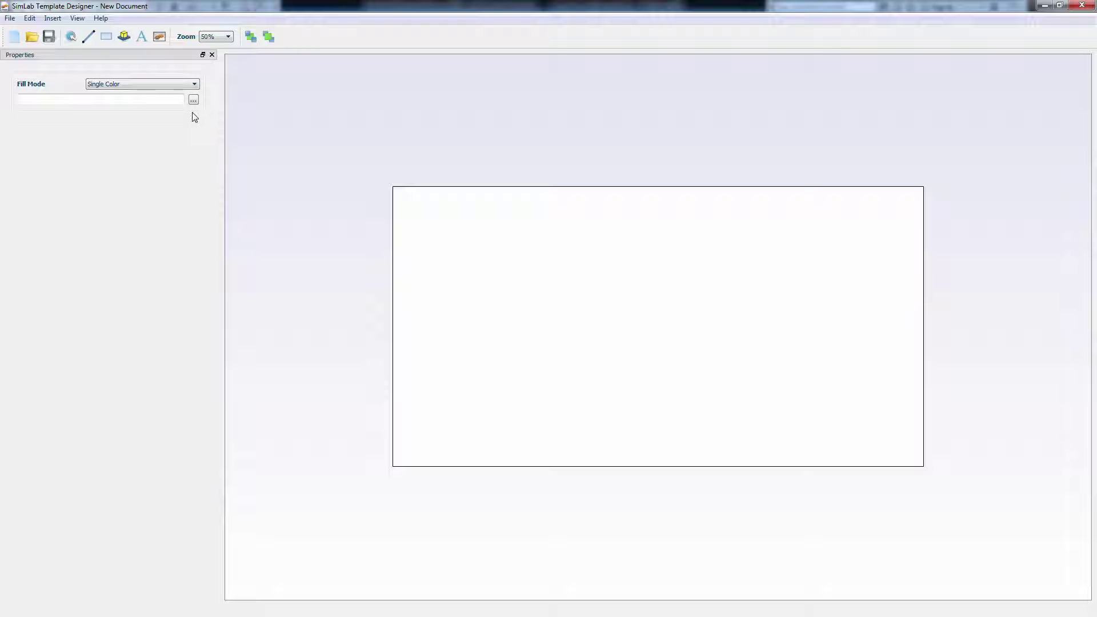
left_click(169, 87)
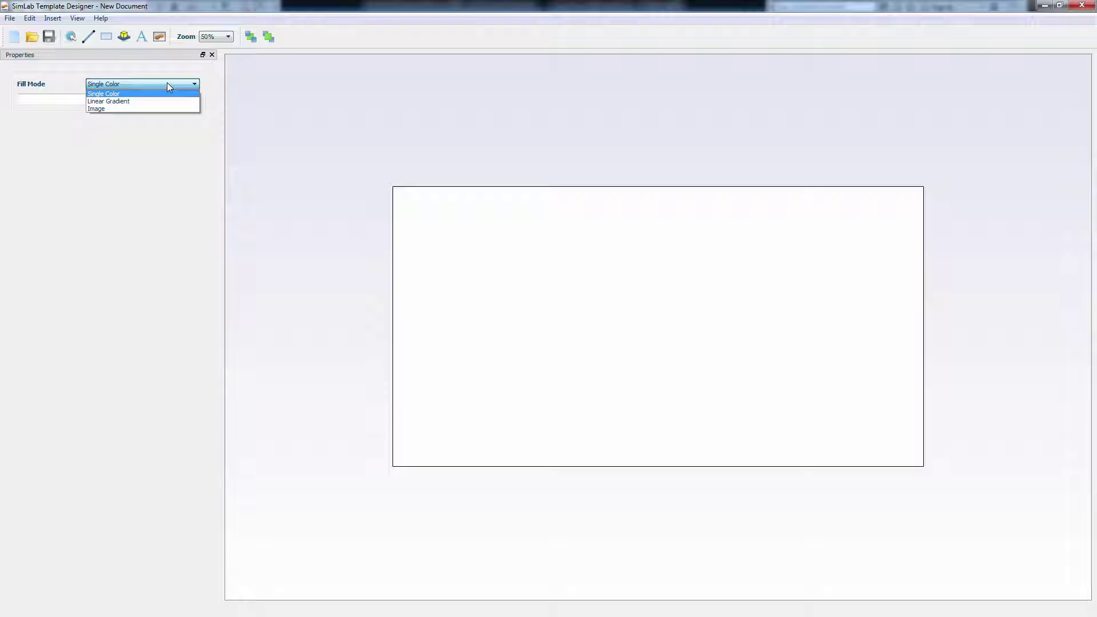
left_click(168, 86)
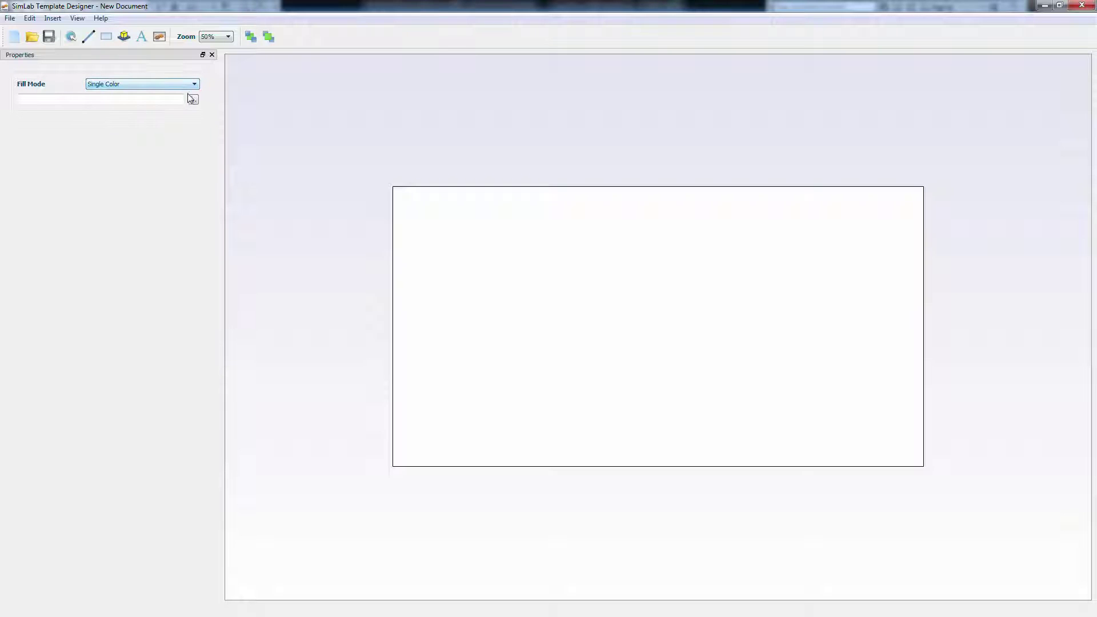
left_click(193, 100)
left_click(582, 240)
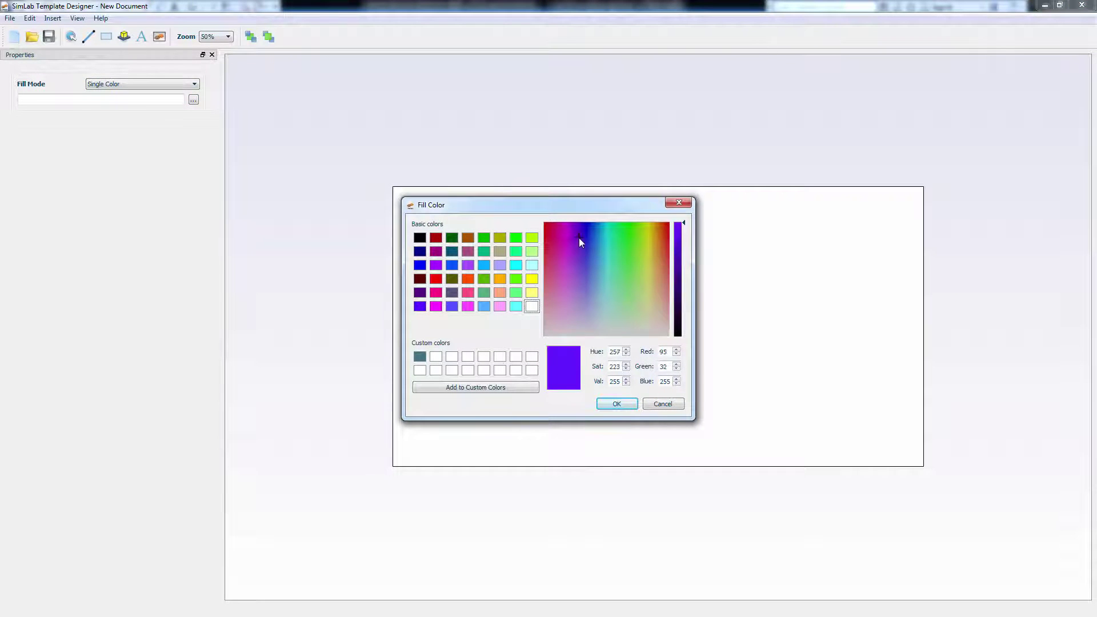
left_click(631, 254)
left_click(608, 402)
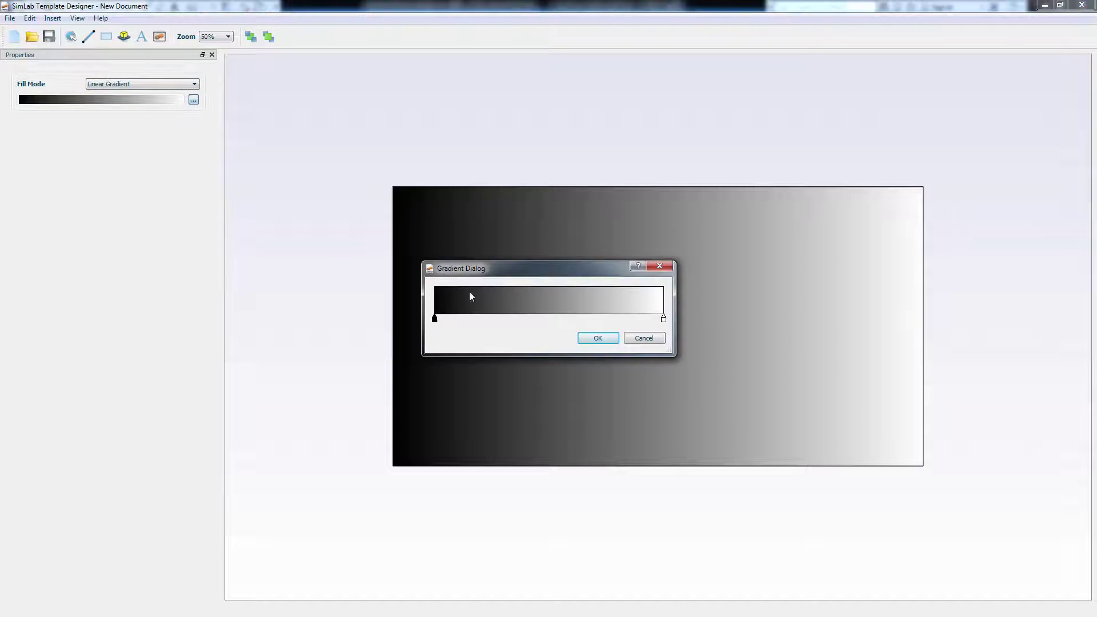
Give the background gradient a light blue starting colour for a blue-to-white fill
double_click(441, 329)
left_click(675, 272)
left_click(596, 253)
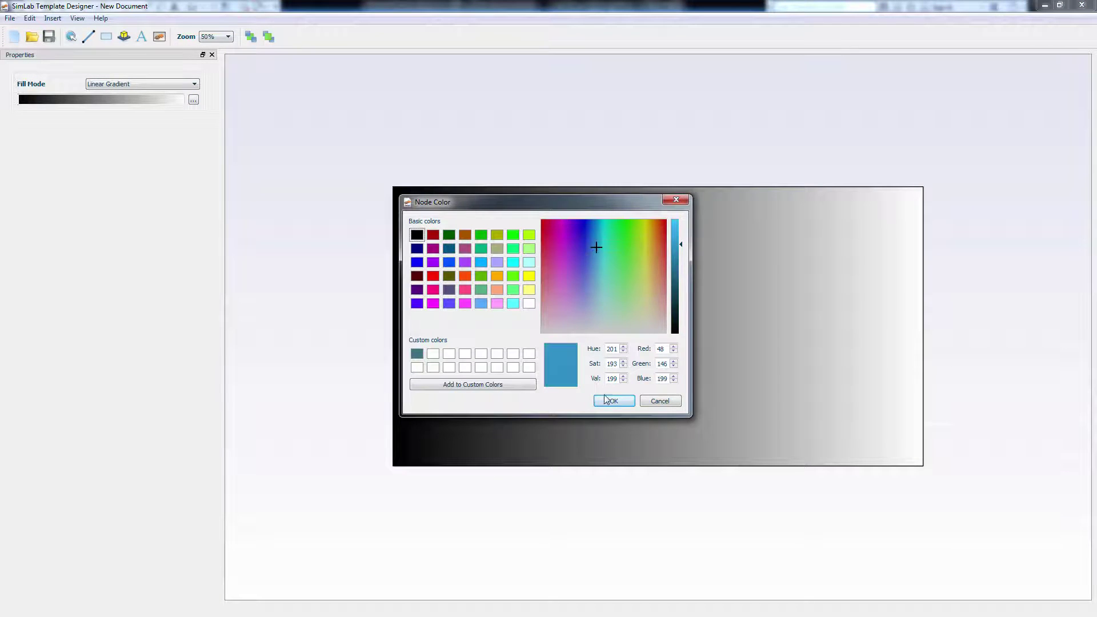
left_click(614, 401)
key("Return")
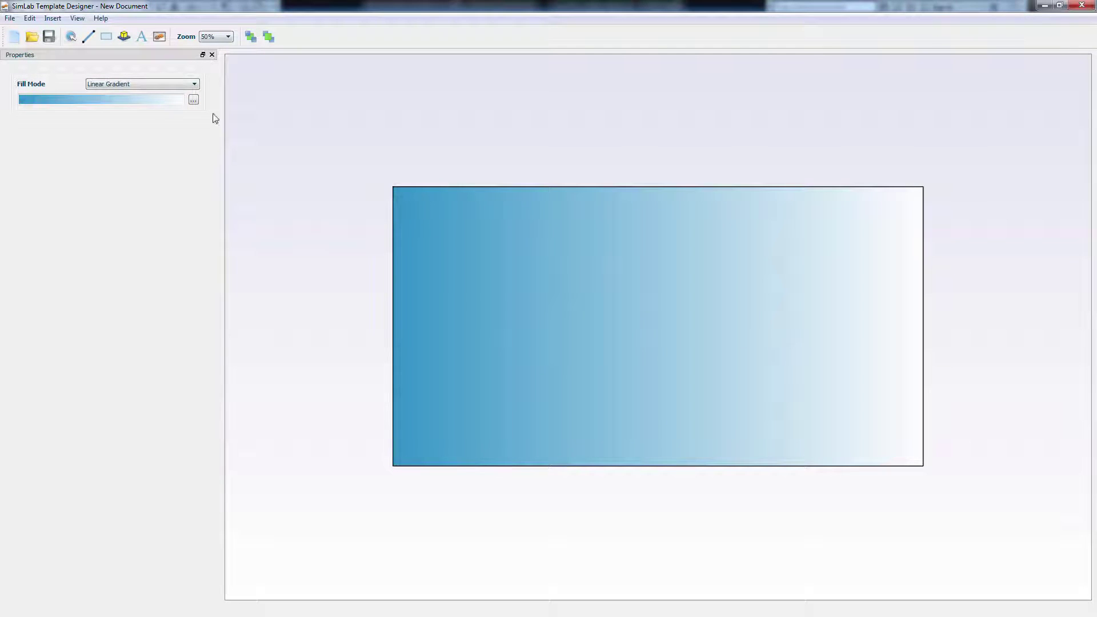
Switch the background fill mode to Image and load Background.jpg
left_click(177, 85)
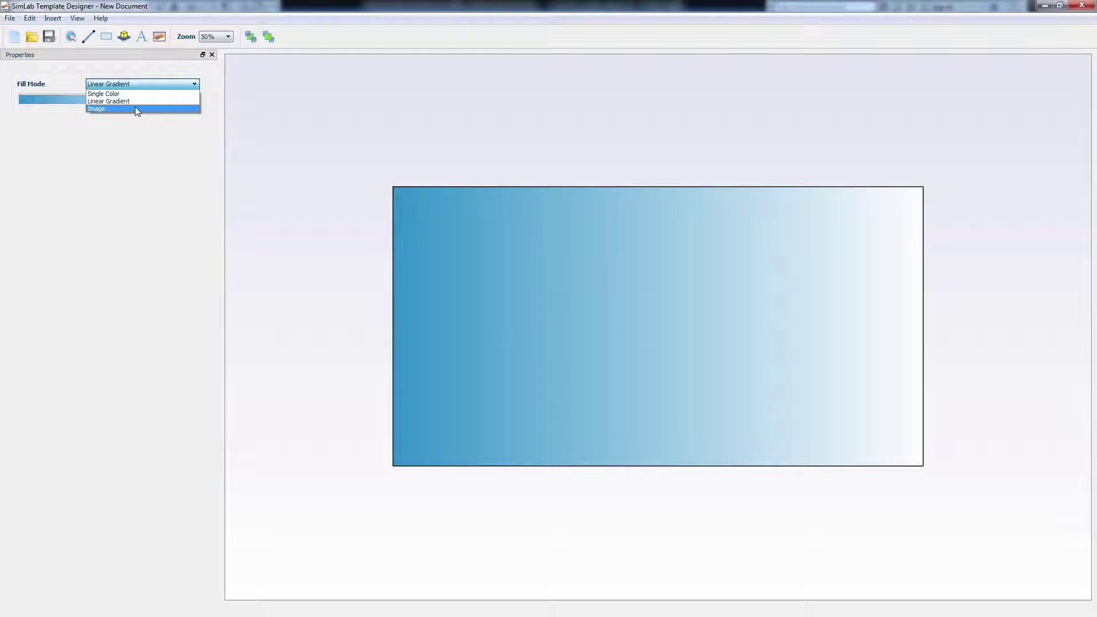
left_click(135, 108)
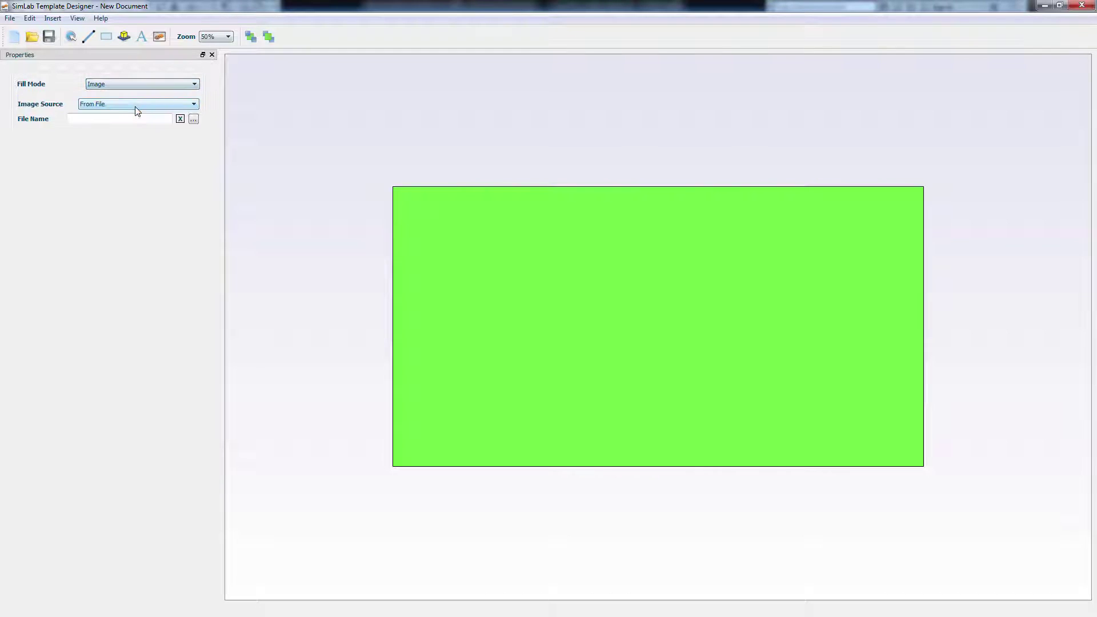
left_click(194, 119)
double_click(187, 118)
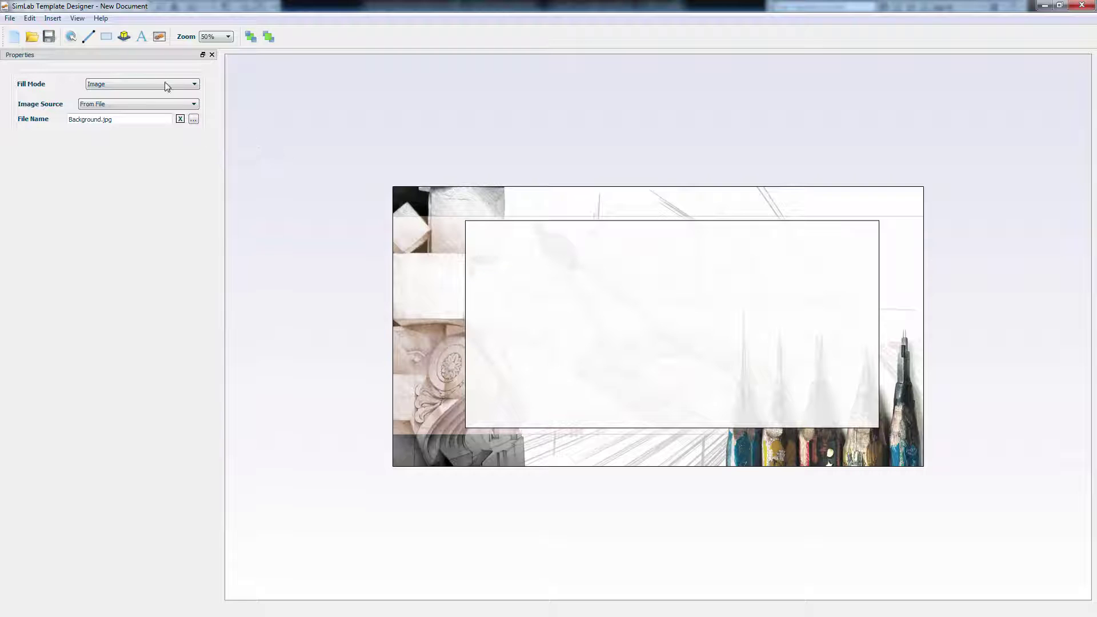
Place a 3D Area at the inner frame's top-left corner and zoom to 200%
left_click(124, 37)
left_click(488, 242)
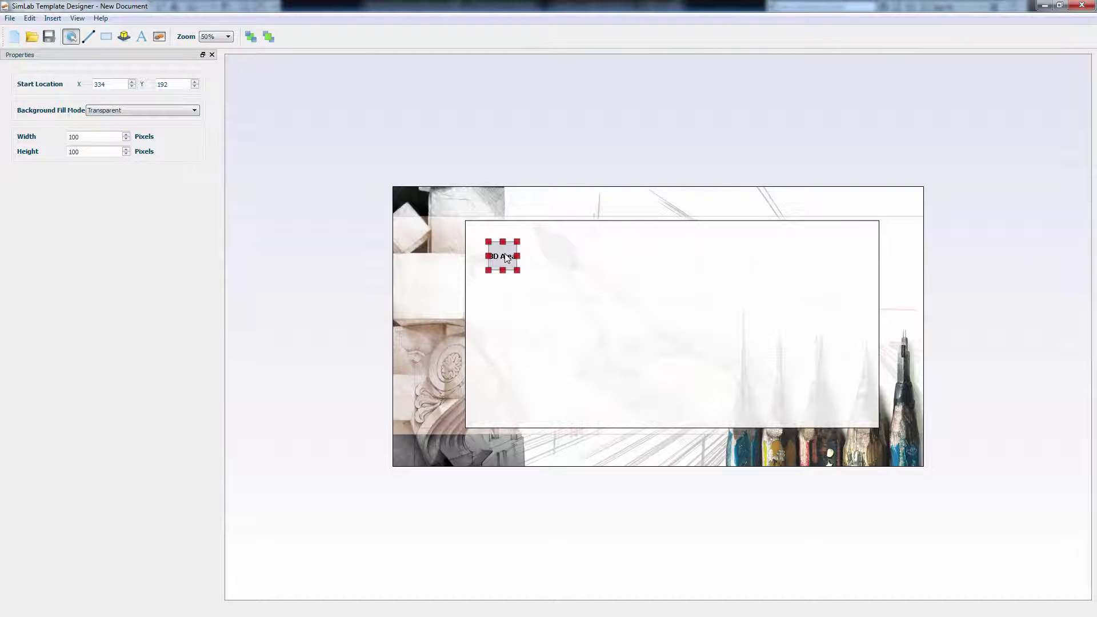
left_click_drag(505, 258, 483, 238)
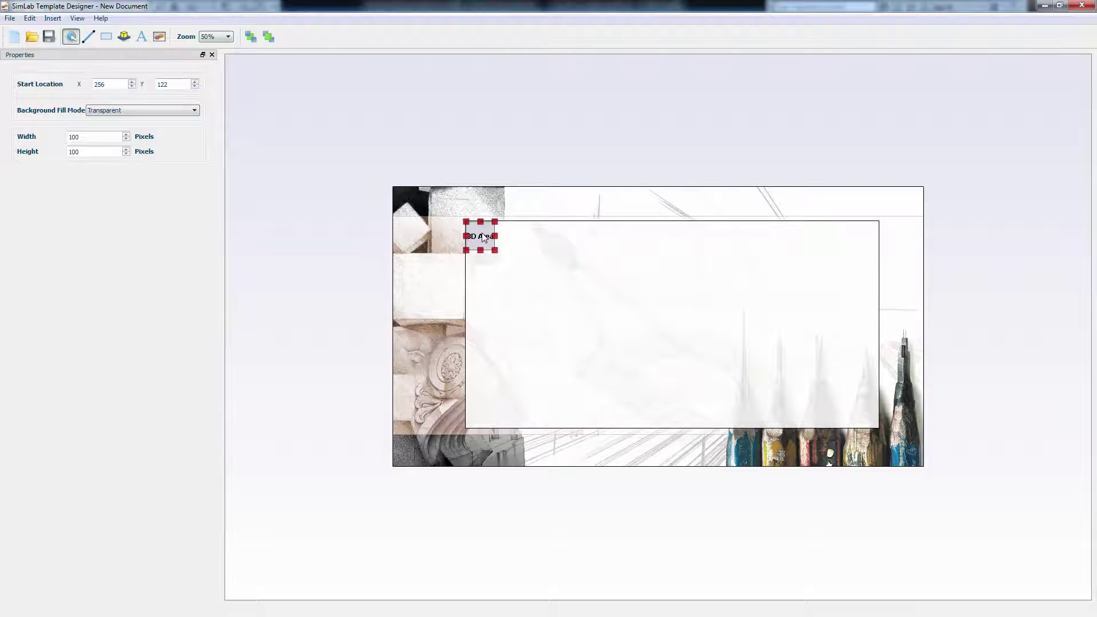
left_click(216, 37)
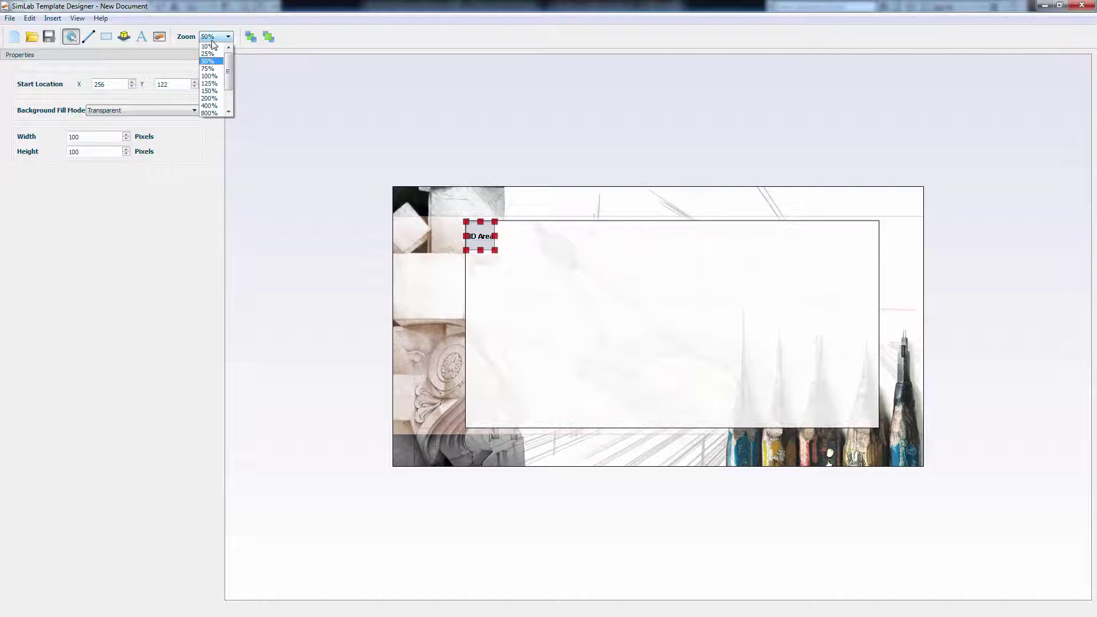
left_click(209, 98)
left_click_drag(602, 152, 600, 146)
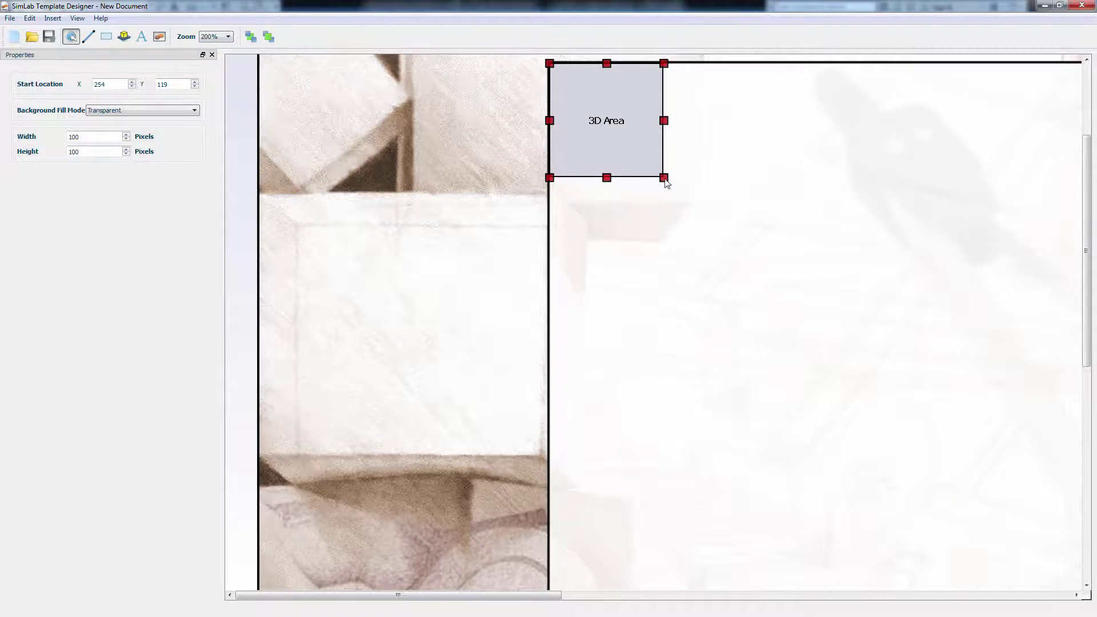
Stretch the 3D Area to 1447×725 pixels, then zoom back to 50%
left_click_drag(664, 179, 987, 458)
left_click_drag(1086, 306, 1085, 444)
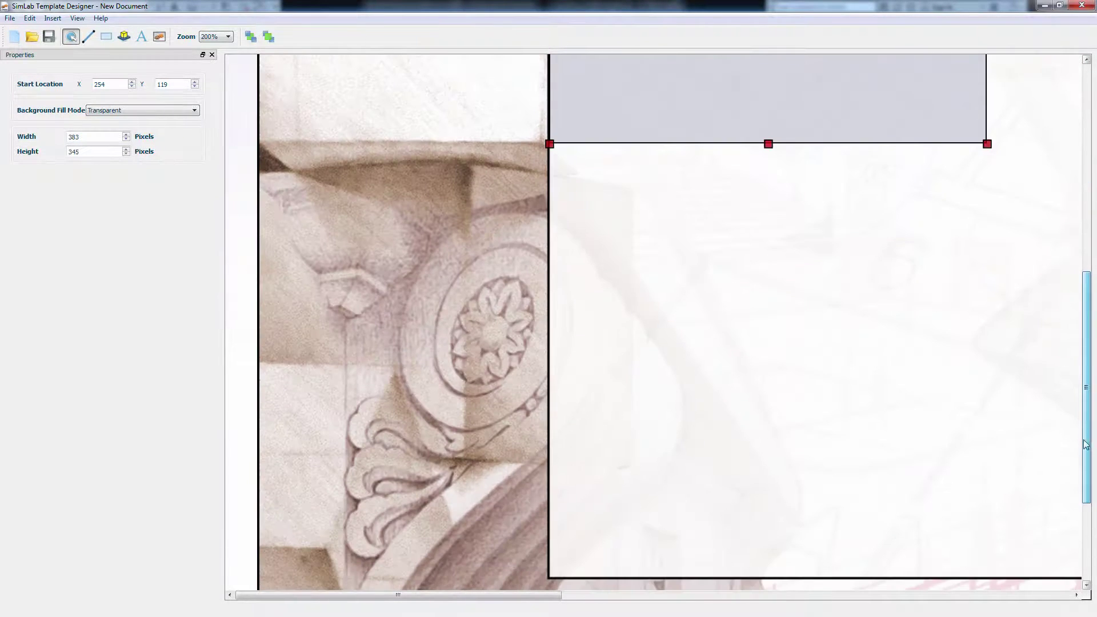
left_click_drag(987, 144, 1053, 421)
left_click_drag(801, 423, 820, 580)
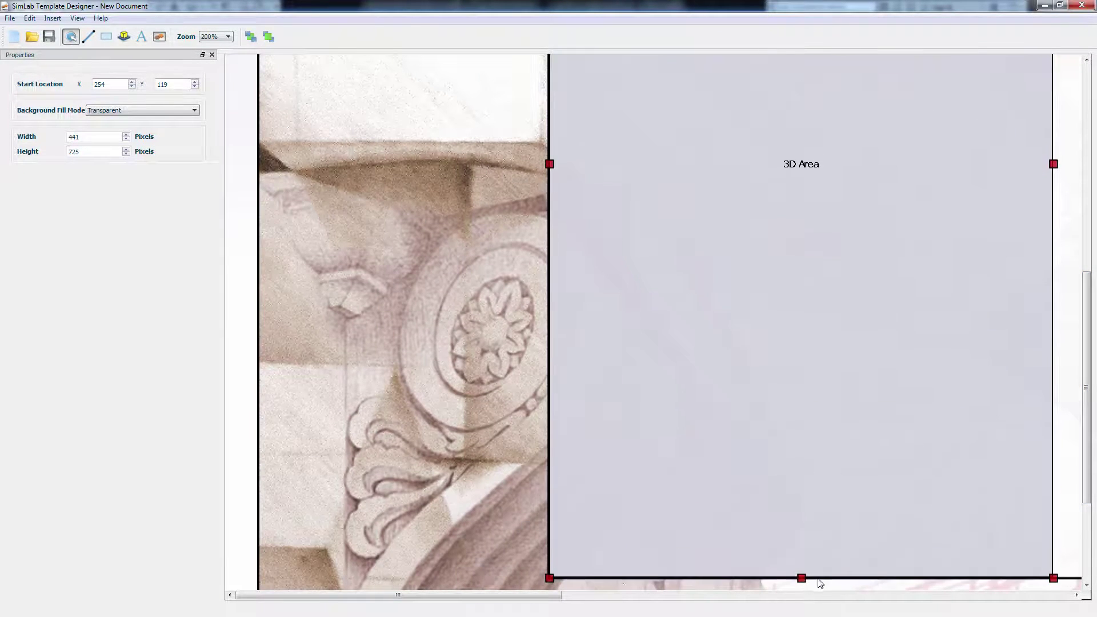
left_click_drag(537, 595, 805, 595)
left_click_drag(345, 211, 995, 211)
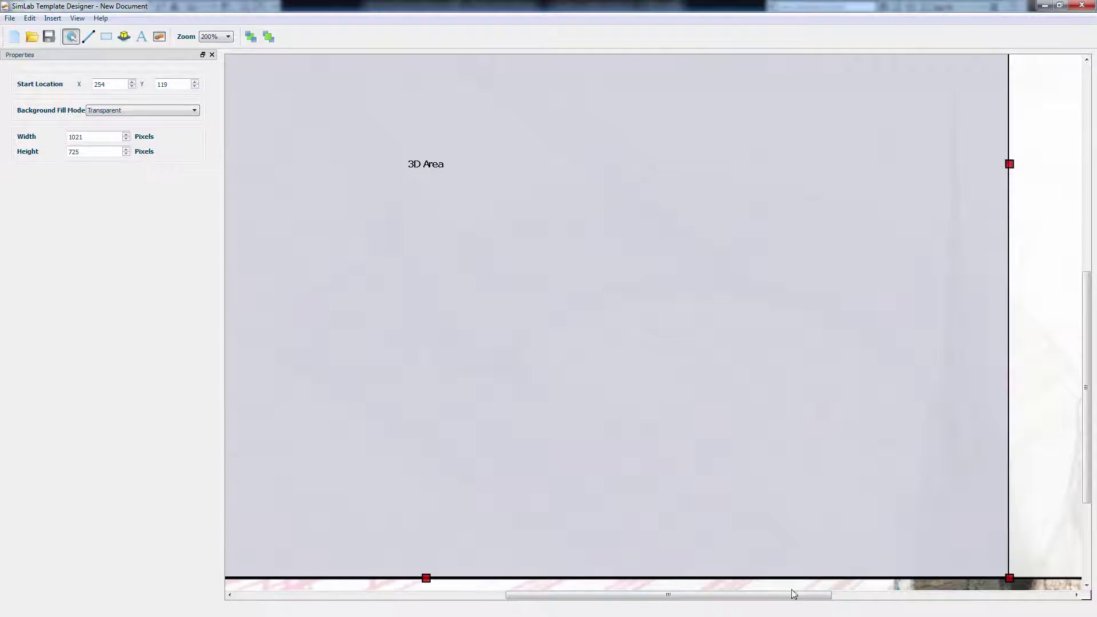
left_click_drag(792, 595, 1010, 595)
left_click_drag(441, 171, 928, 236)
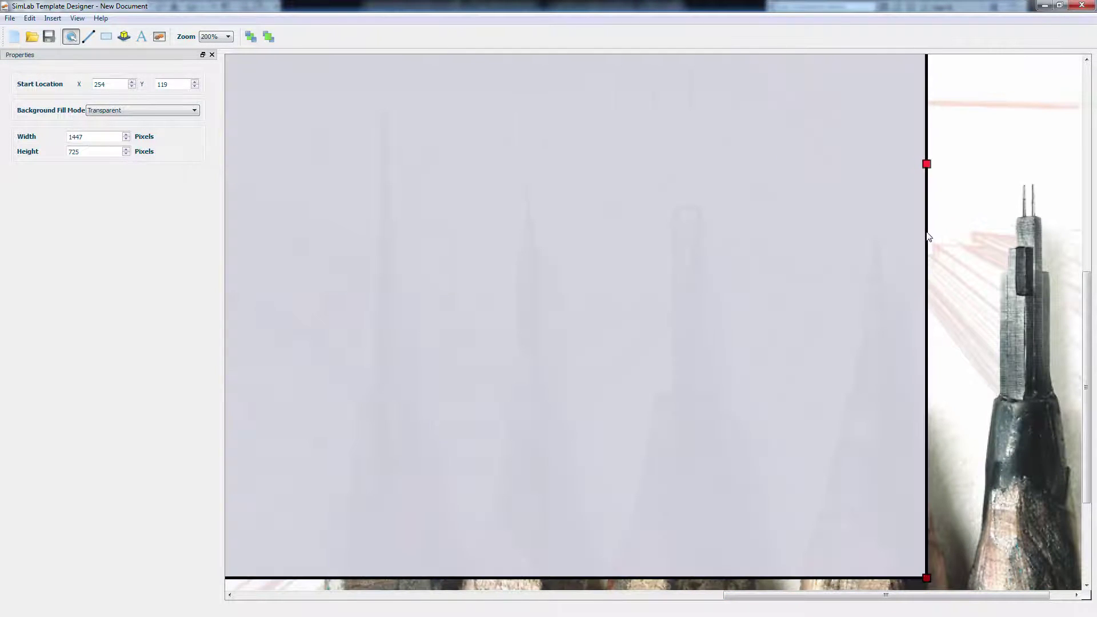
left_click(962, 211)
left_click(227, 36)
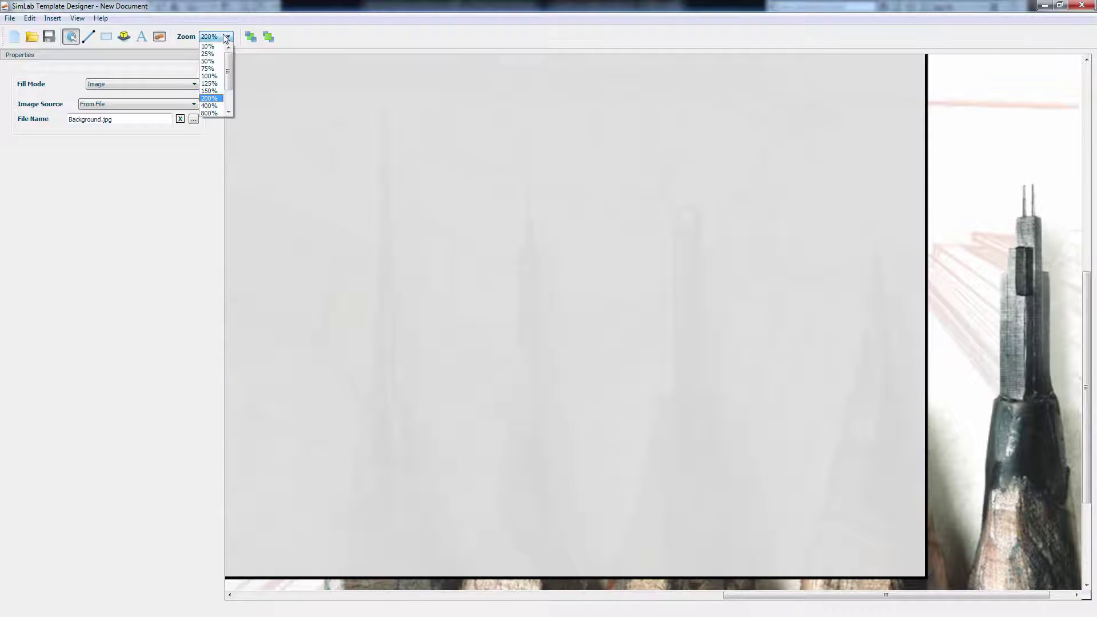
left_click(207, 61)
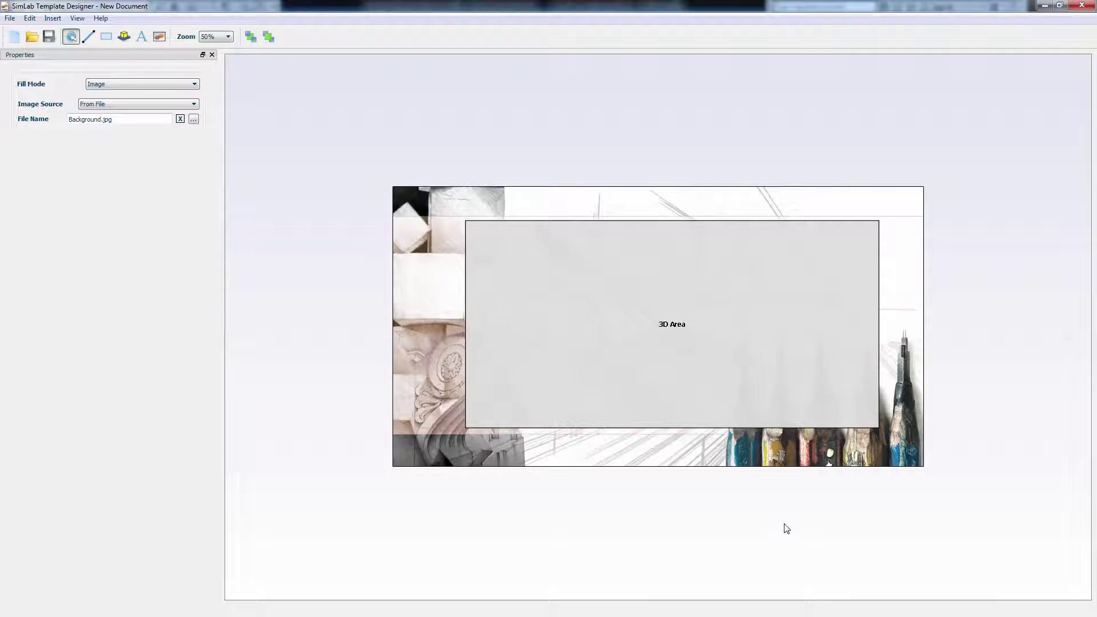
Add a text element reading 'Default View' on the template's left strip
left_click(146, 43)
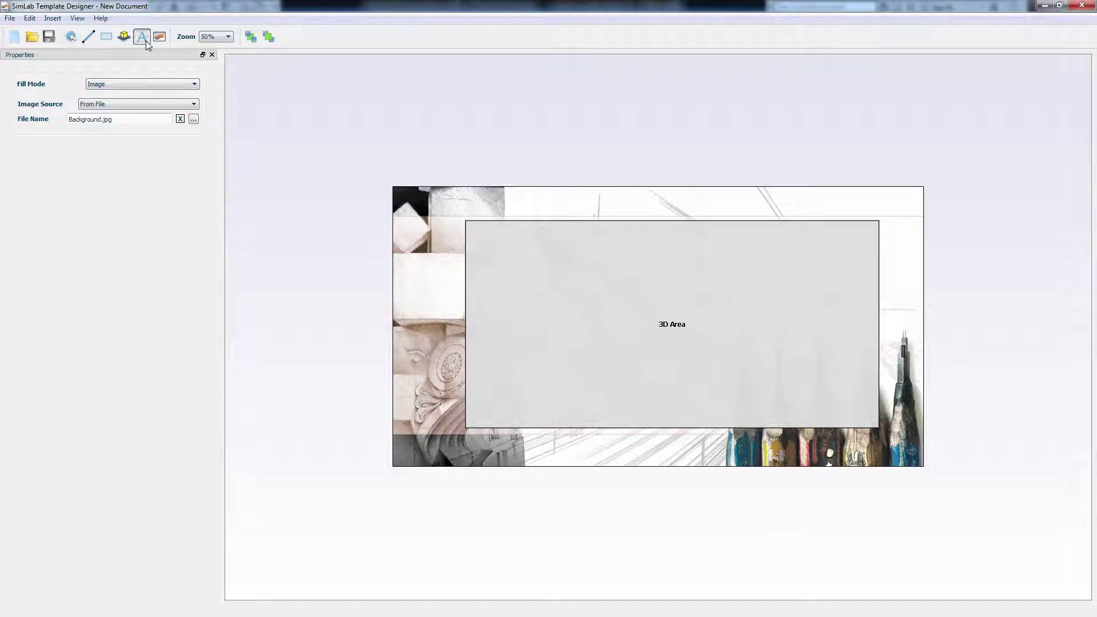
left_click(411, 265)
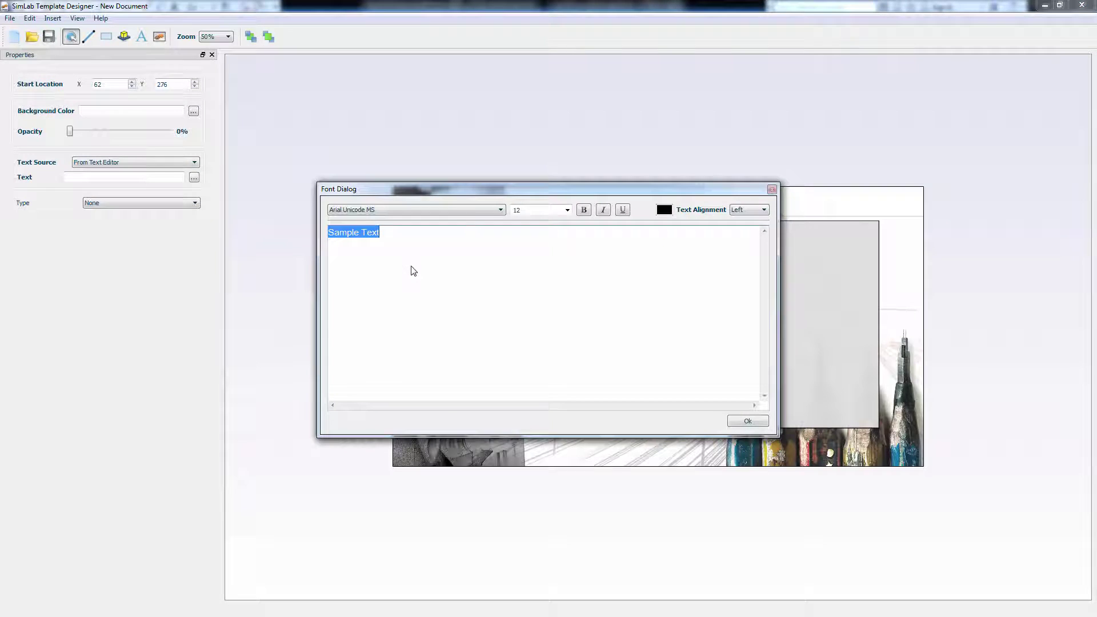
type("Default View")
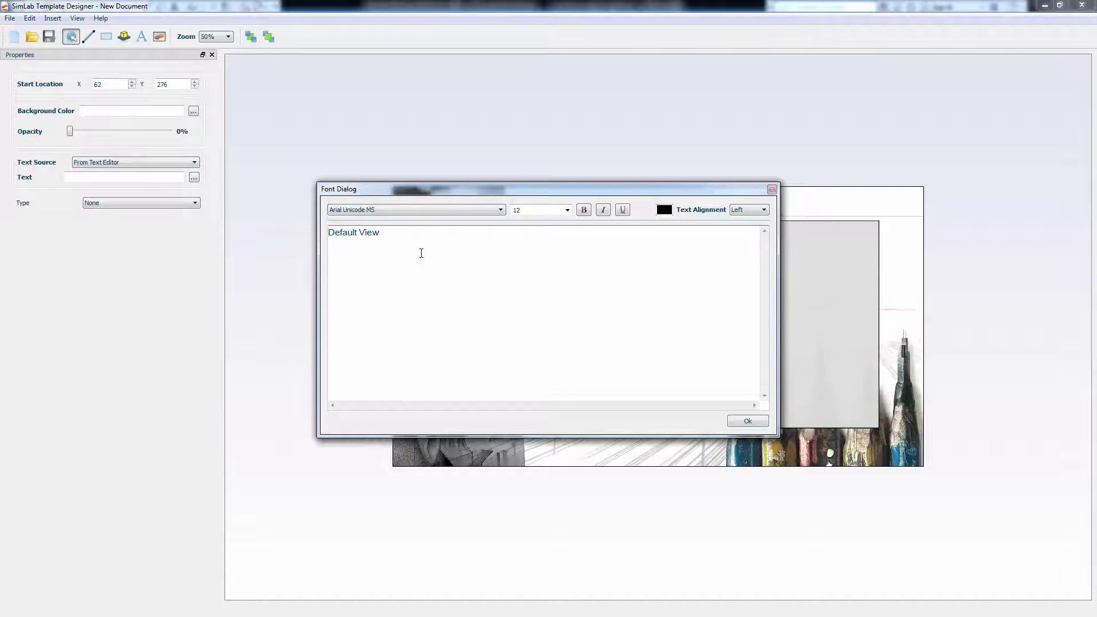
left_click_drag(423, 189, 658, 185)
key("ctrl+a")
Set the caption to Segoe Condensed size 30 and nudge it into place
left_click(709, 205)
scroll(639, 272, "down", 5)
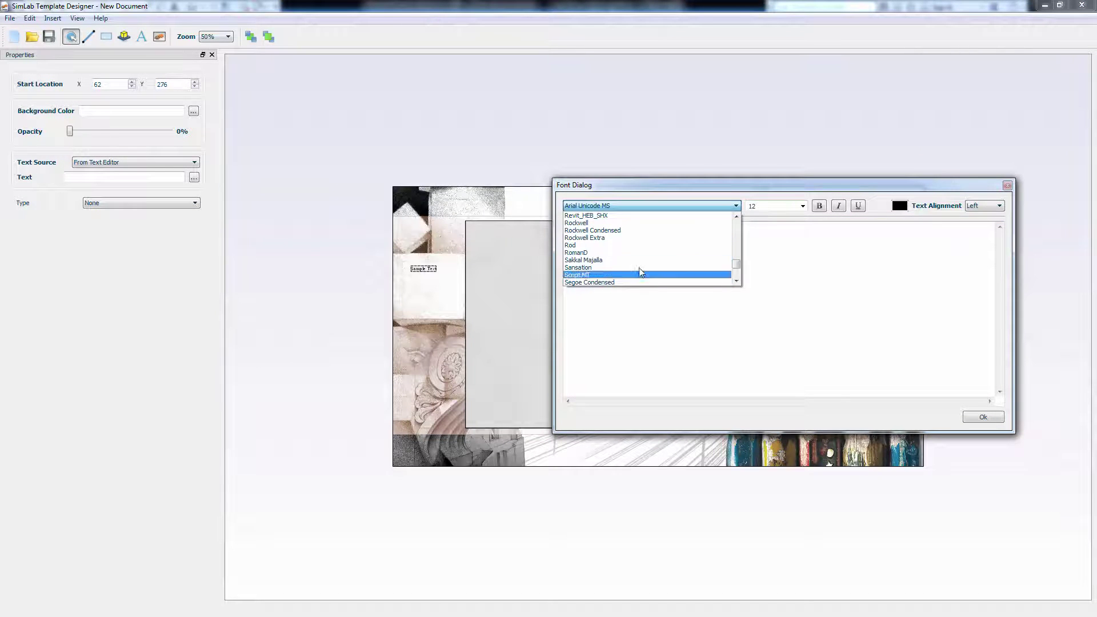
left_click(615, 278)
double_click(752, 207)
type("30")
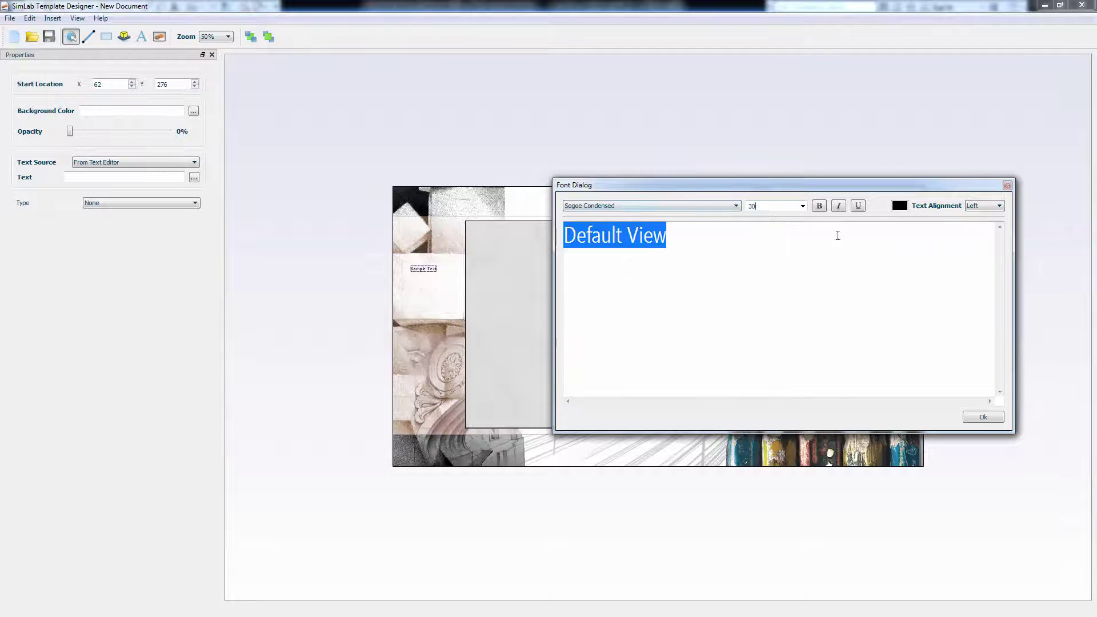
left_click_drag(754, 189, 726, 115)
left_click(954, 342)
left_click_drag(445, 281, 442, 272)
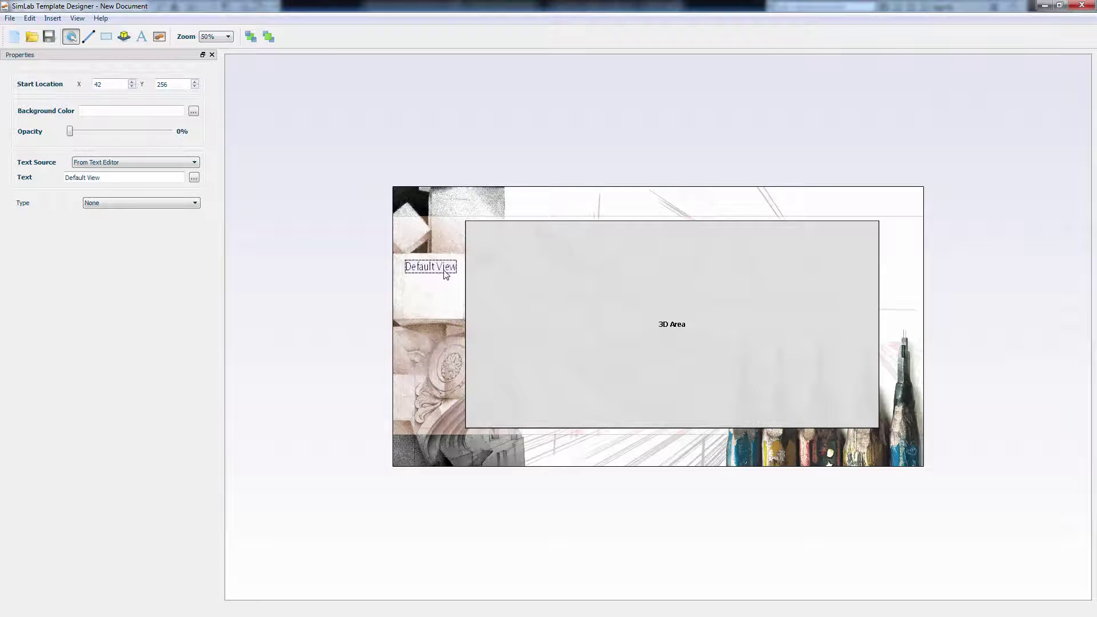
Set the Default View caption's action to Scene State, By Name, with name '3D'
left_click(122, 207)
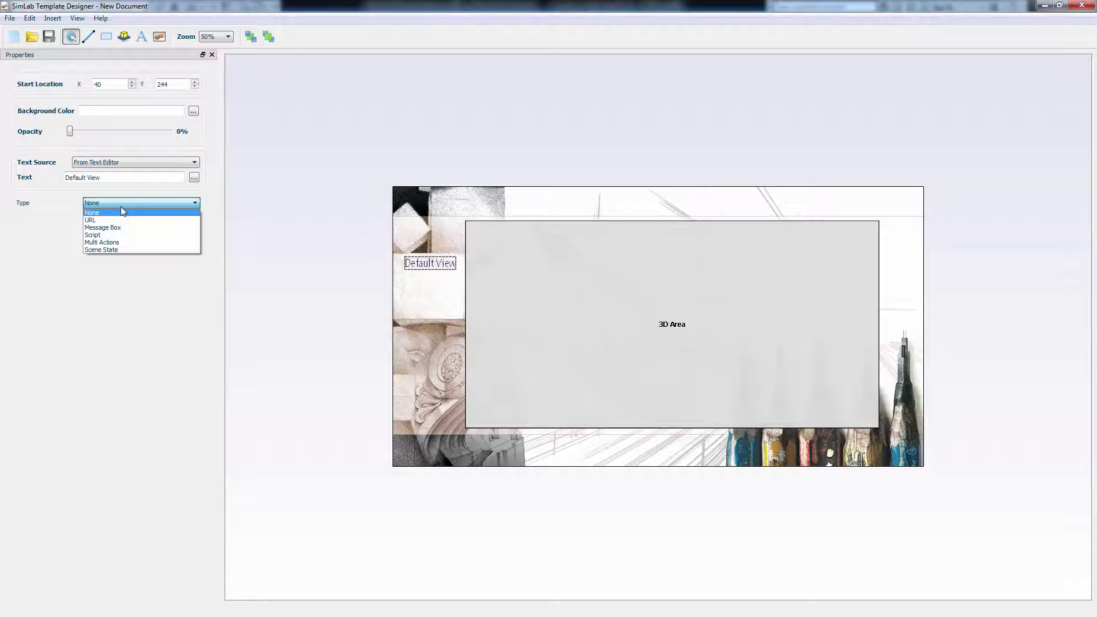
left_click(125, 250)
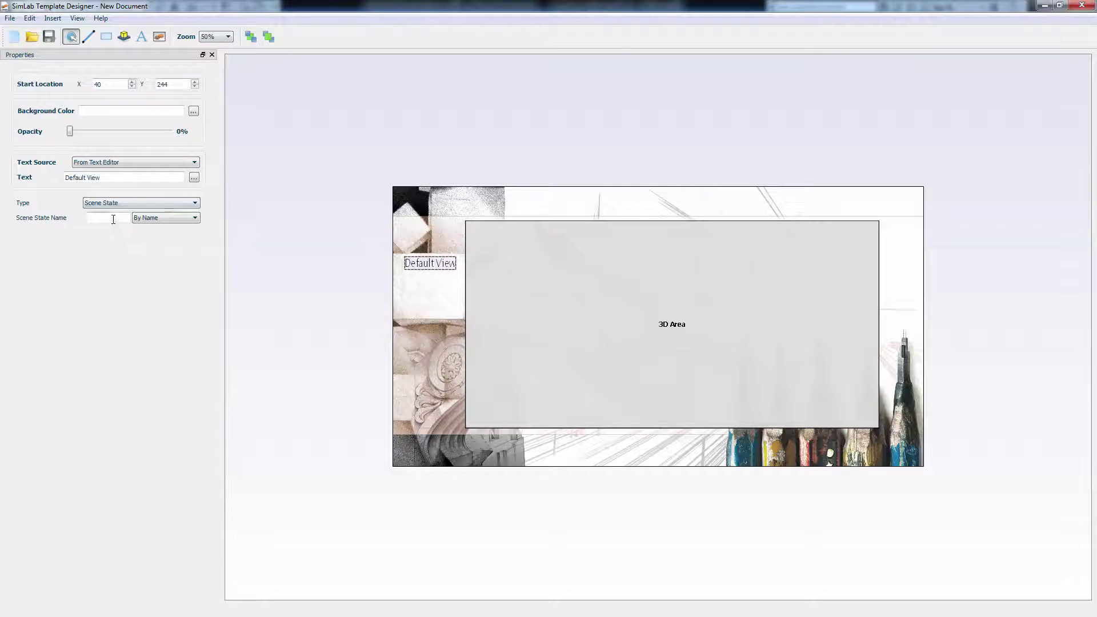
left_click(162, 217)
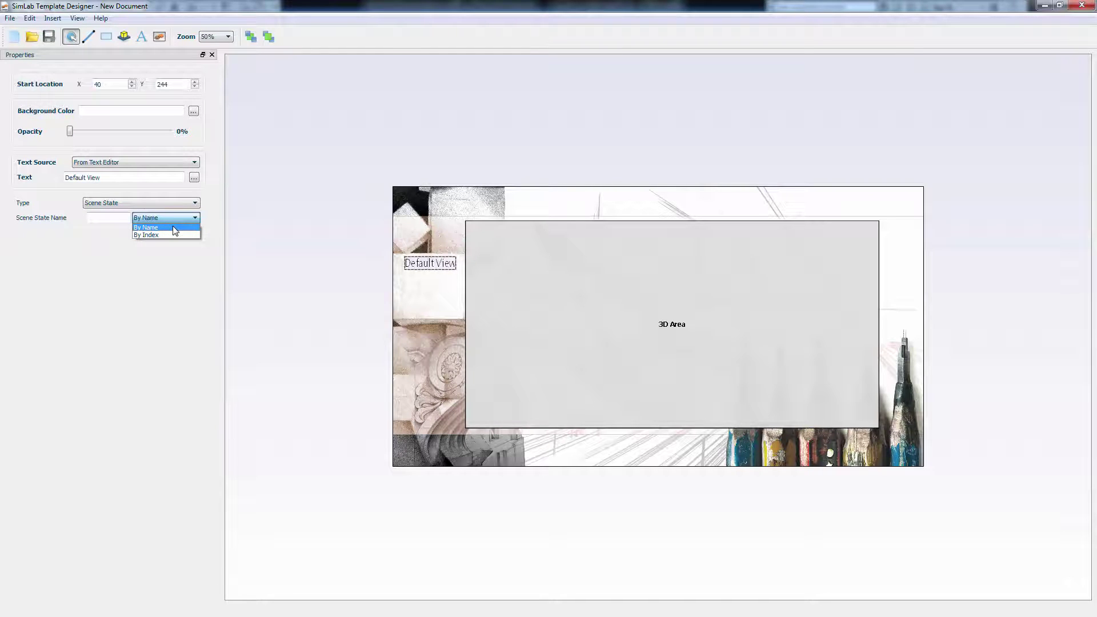
left_click(175, 227)
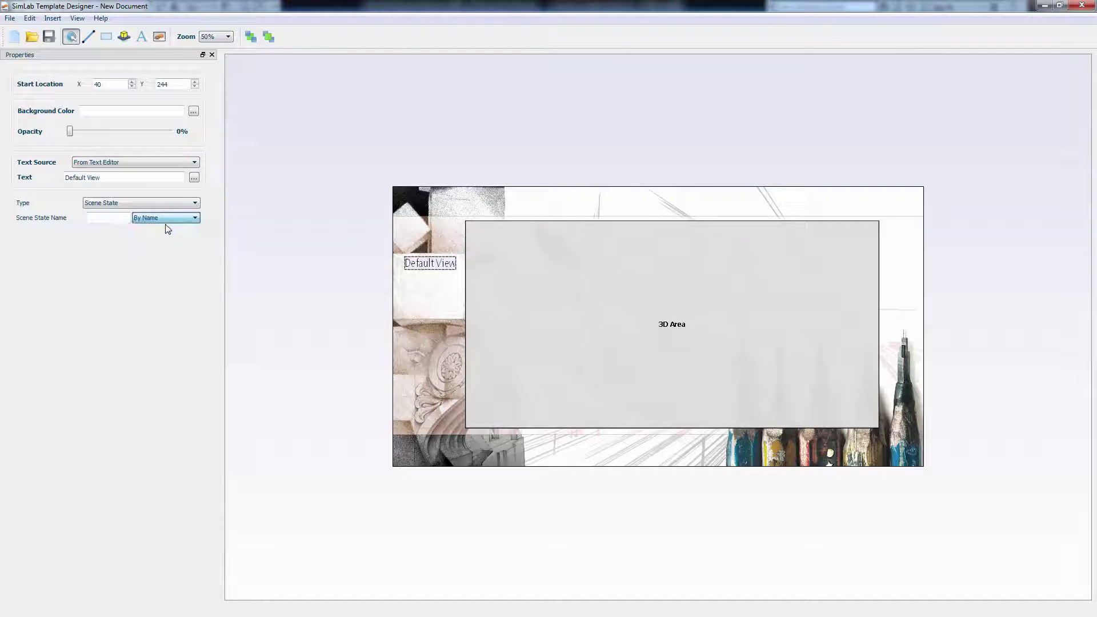
left_click(100, 217)
type("3D")
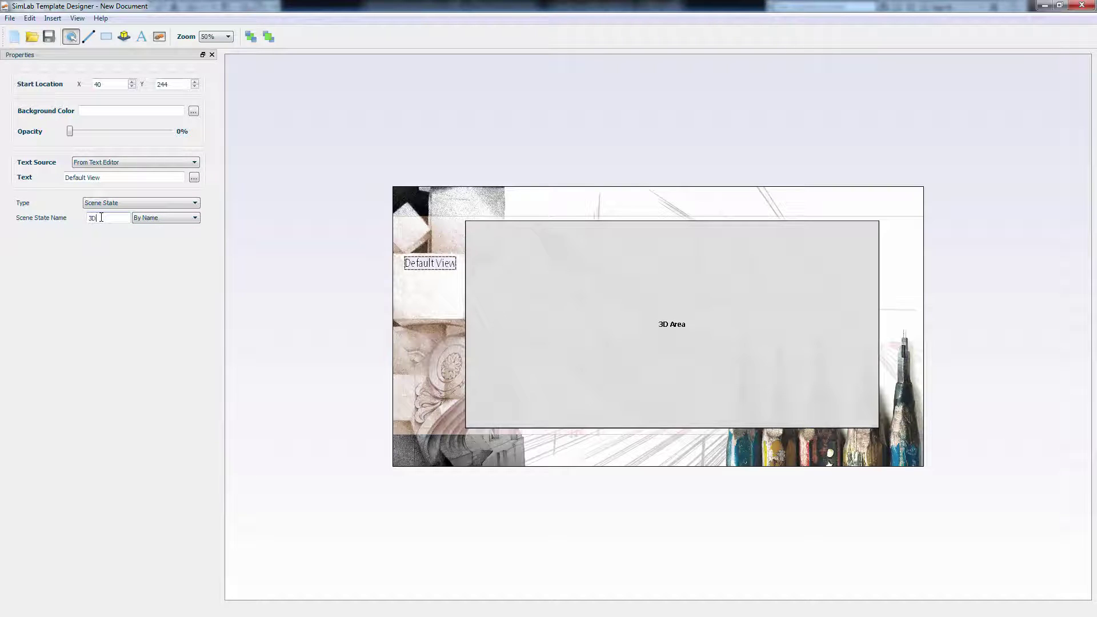
left_click(412, 266)
Insert a Button.png image over the Default View caption and select it for arranging
left_click(159, 37)
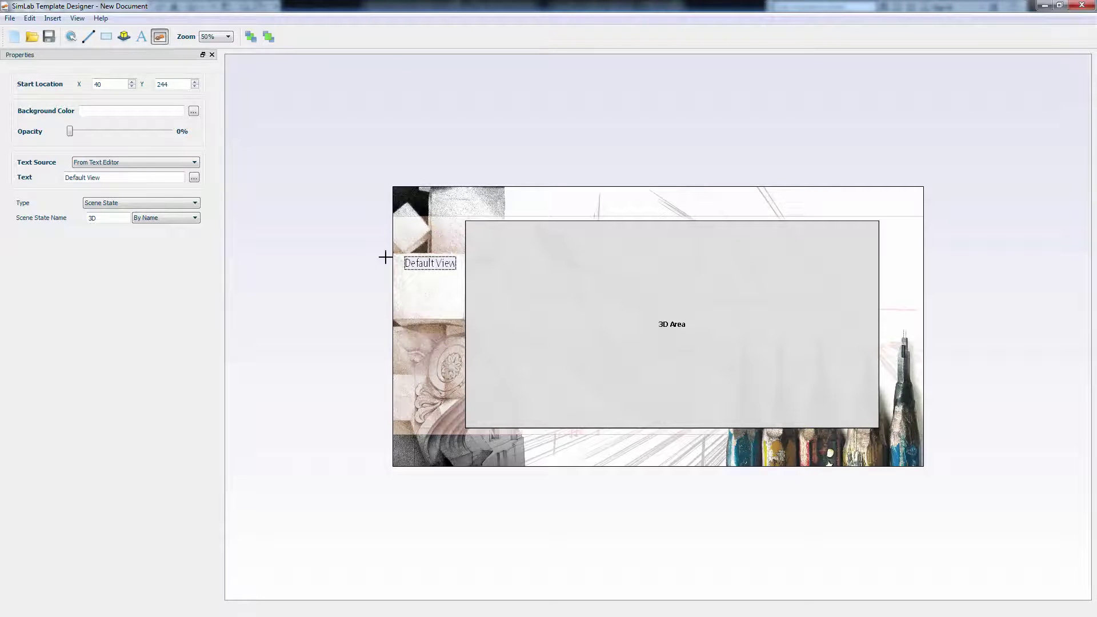
left_click(401, 247)
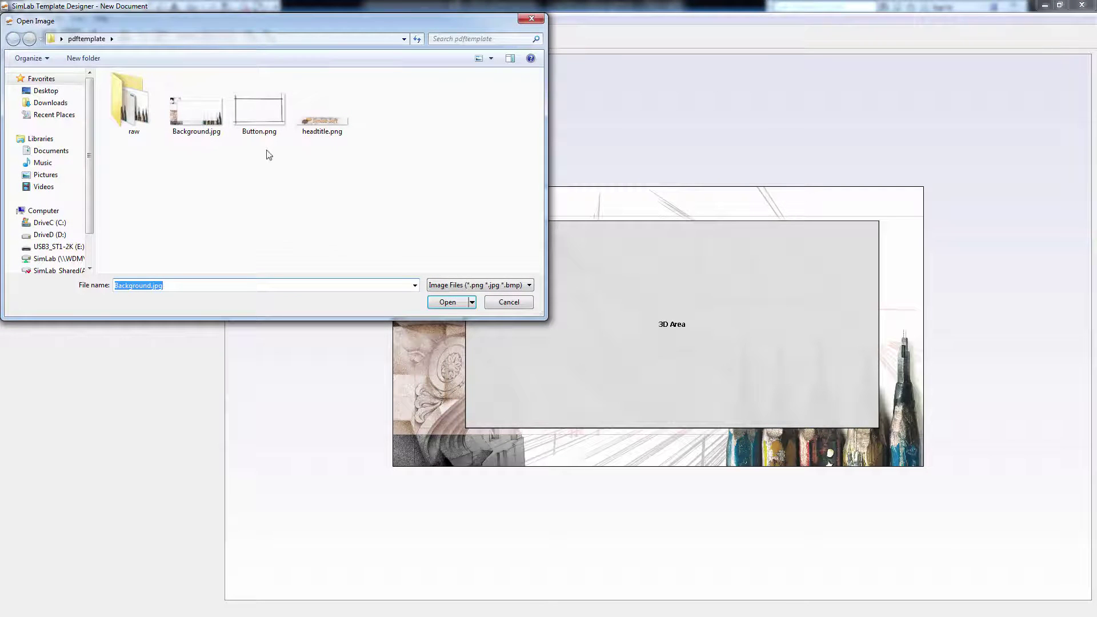
left_click(261, 127)
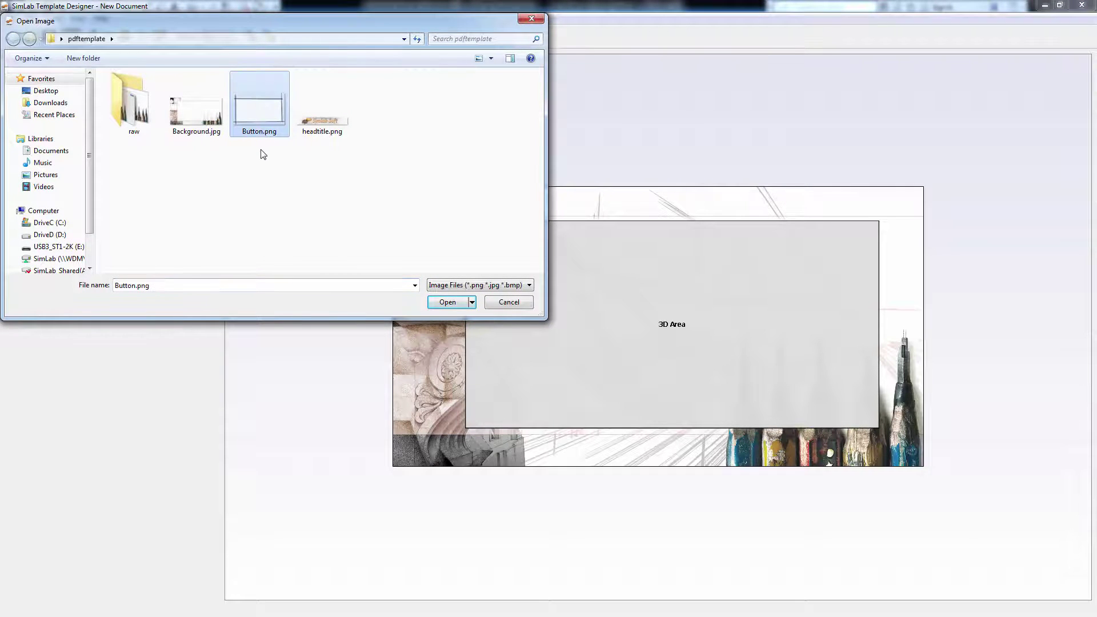
double_click(261, 128)
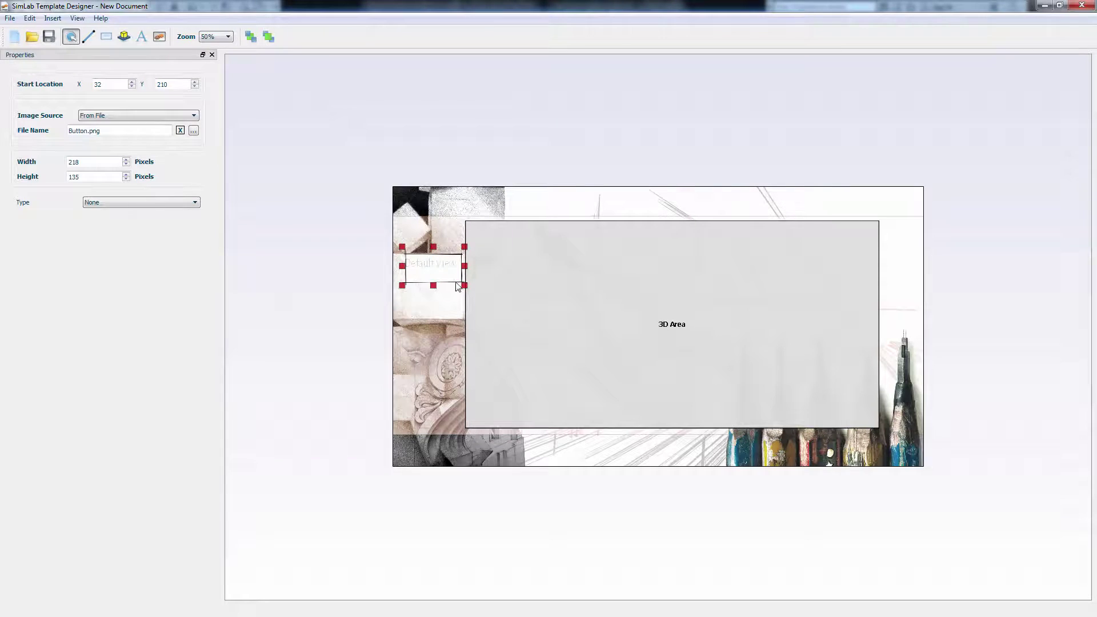
left_click(348, 292)
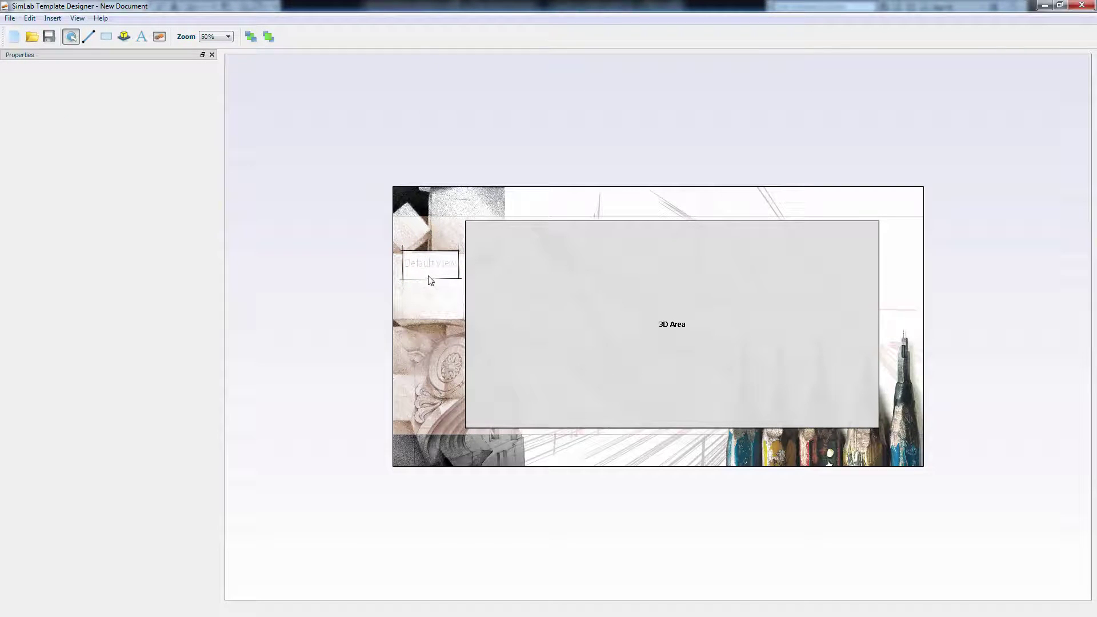
left_click(430, 281)
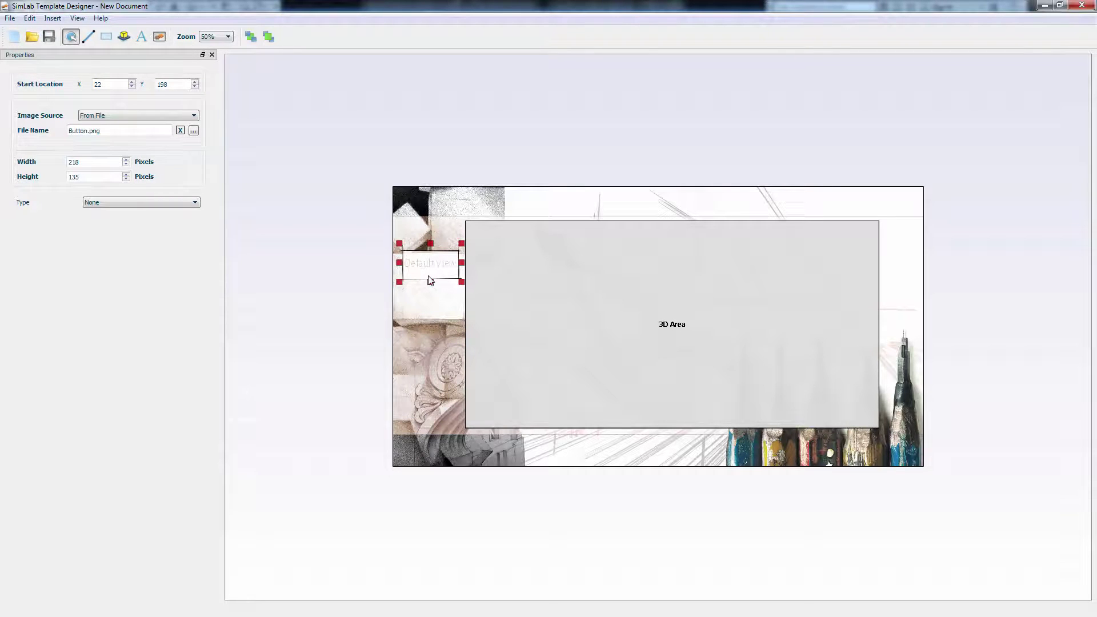
right_click(431, 281)
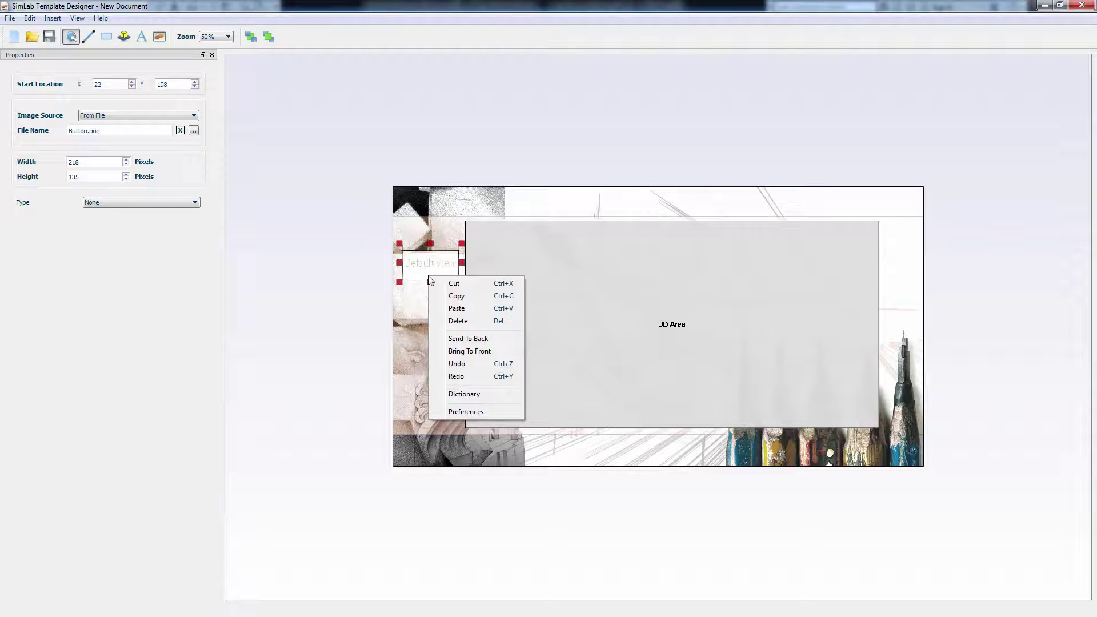
Send the first button behind its caption and add a second Button.png below it
left_click(491, 338)
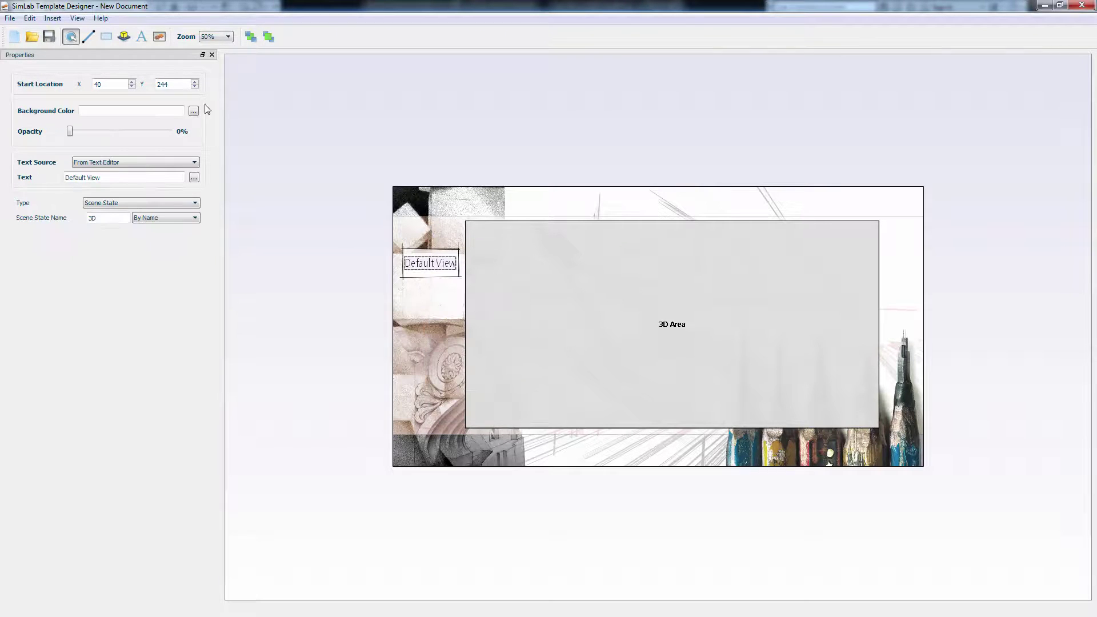
left_click(162, 38)
left_click(415, 320)
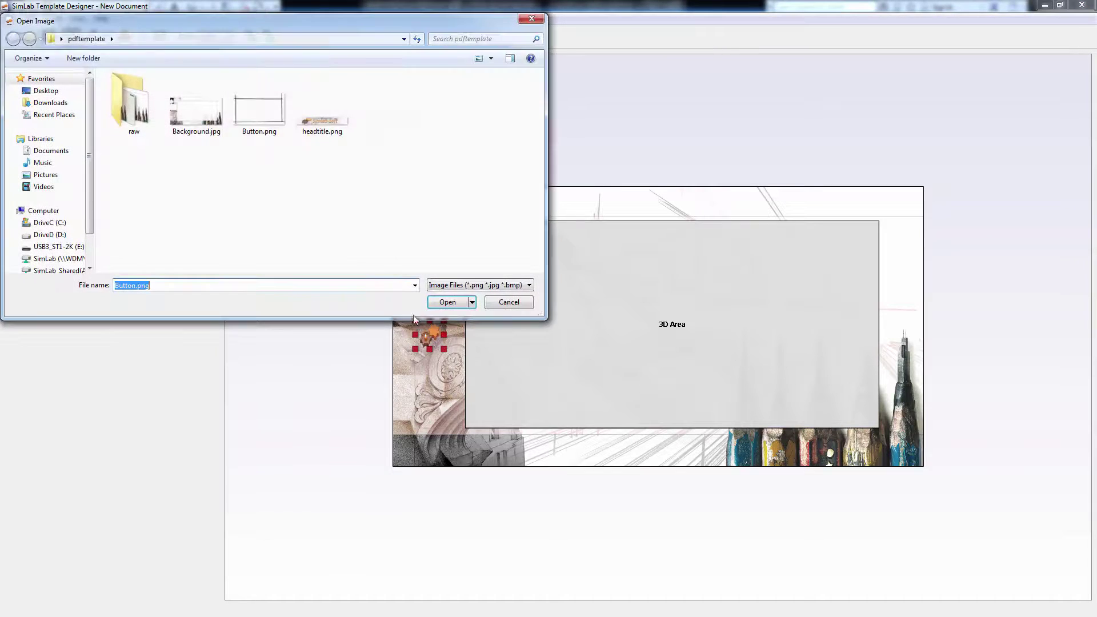
double_click(259, 111)
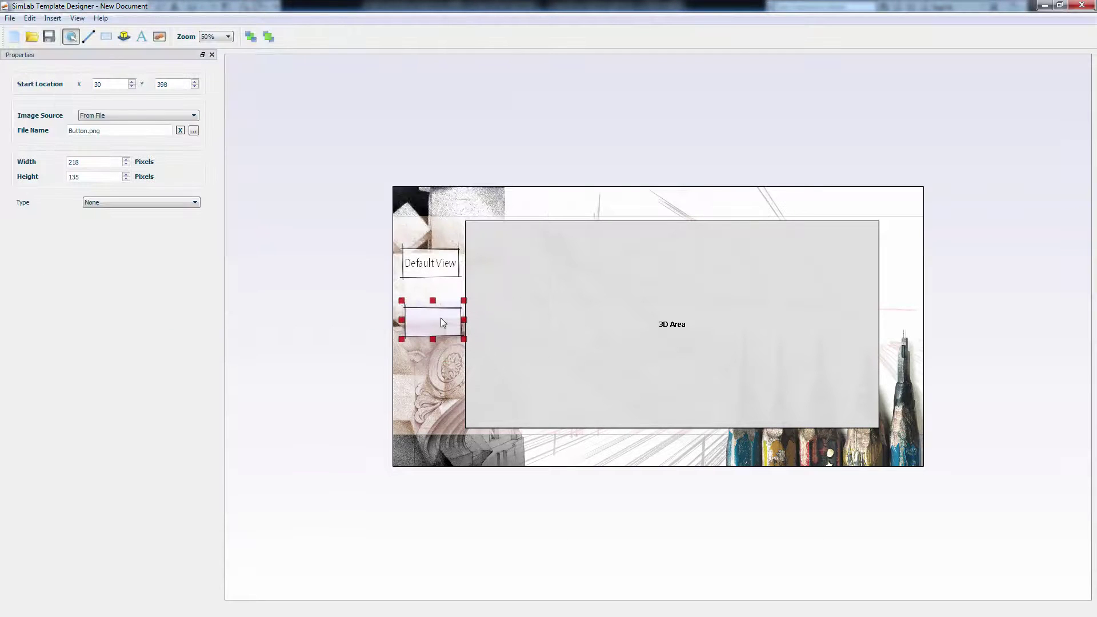
left_click_drag(440, 318, 442, 323)
Add a third Button.png image lower on the left strip
left_click(160, 37)
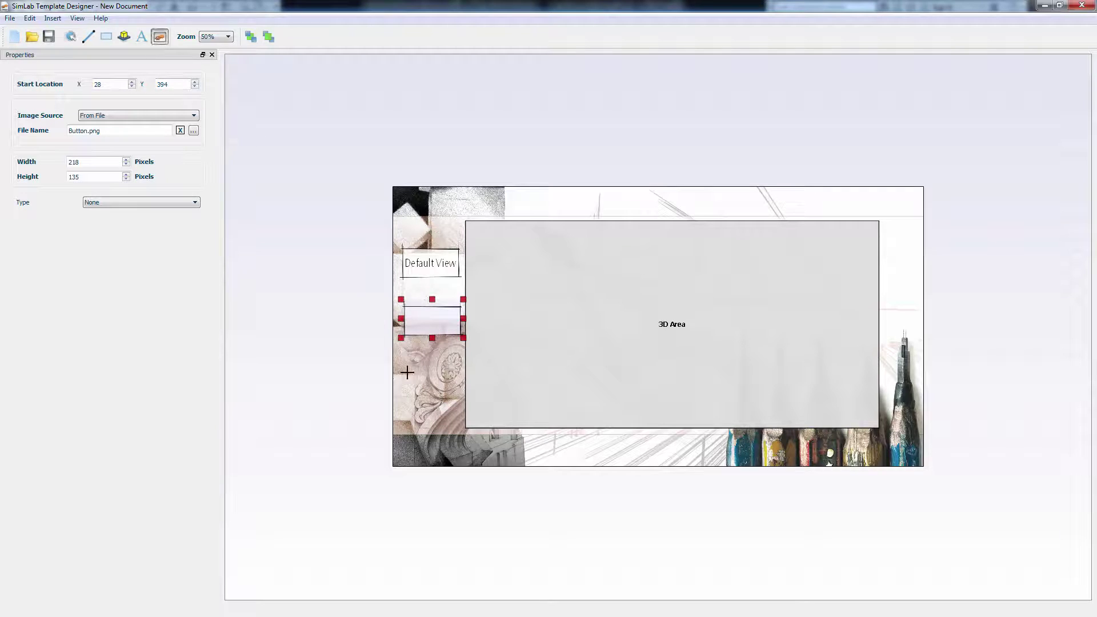
left_click(412, 370)
left_click(252, 125)
double_click(252, 125)
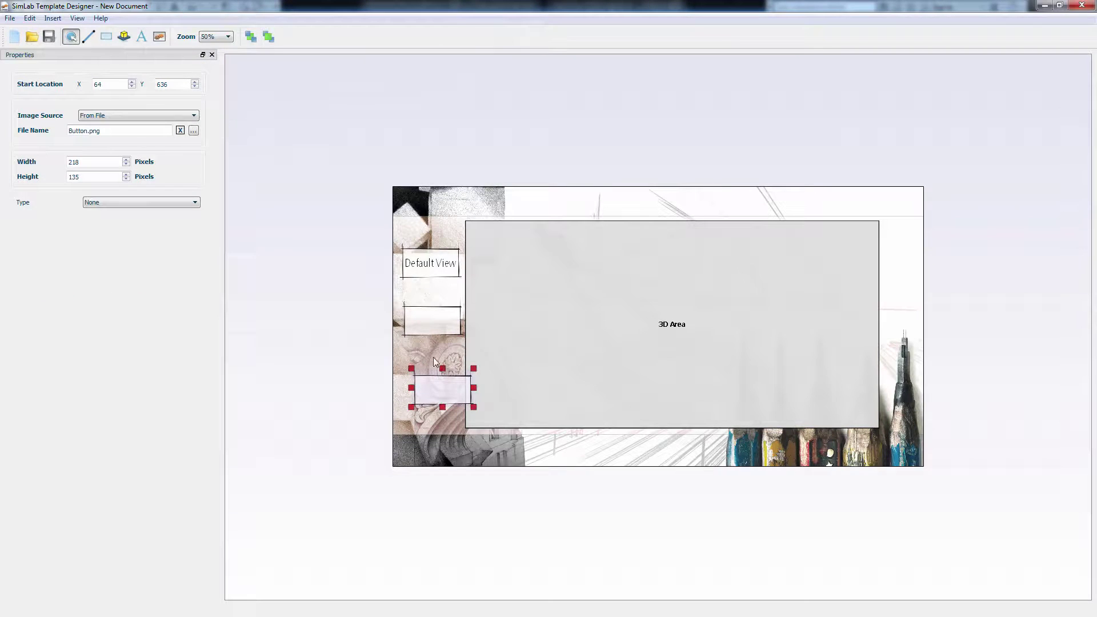
left_click(440, 315)
left_click(440, 265)
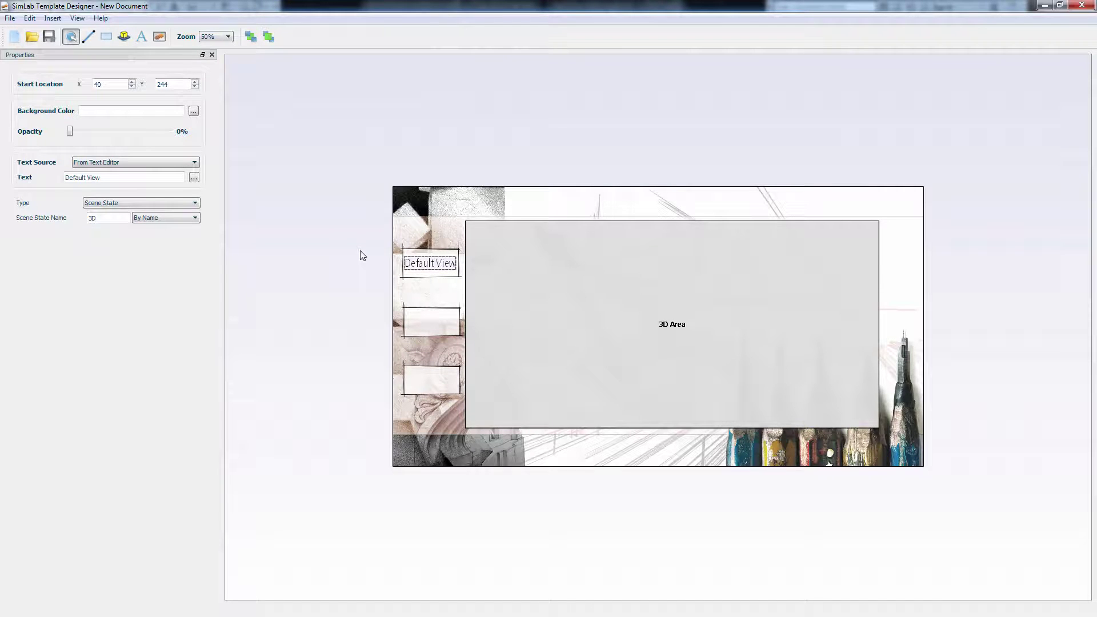
Label the middle button 'Yard' in Segoe Condensed size 30, centred on the button
left_click(143, 38)
left_click(420, 320)
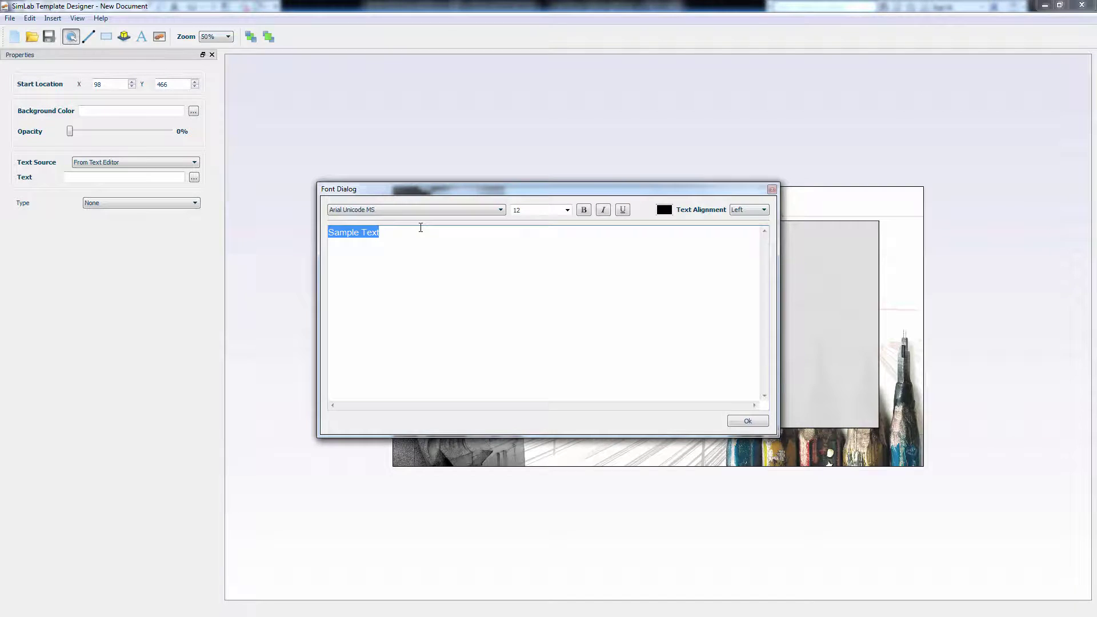
type("Yard")
key("ctrl+a")
left_click(409, 210)
scroll(410, 247, "down", 3)
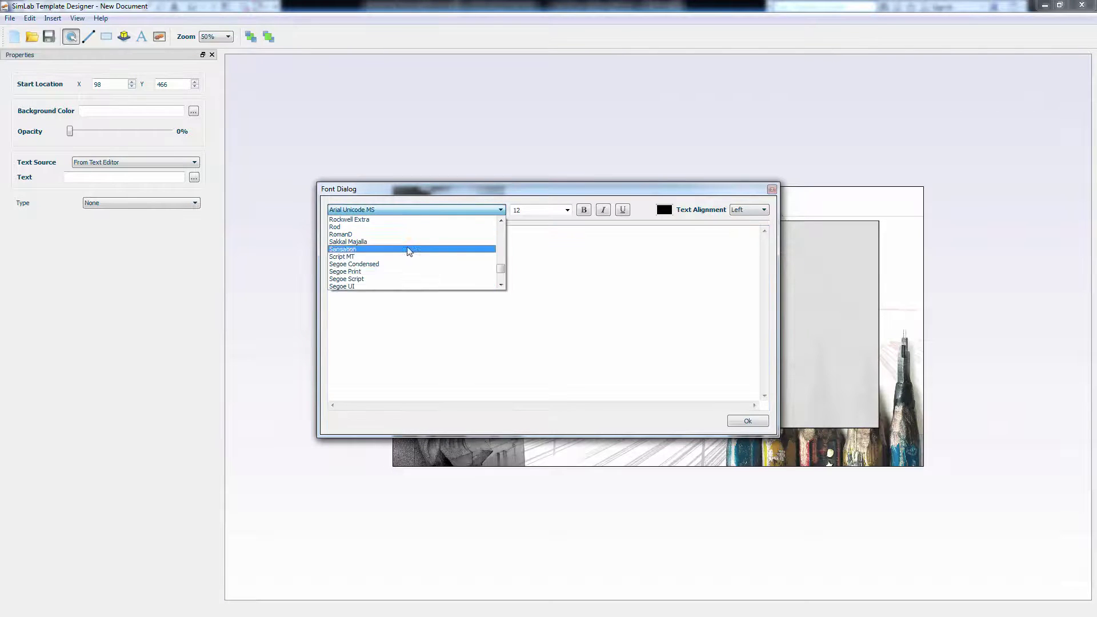
left_click(409, 270)
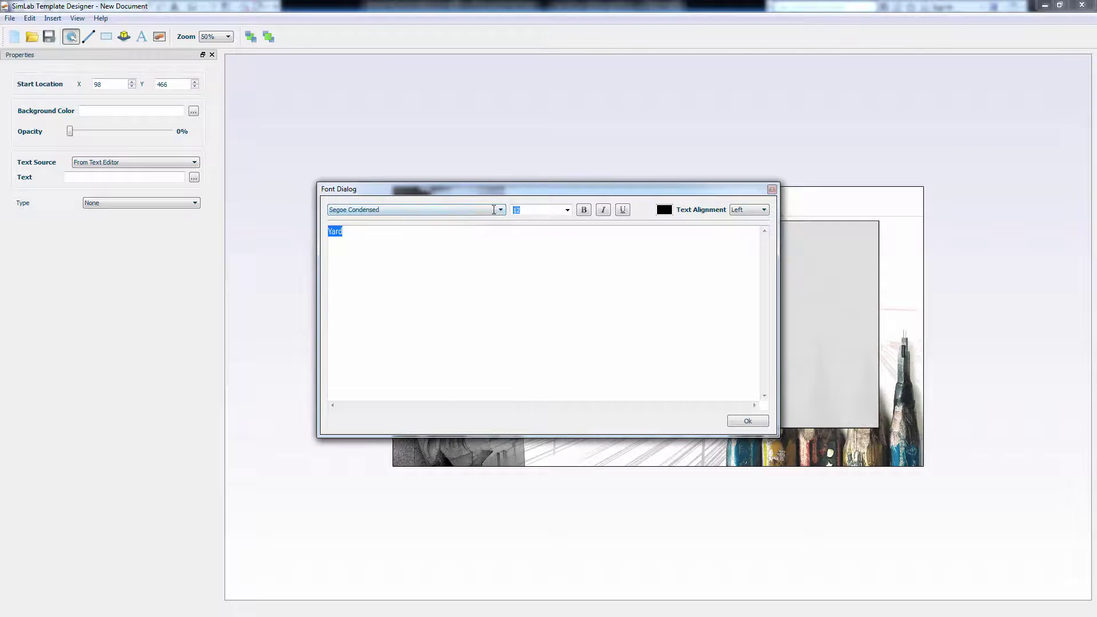
left_click(747, 421)
left_click_drag(430, 326, 431, 323)
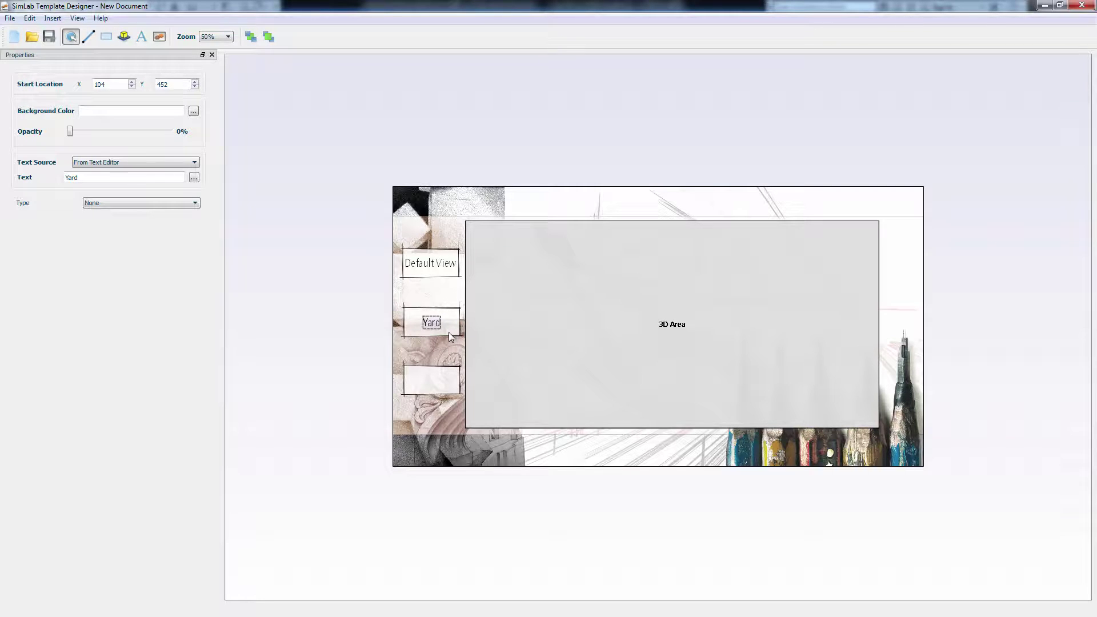
Copy the label onto the bottom button and change its text to 'Kitchen'
left_click_drag(437, 327, 438, 386, "ctrl")
double_click(437, 384)
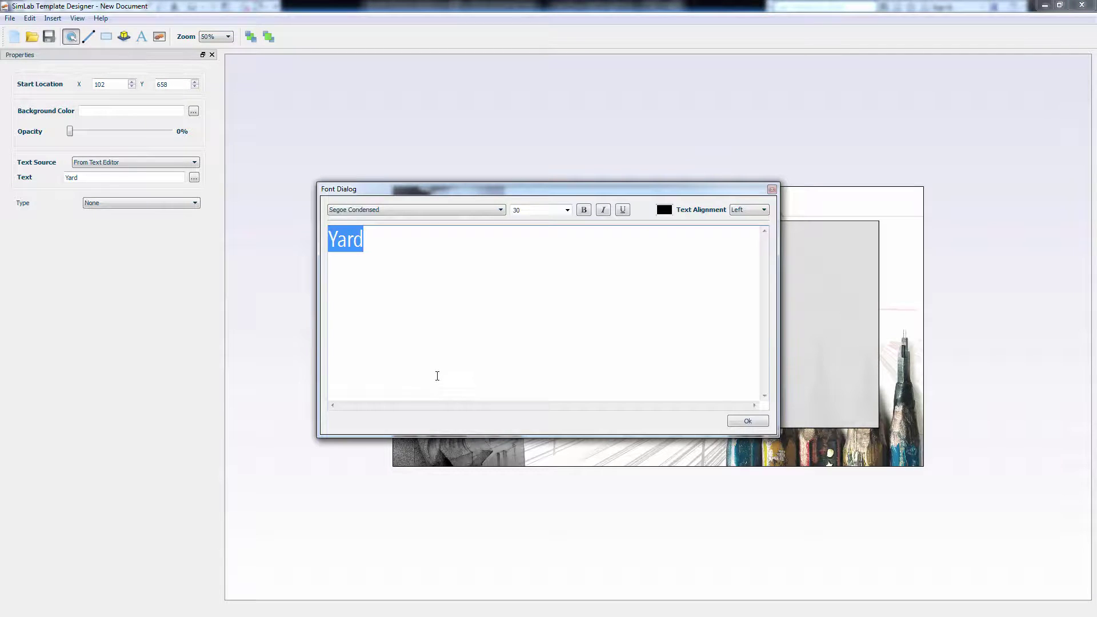
double_click(394, 238)
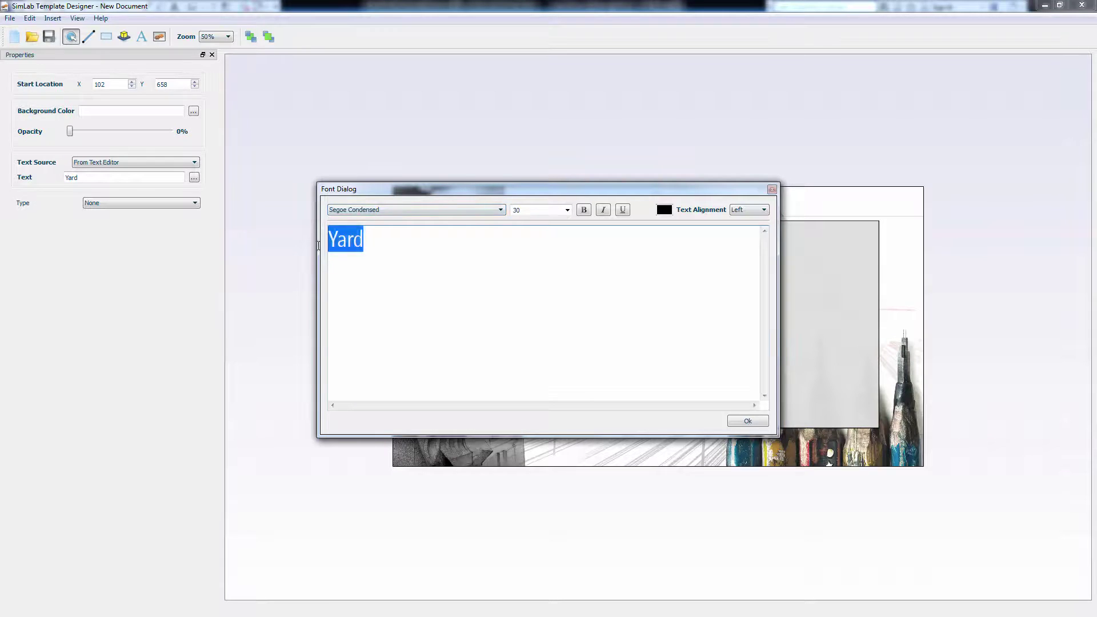
type("Kitchen")
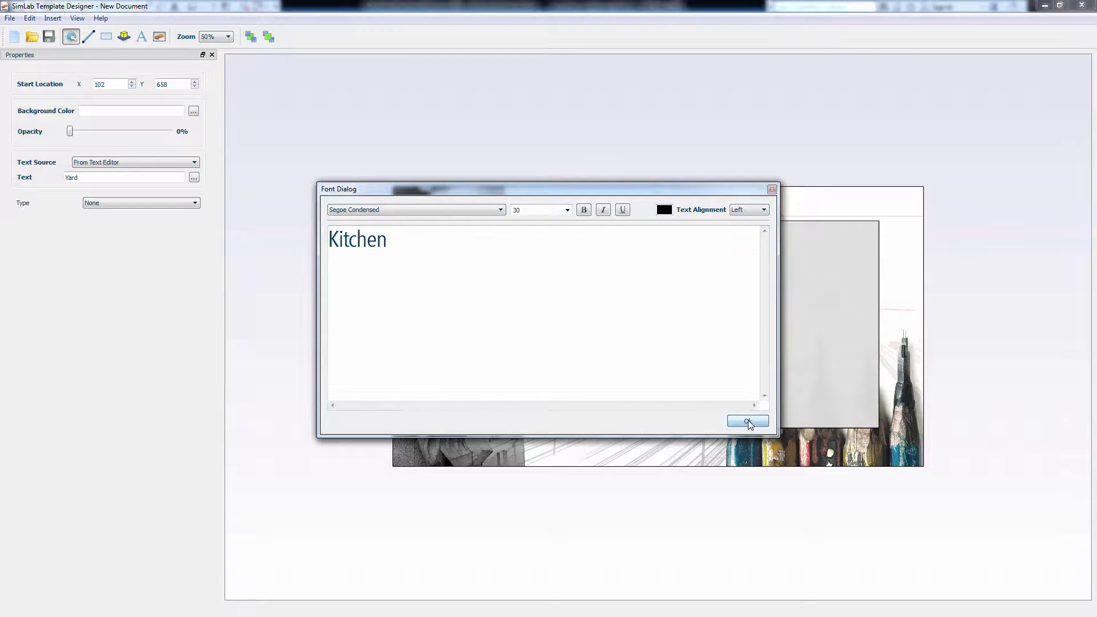
left_click(747, 421)
left_click_drag(439, 387, 436, 386)
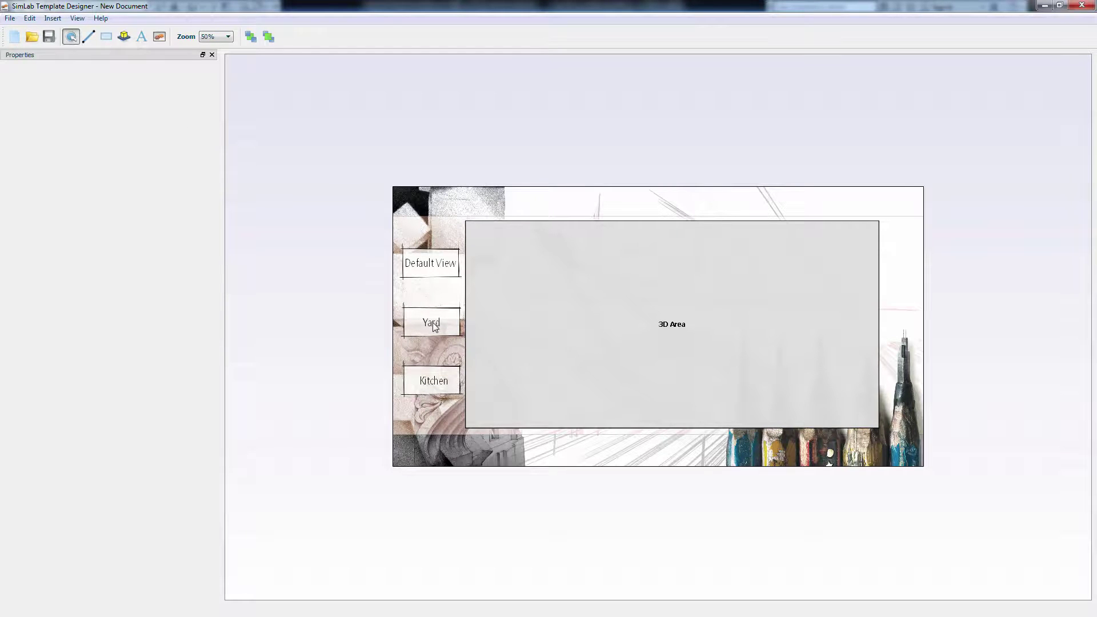
Check the Default View label's action and make its button image trigger a Scene State
left_click(431, 264)
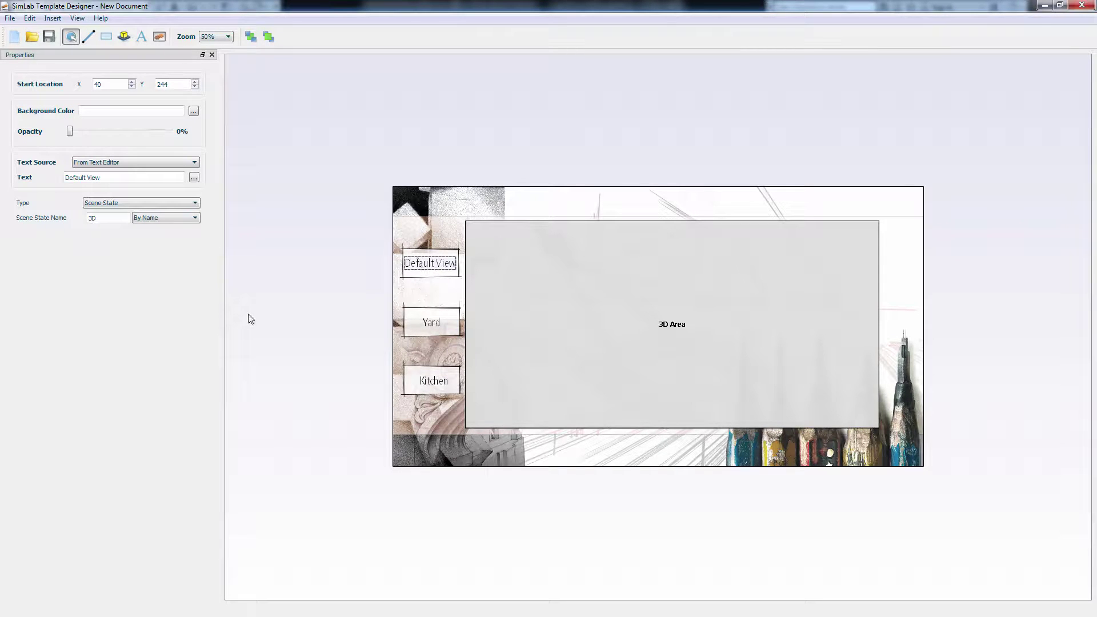
left_click(411, 281)
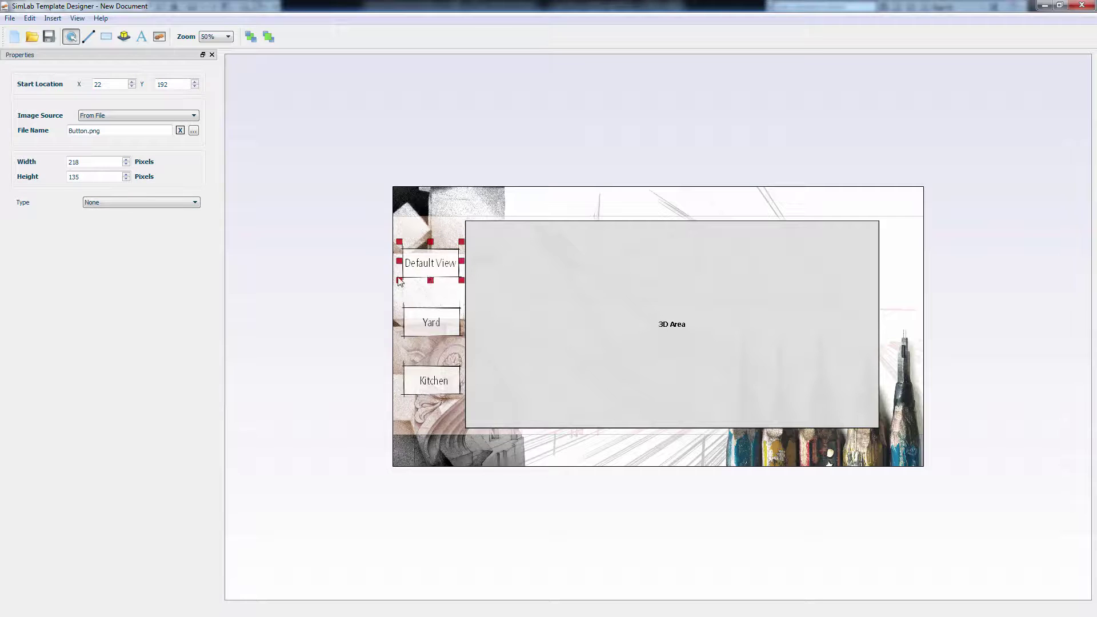
left_click(425, 268)
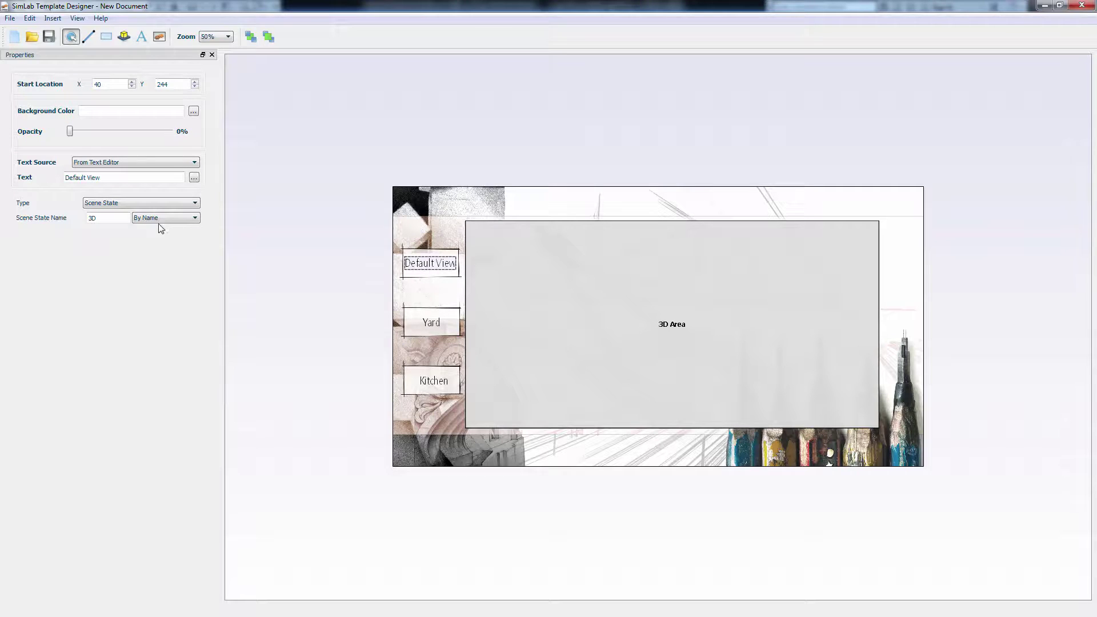
left_click(151, 204)
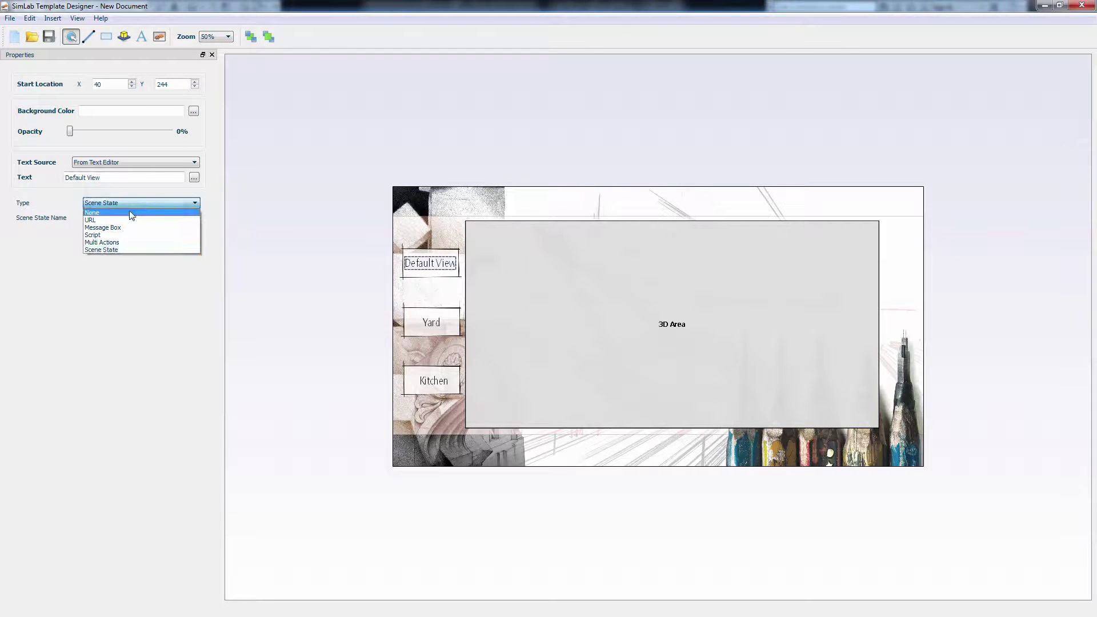
left_click(131, 214)
left_click(415, 279)
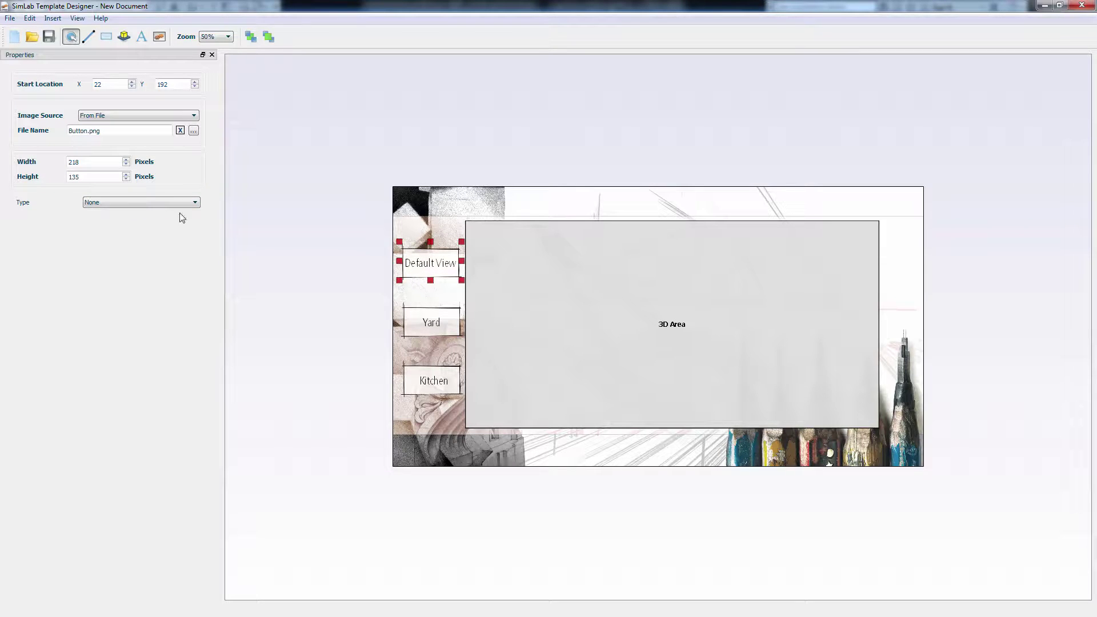
left_click(135, 202)
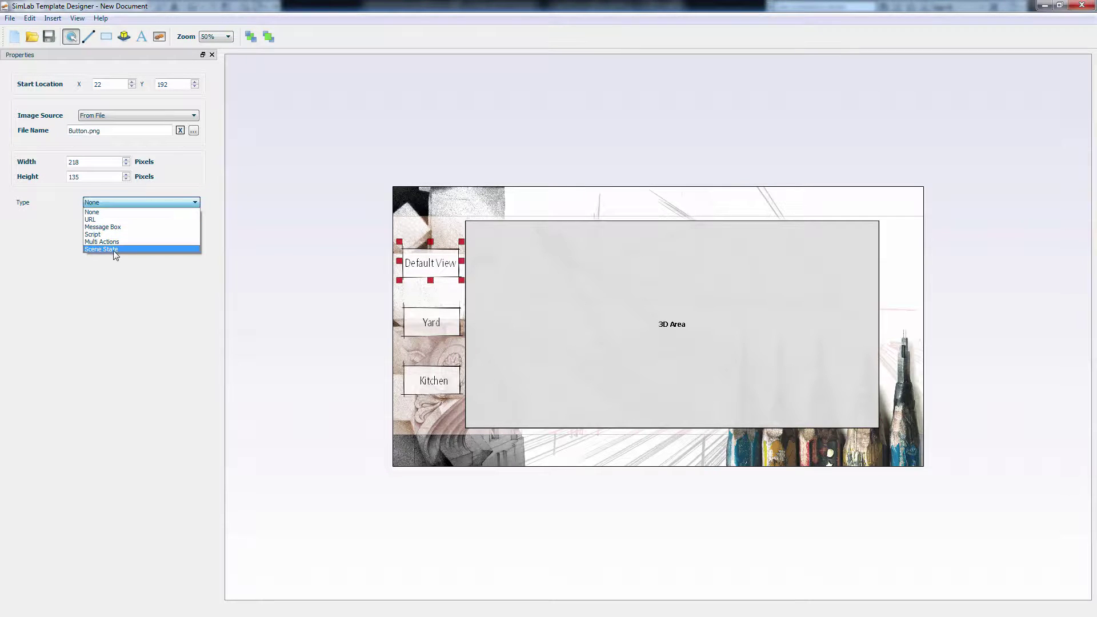
left_click(114, 250)
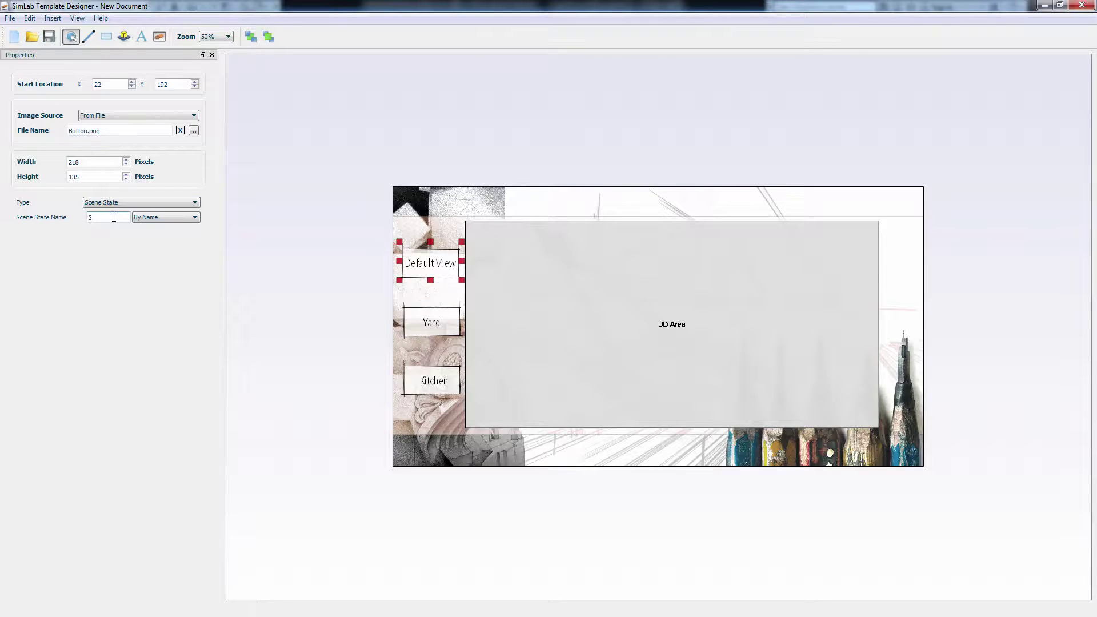
Make the Yard and Kitchen button images trigger the Yard and kitchen scene states
left_click(408, 331)
left_click(152, 202)
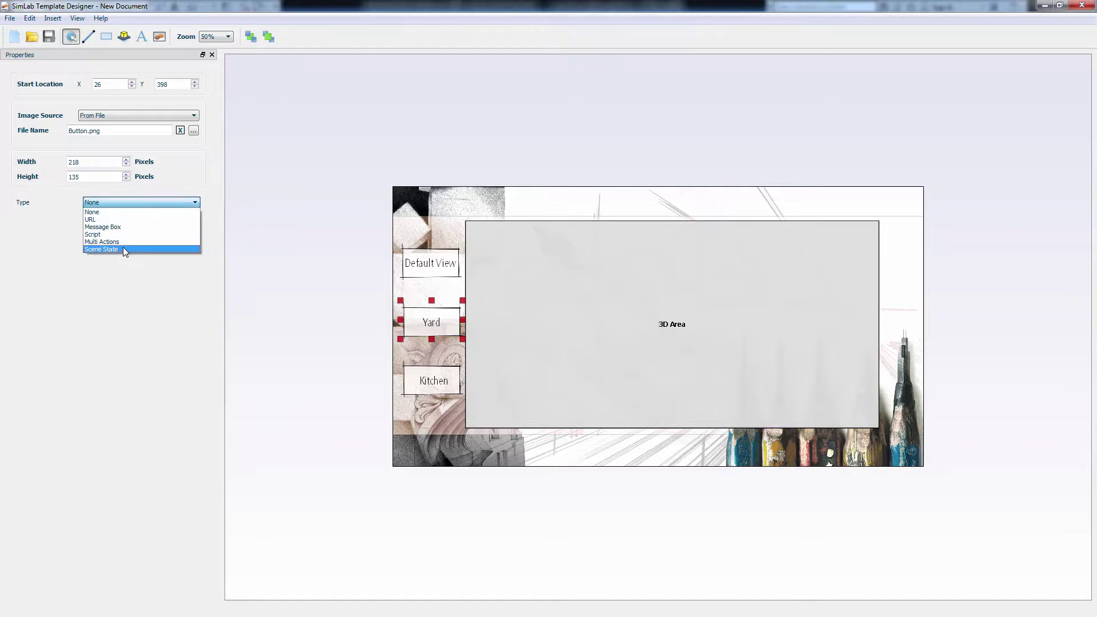
left_click(122, 249)
left_click(107, 216)
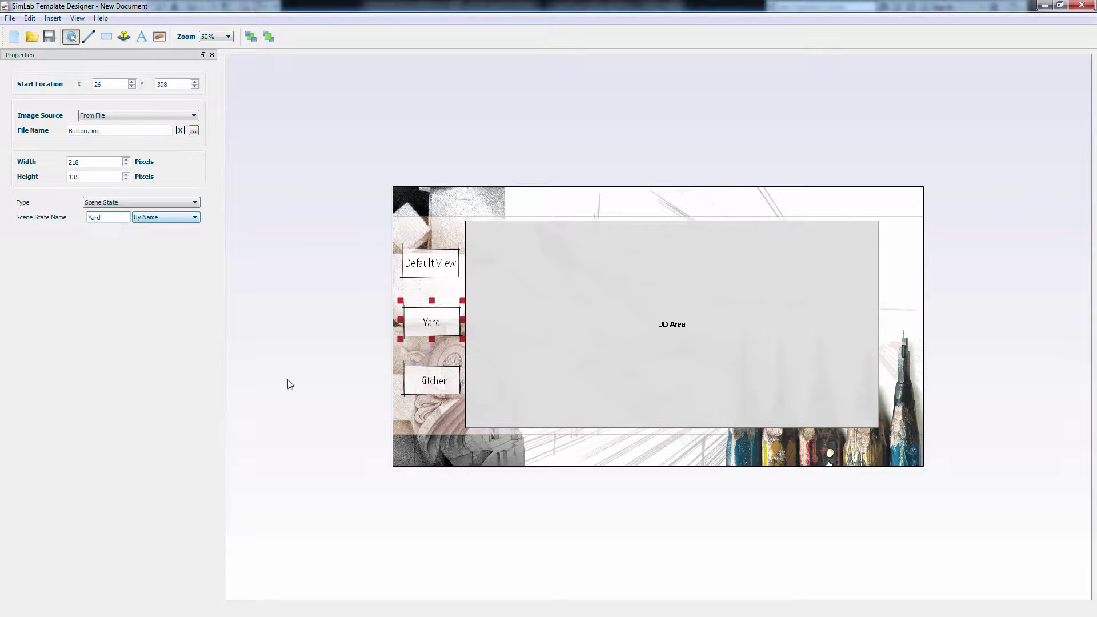
left_click(410, 389)
left_click(148, 204)
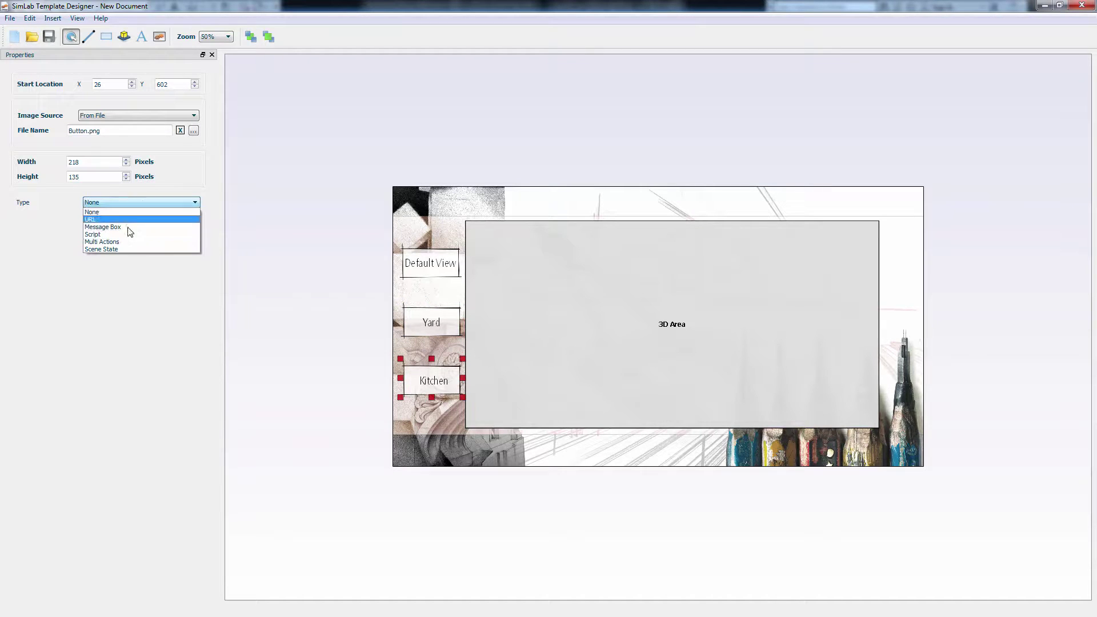
left_click(111, 249)
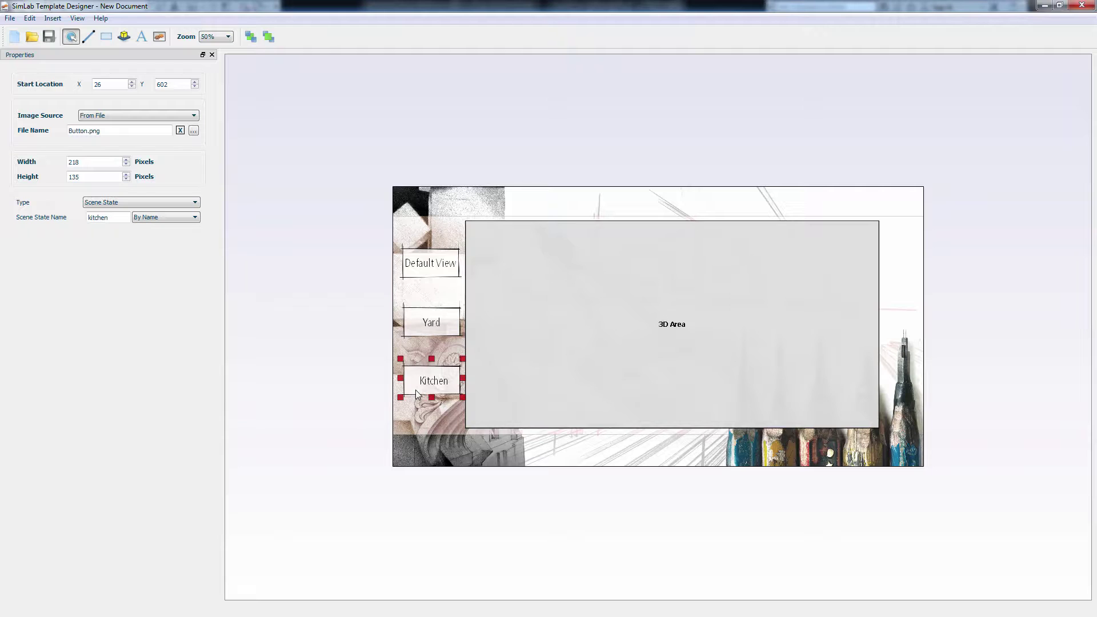
Add a white 'SimLab Soft' caption, size 30, in the bottom-left corner
left_click(143, 37)
left_click(416, 455)
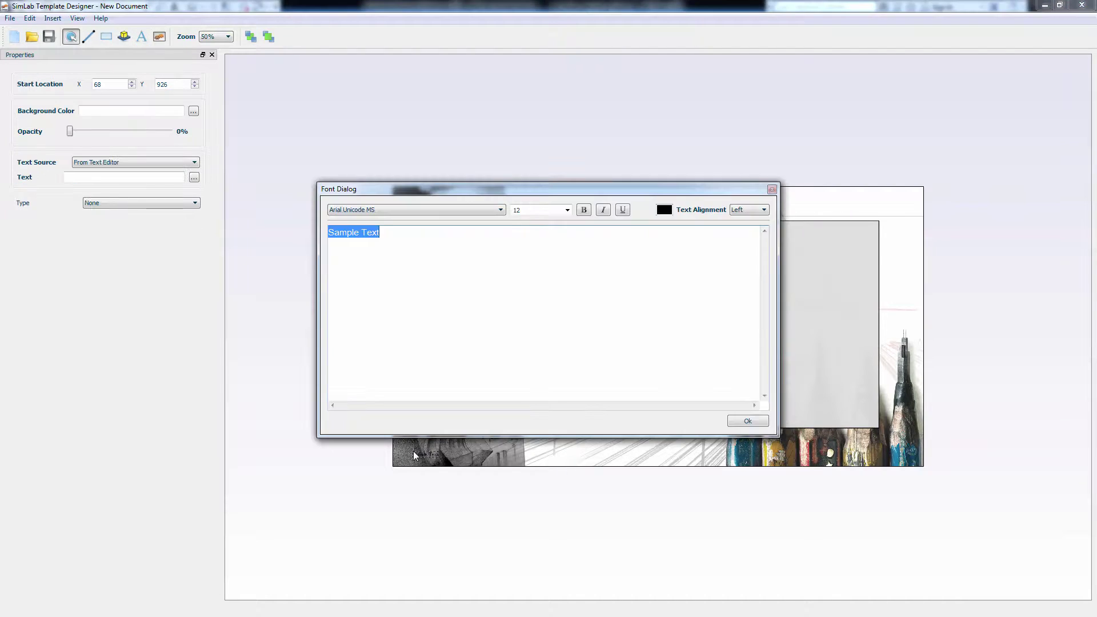
left_click(421, 250)
key("ctrl+a")
type("SimL")
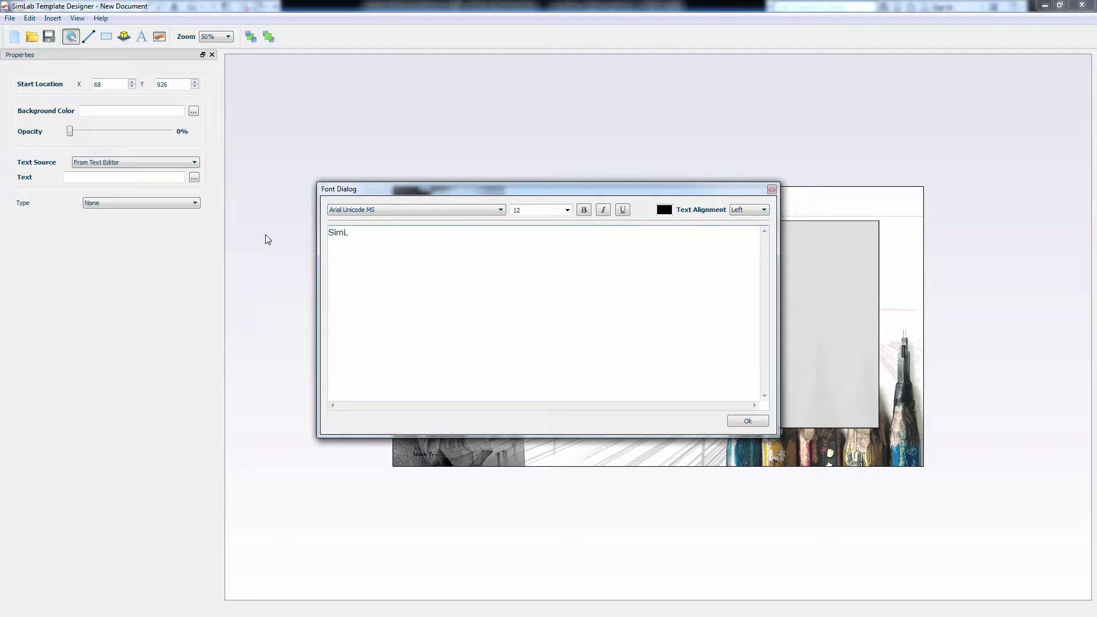
type("ab Soft")
key("ctrl+a")
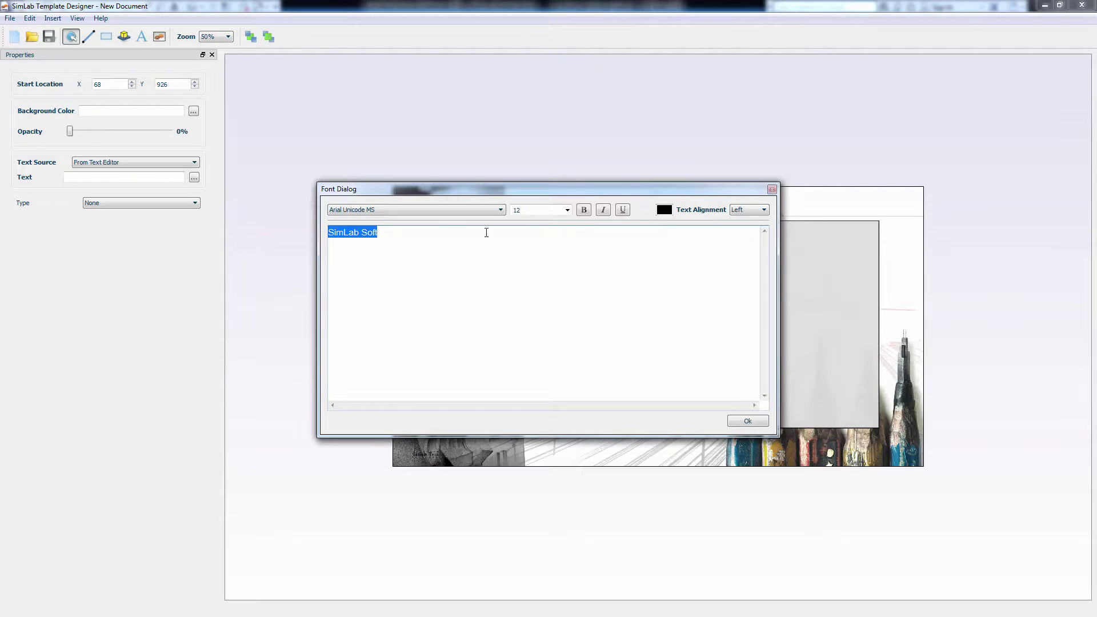
type("30")
left_click(664, 210)
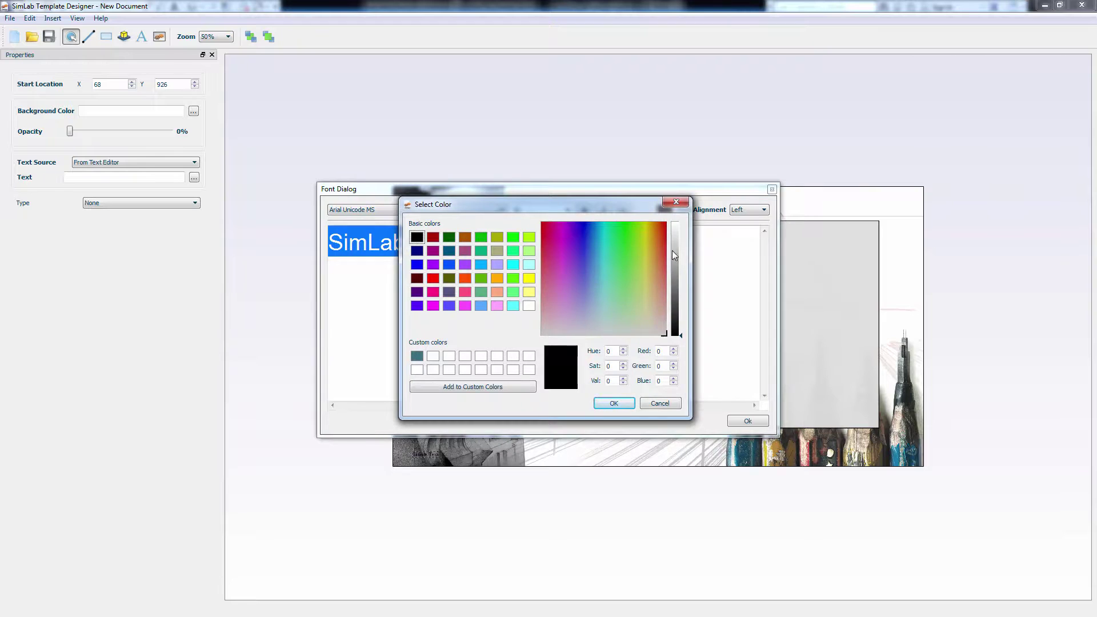
left_click(678, 216)
left_click(612, 404)
left_click(741, 422)
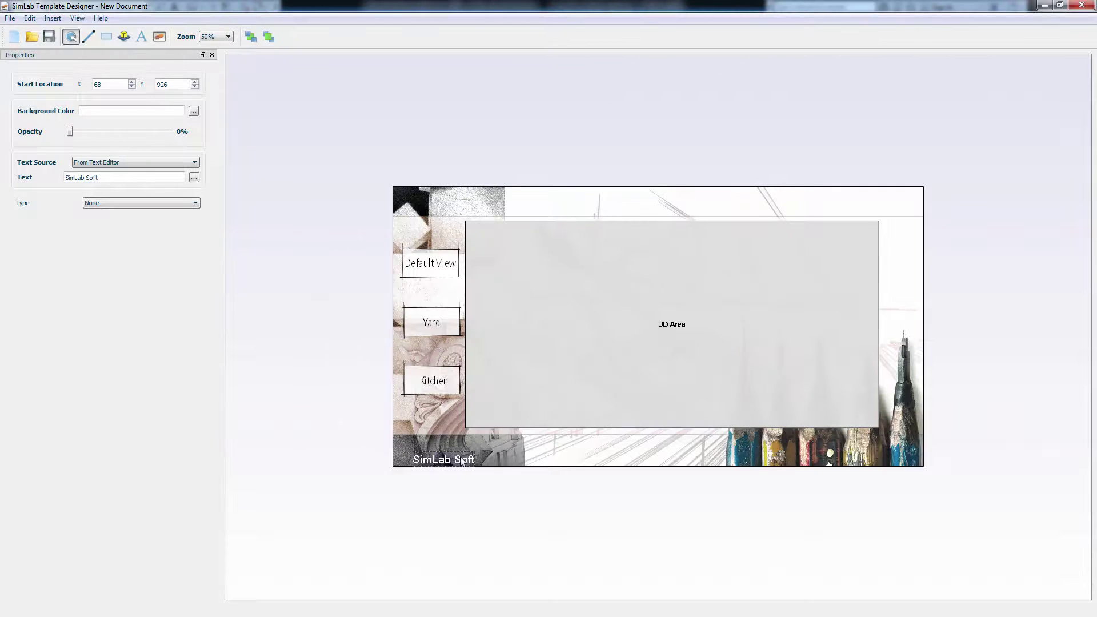
left_click_drag(458, 463, 453, 457)
left_click(162, 203)
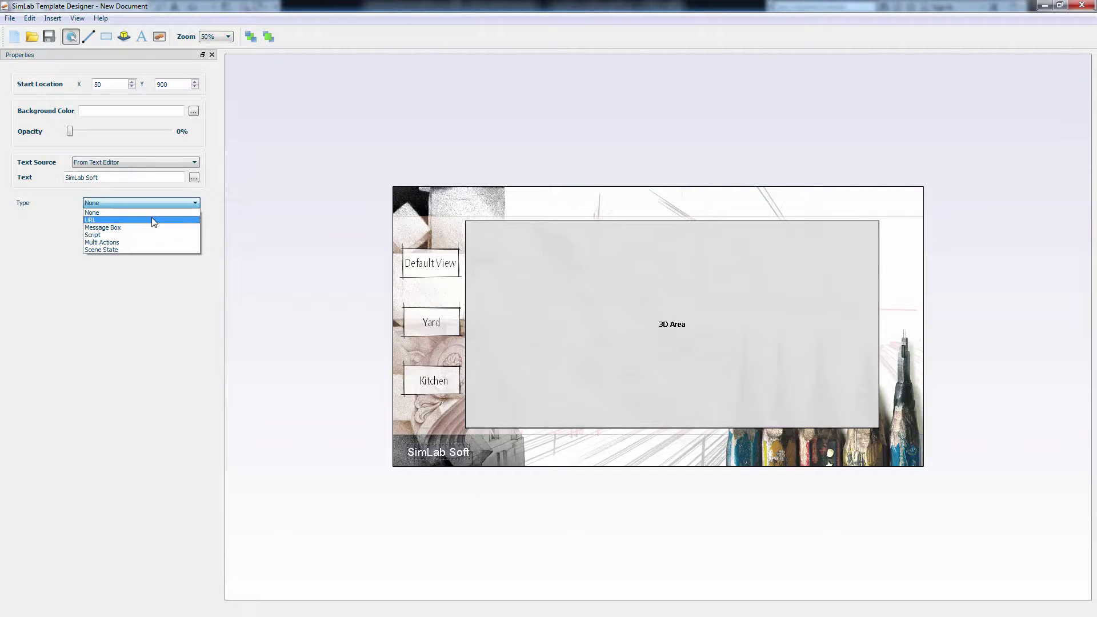
left_click(154, 220)
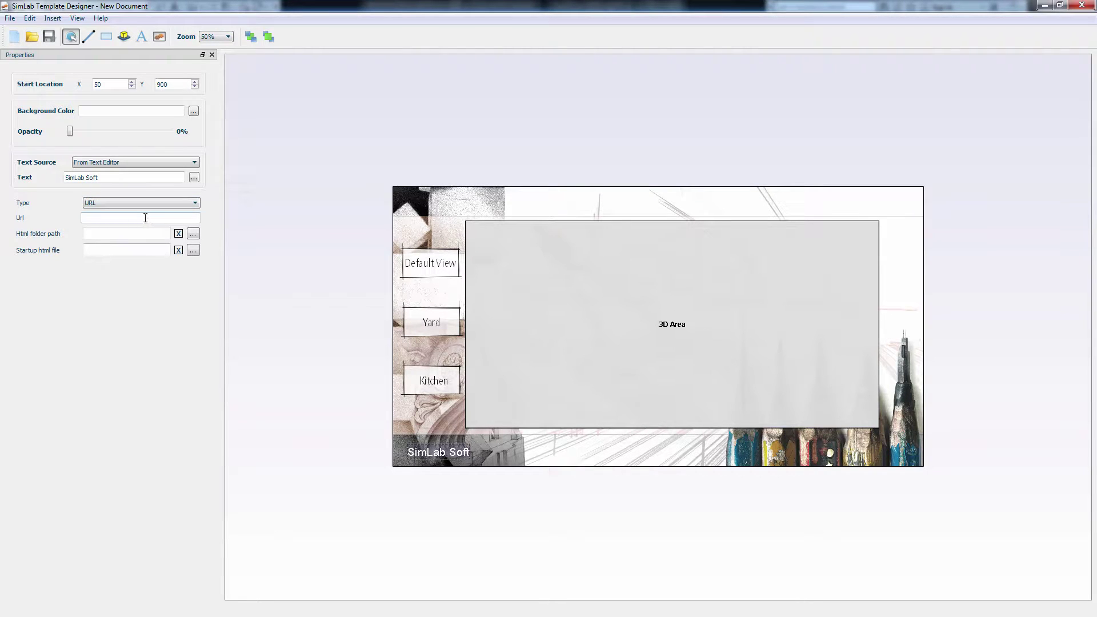
left_click(145, 217)
type("www.simlab-soft.com")
left_click(353, 457)
Insert headtitle.png as a 665×97 Simlab Soft banner at 650,8 on the top strip
left_click(356, 401)
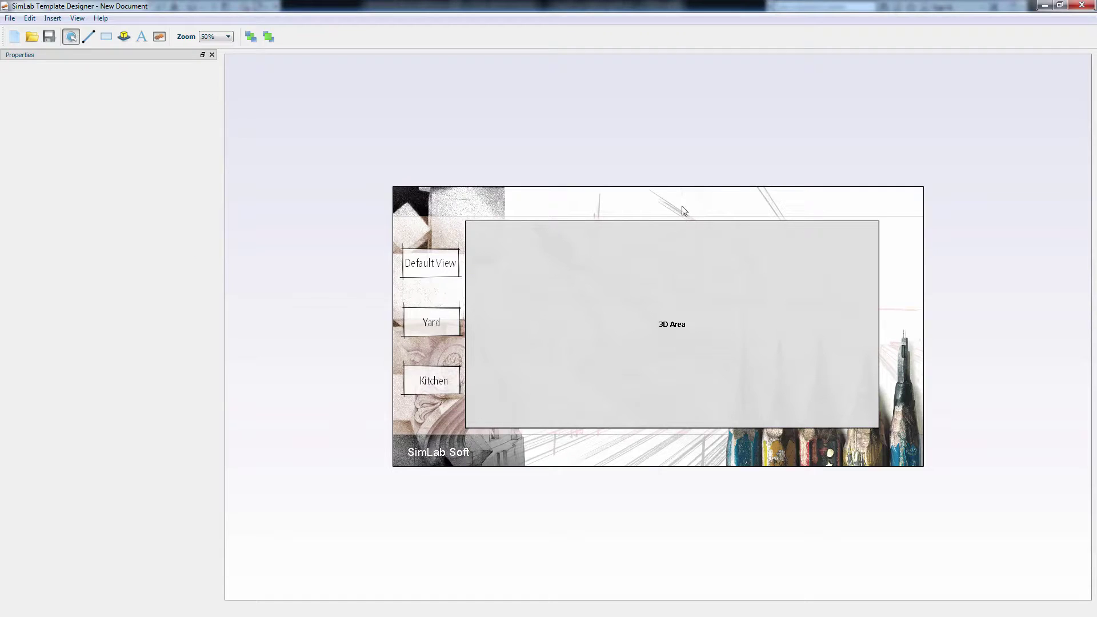
left_click(160, 38)
left_click(595, 206)
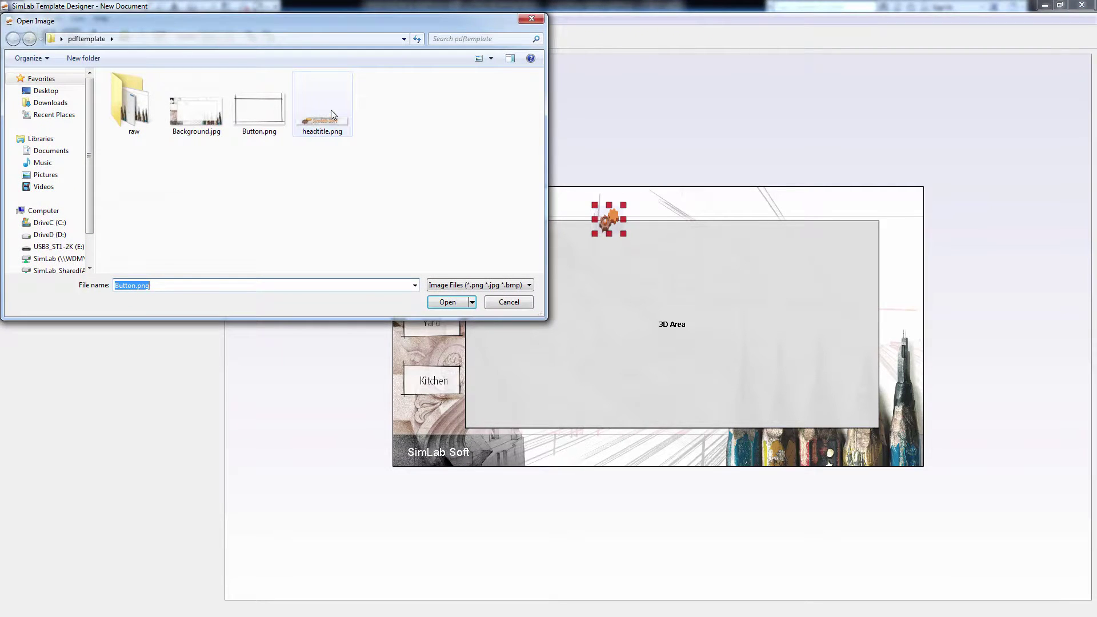
double_click(331, 110)
left_click_drag(708, 219, 691, 205)
left_click(808, 156)
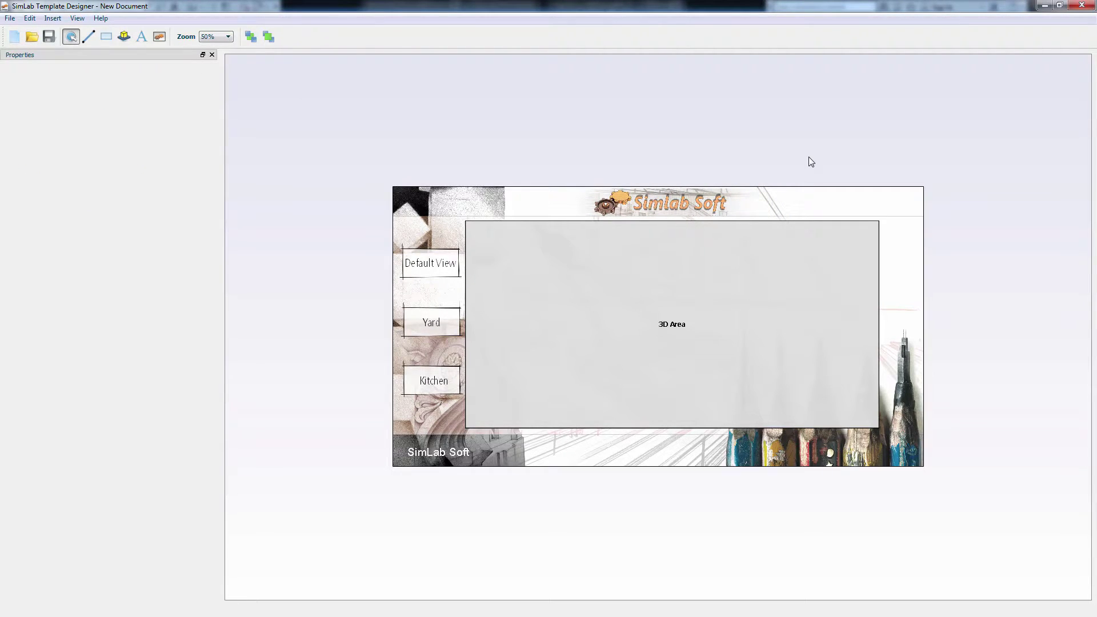
Save the template as Revit_template.stf in the General templates folder
left_click(10, 17)
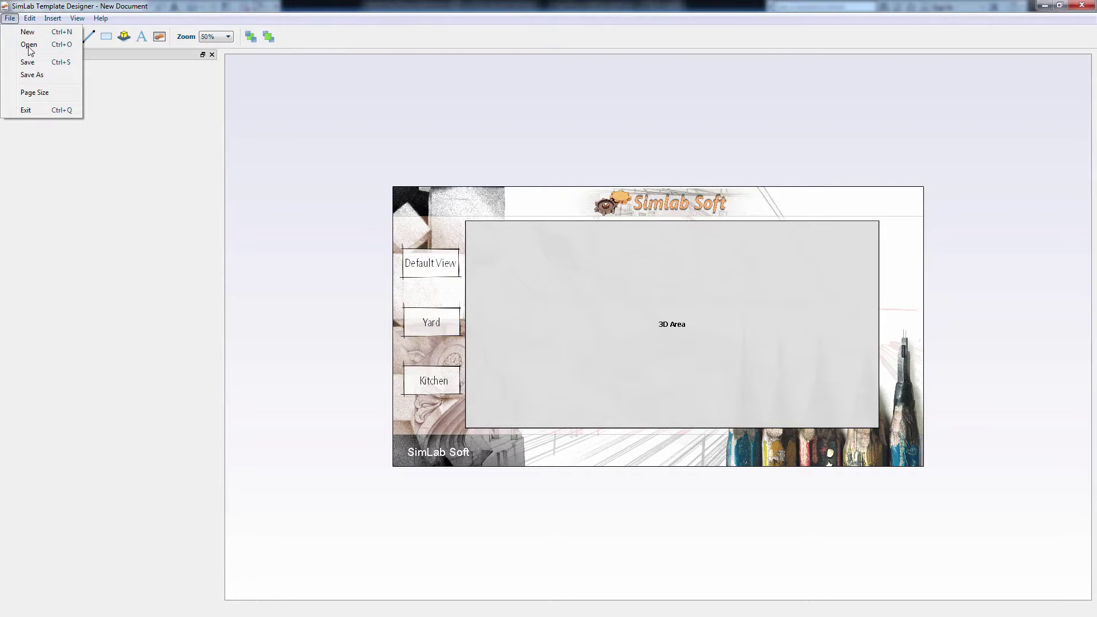
left_click(49, 77)
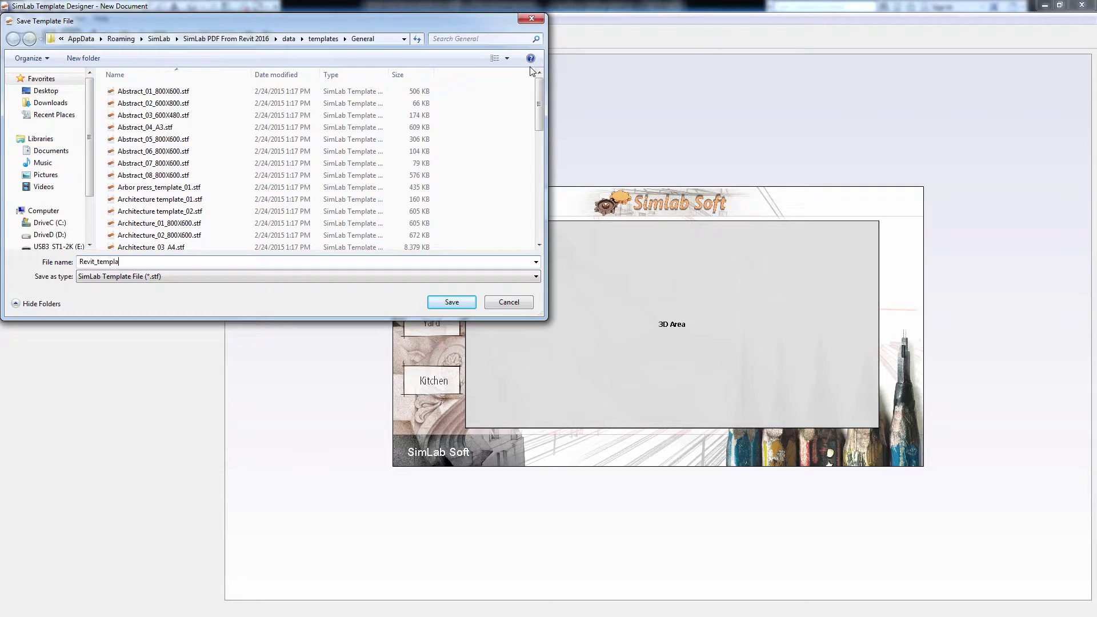
left_click(452, 302)
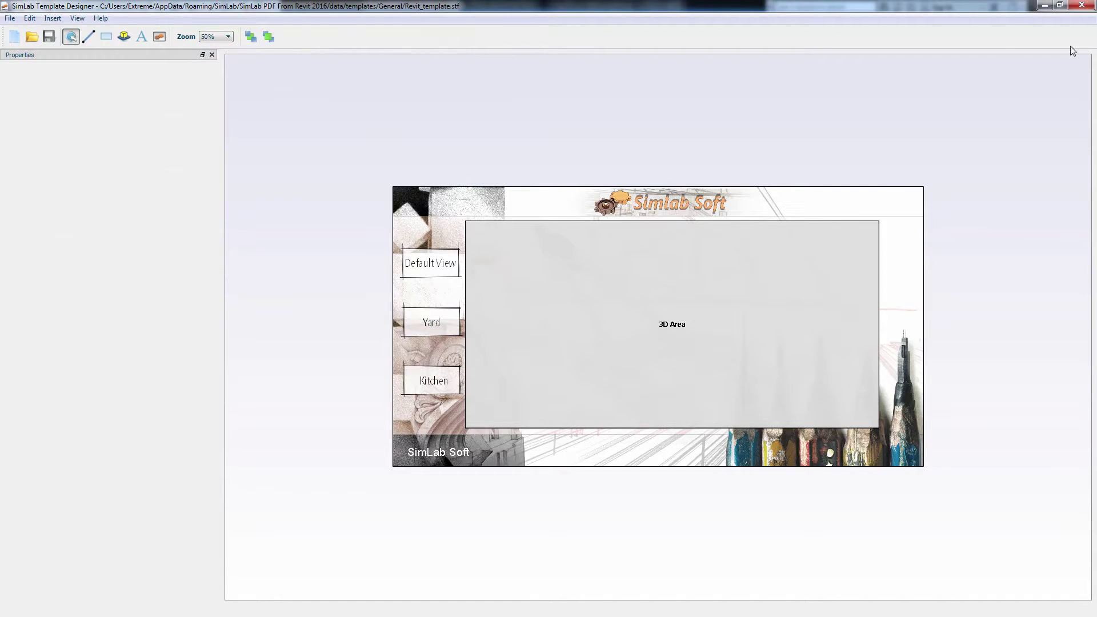
Close the designer, refresh Revit's PDF template list and select Revit_template
left_click(1082, 6)
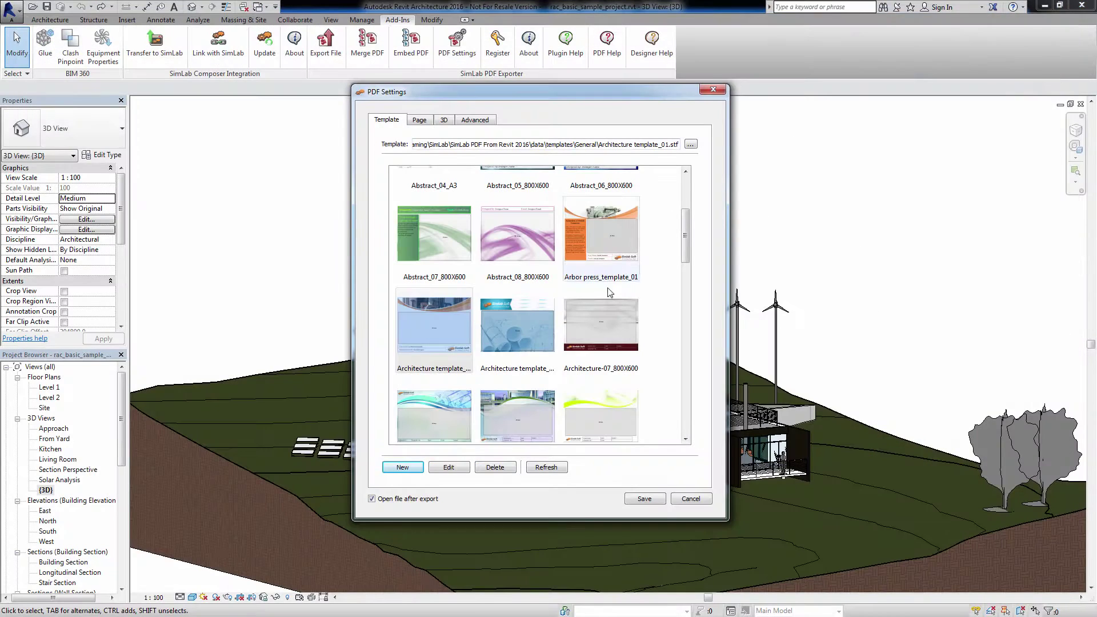
left_click(546, 468)
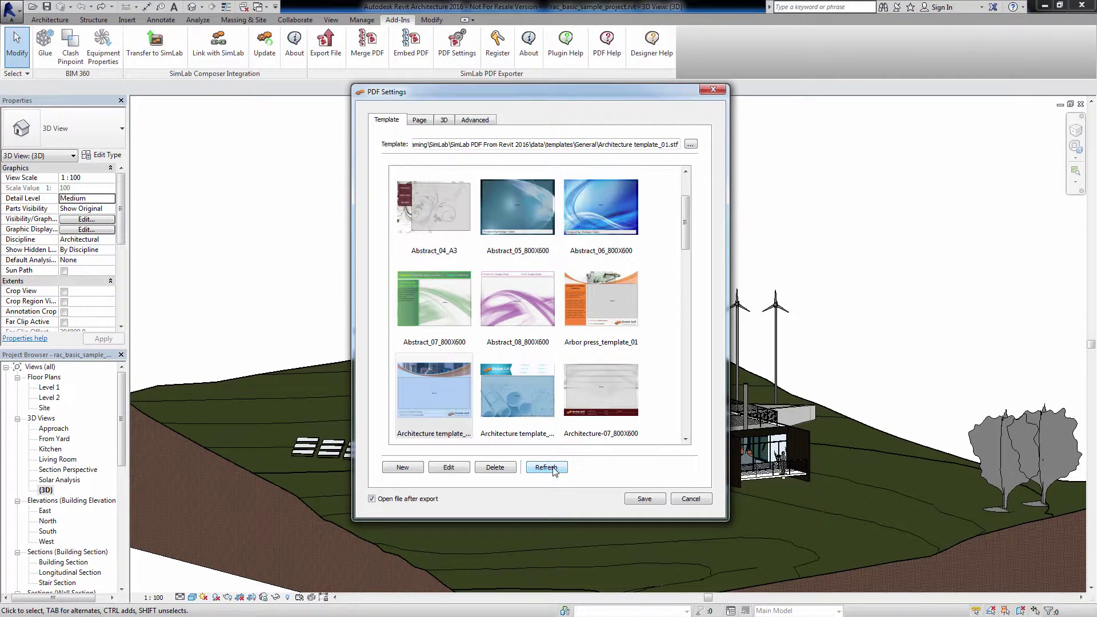
left_click_drag(686, 228, 687, 405)
left_click(609, 300)
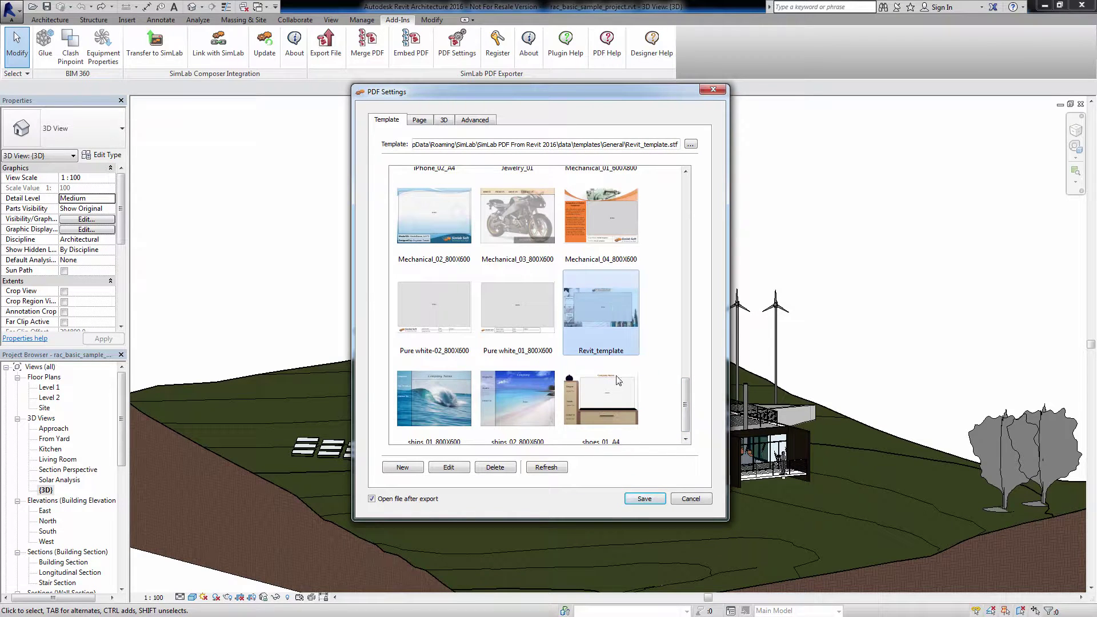
Keep the PDF settings and start a PDF export with the 3D scenes merged
left_click(644, 499)
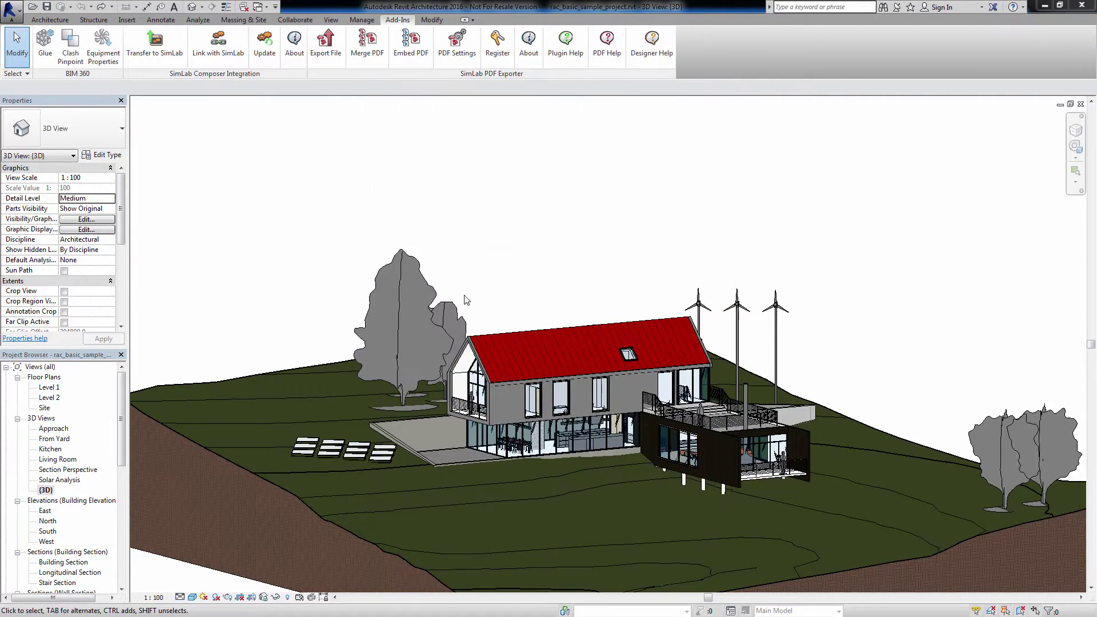
left_click(327, 58)
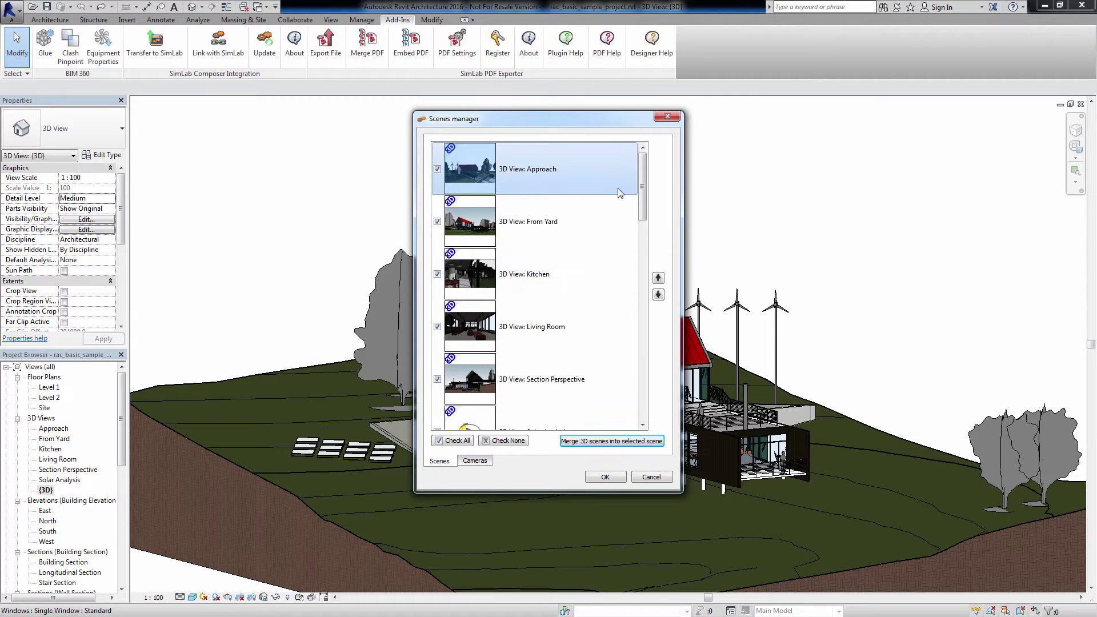
left_click(612, 443)
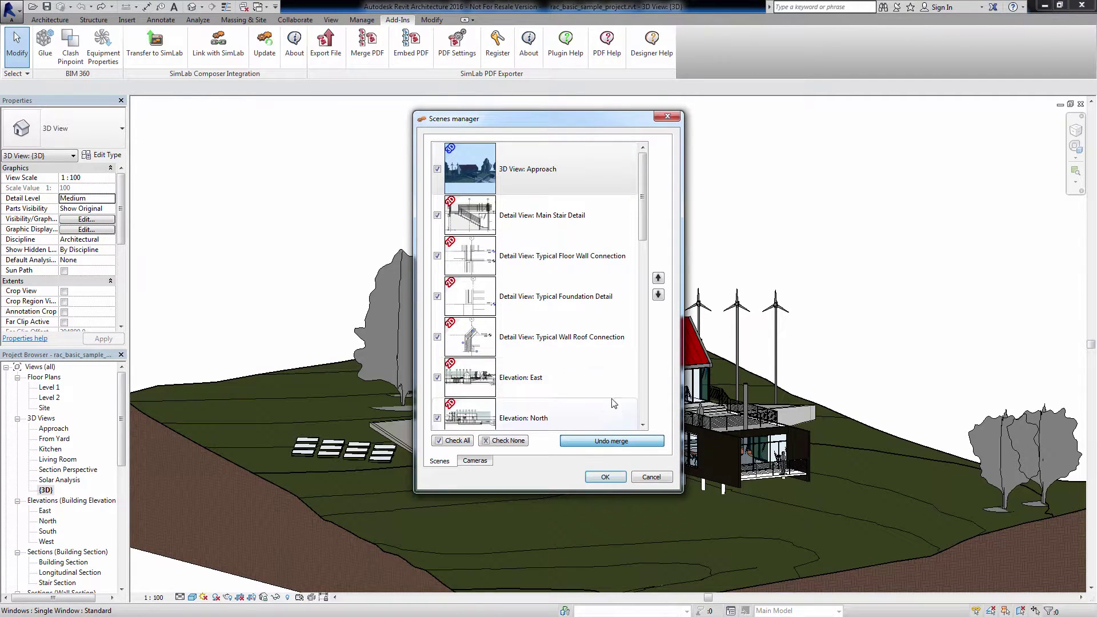
Rename the first three cameras to 3D, yard and kitchen
left_click(475, 460)
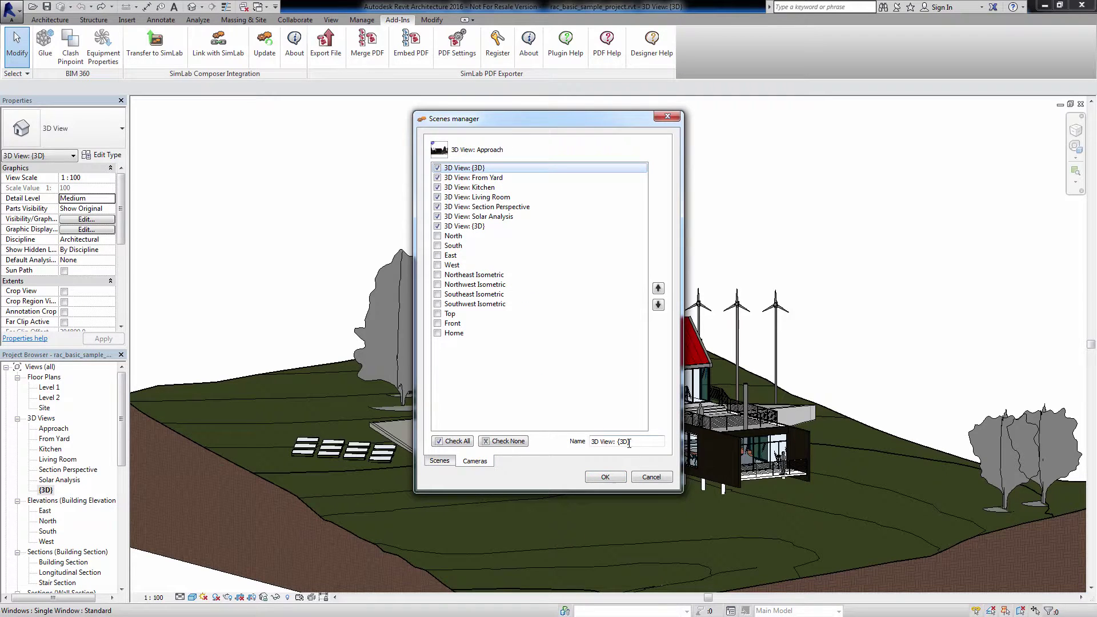
left_click_drag(631, 444, 603, 445)
key("BackSpace")
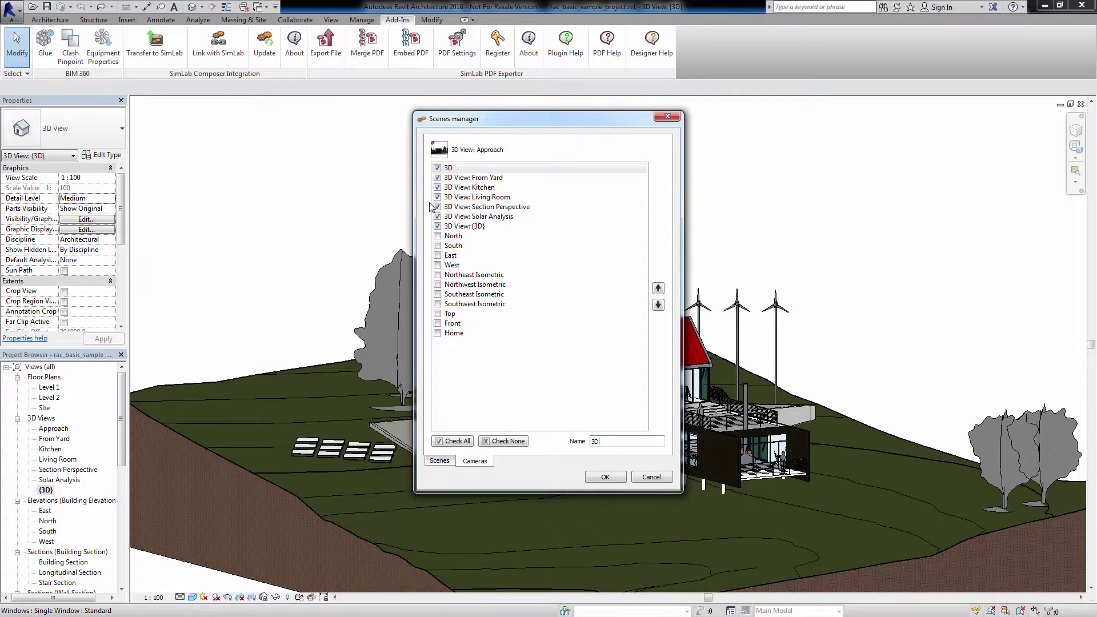
key("Return")
left_click_drag(639, 442, 524, 444)
type("yard")
left_click(468, 187)
type("kitchen")
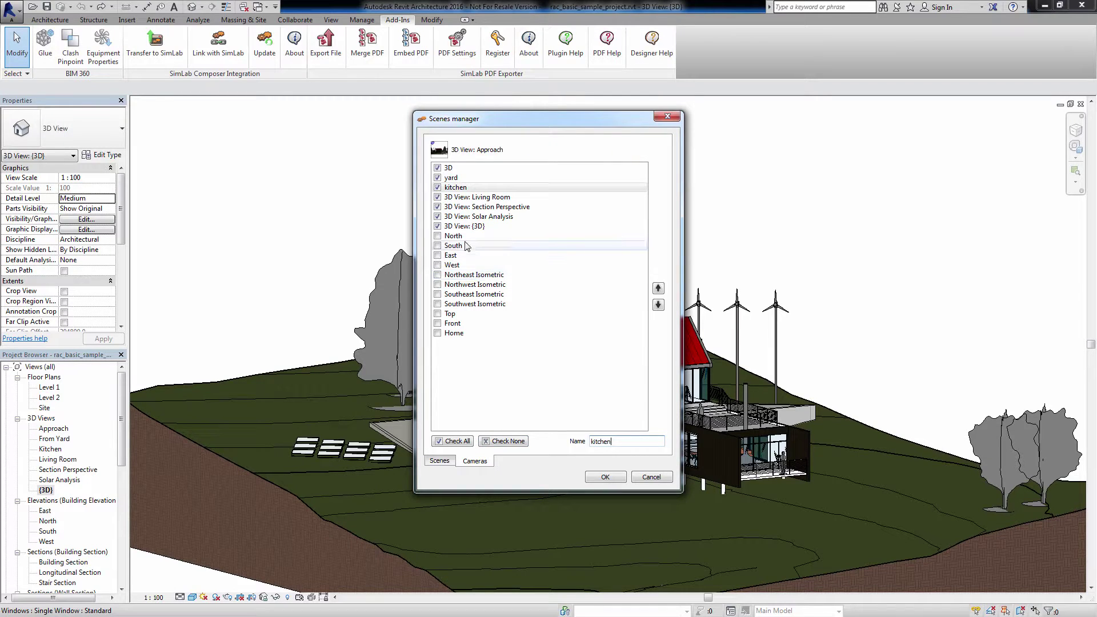
Exclude the Living Room, Section Perspective, Solar Analysis and {3D} cameras from export
left_click(503, 197)
left_click(509, 207)
left_click(515, 216)
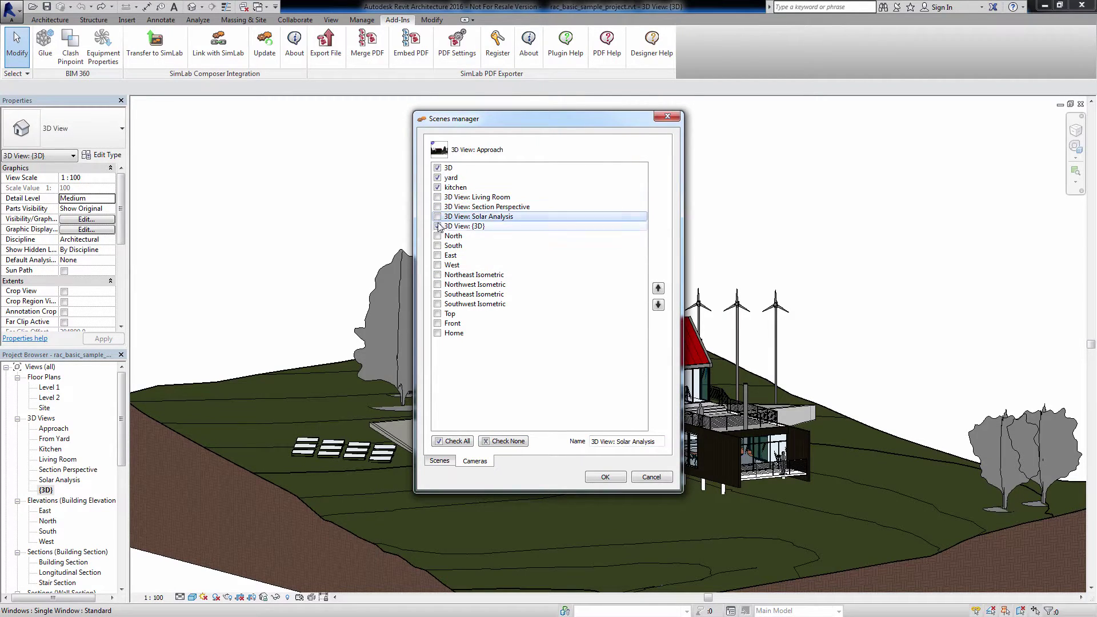
left_click(523, 226)
Confirm the scene and camera choices and save the PDF as pdf_revit2
left_click(443, 462)
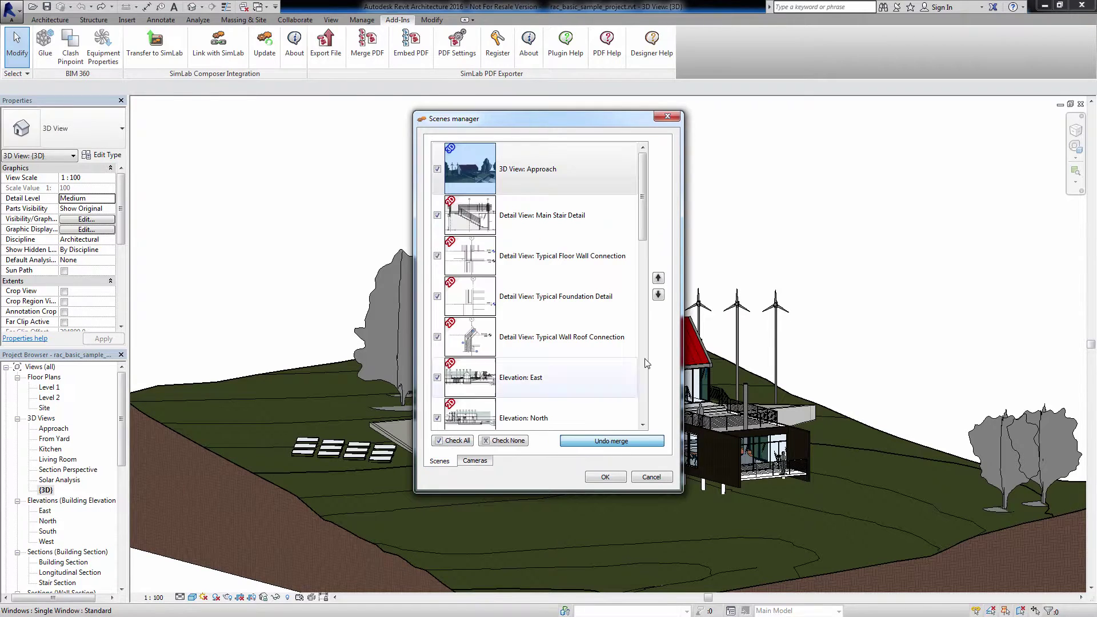
left_click_drag(644, 201, 640, 166)
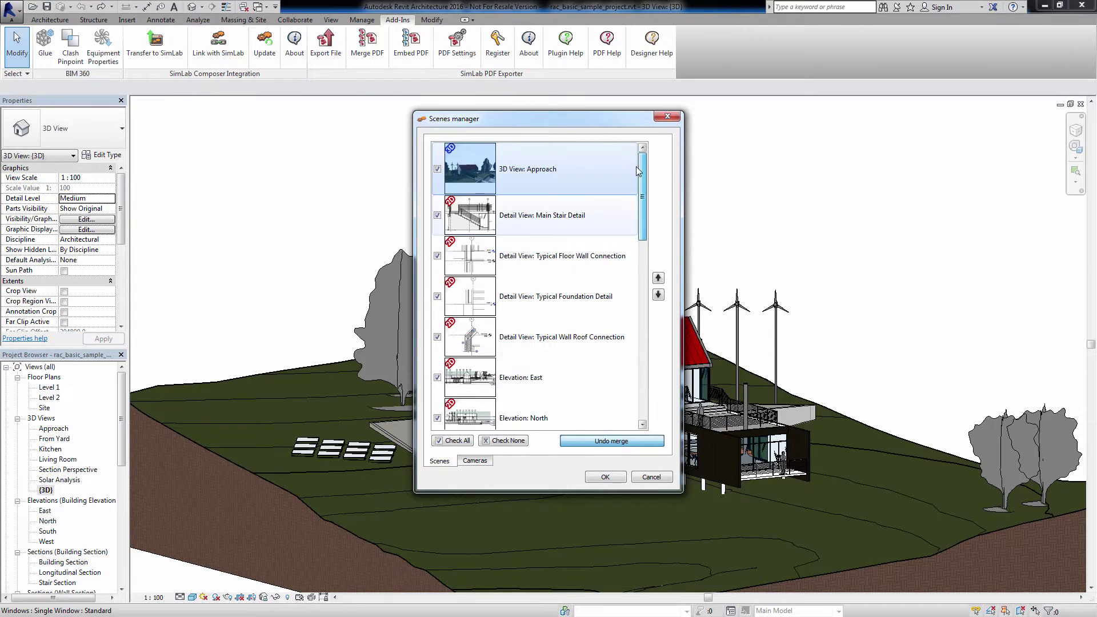
left_click(605, 476)
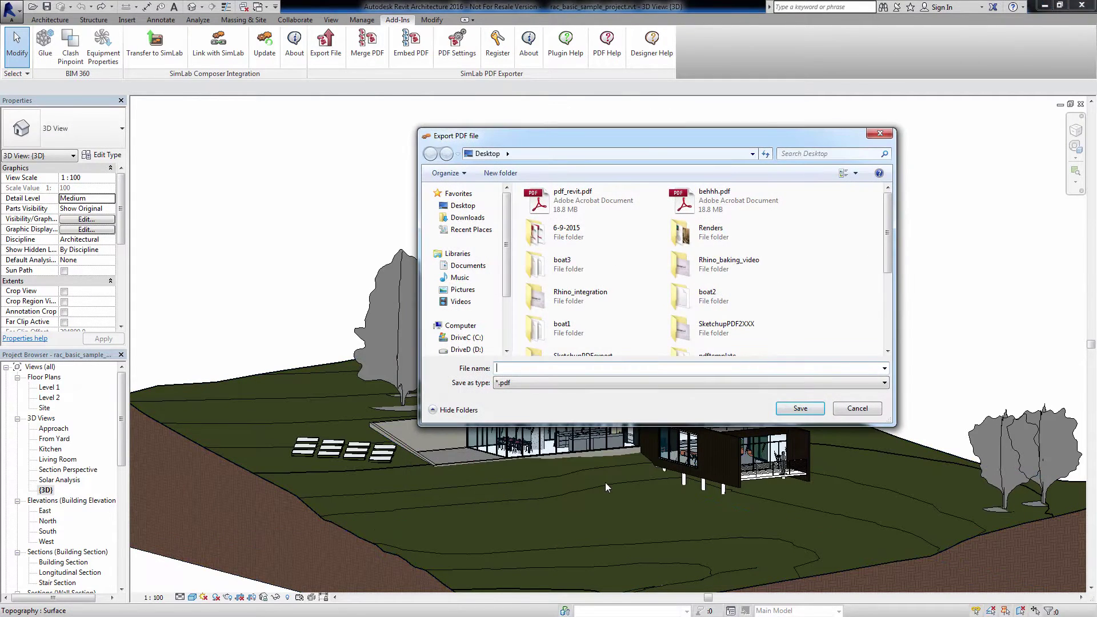
left_click(800, 408)
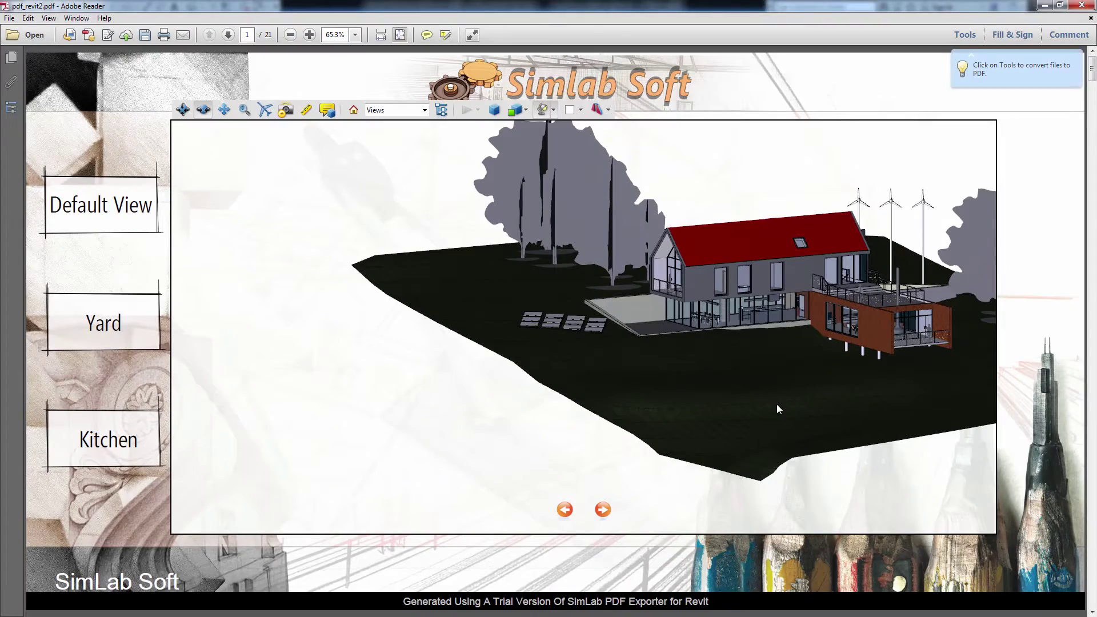
Spin the house and test the Yard, Kitchen and Default View scene buttons
left_click_drag(399, 419, 440, 413)
left_click(122, 342)
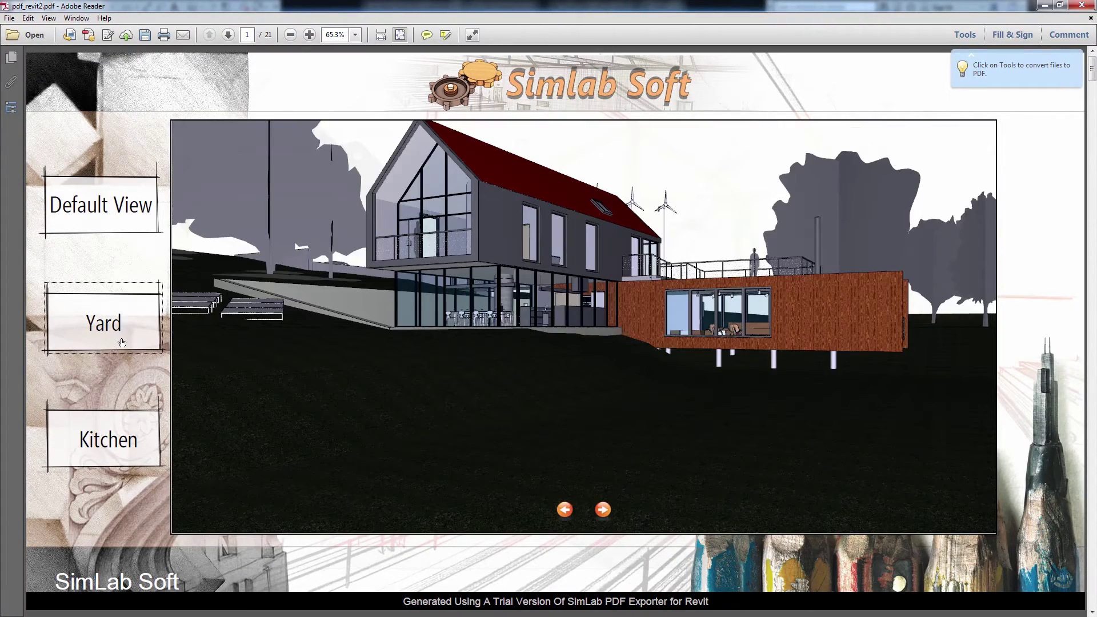
left_click(130, 414)
left_click(108, 219)
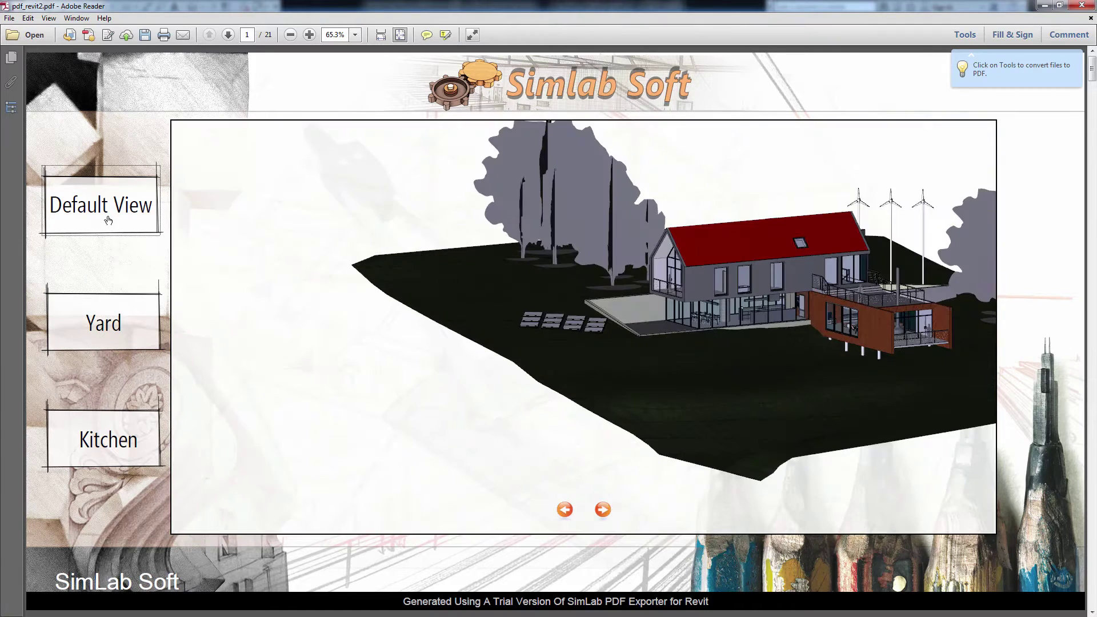
Browse to pages 2 and 3 via Page Thumbnails, then return to page 1
mouse_move(568, 273)
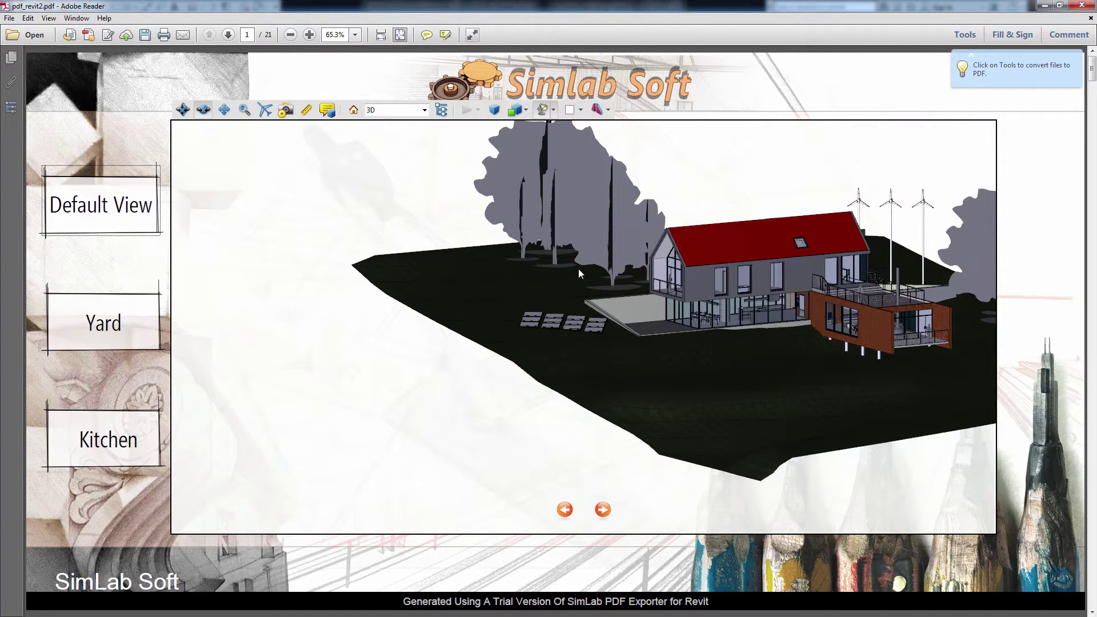
left_click(10, 57)
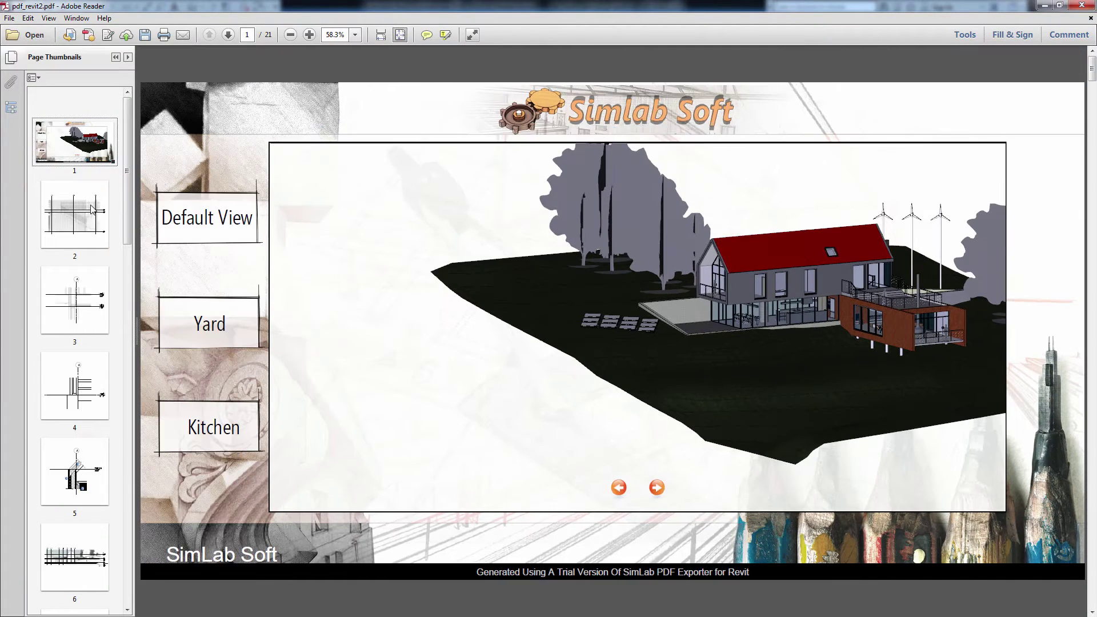
left_click(74, 214)
left_click(74, 300)
scroll(114, 434, "down", 10)
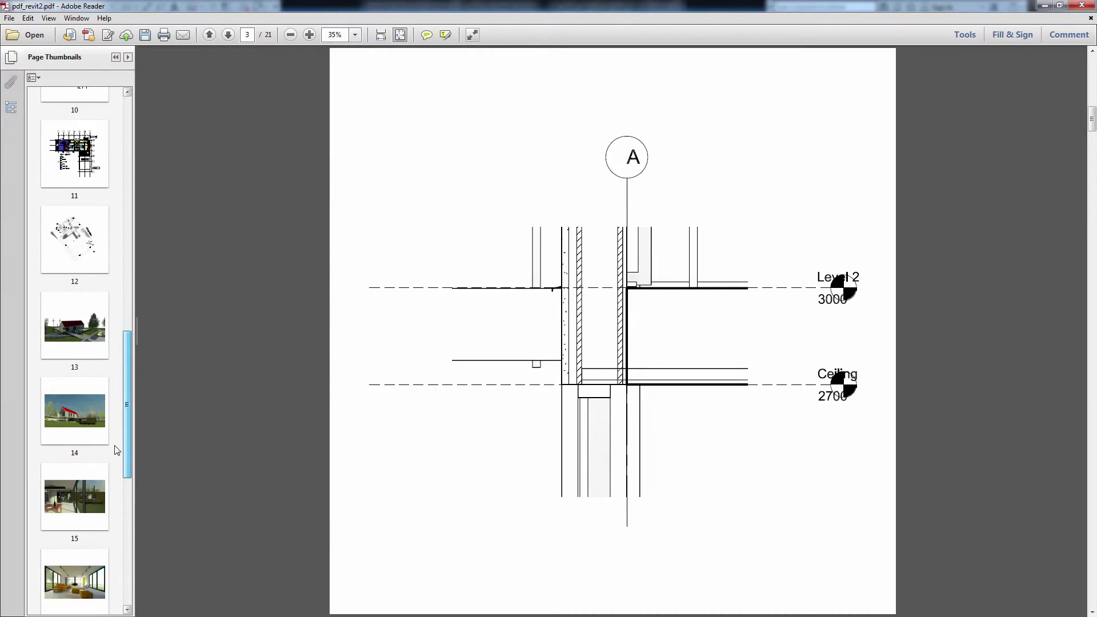
scroll(117, 450, "up", 10)
left_click(74, 141)
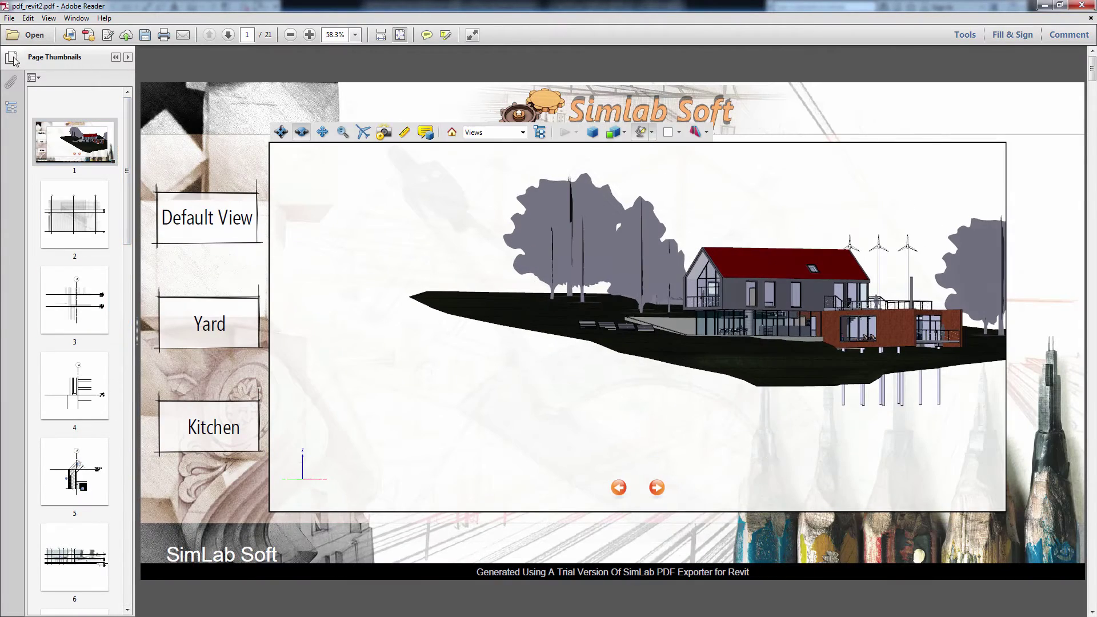